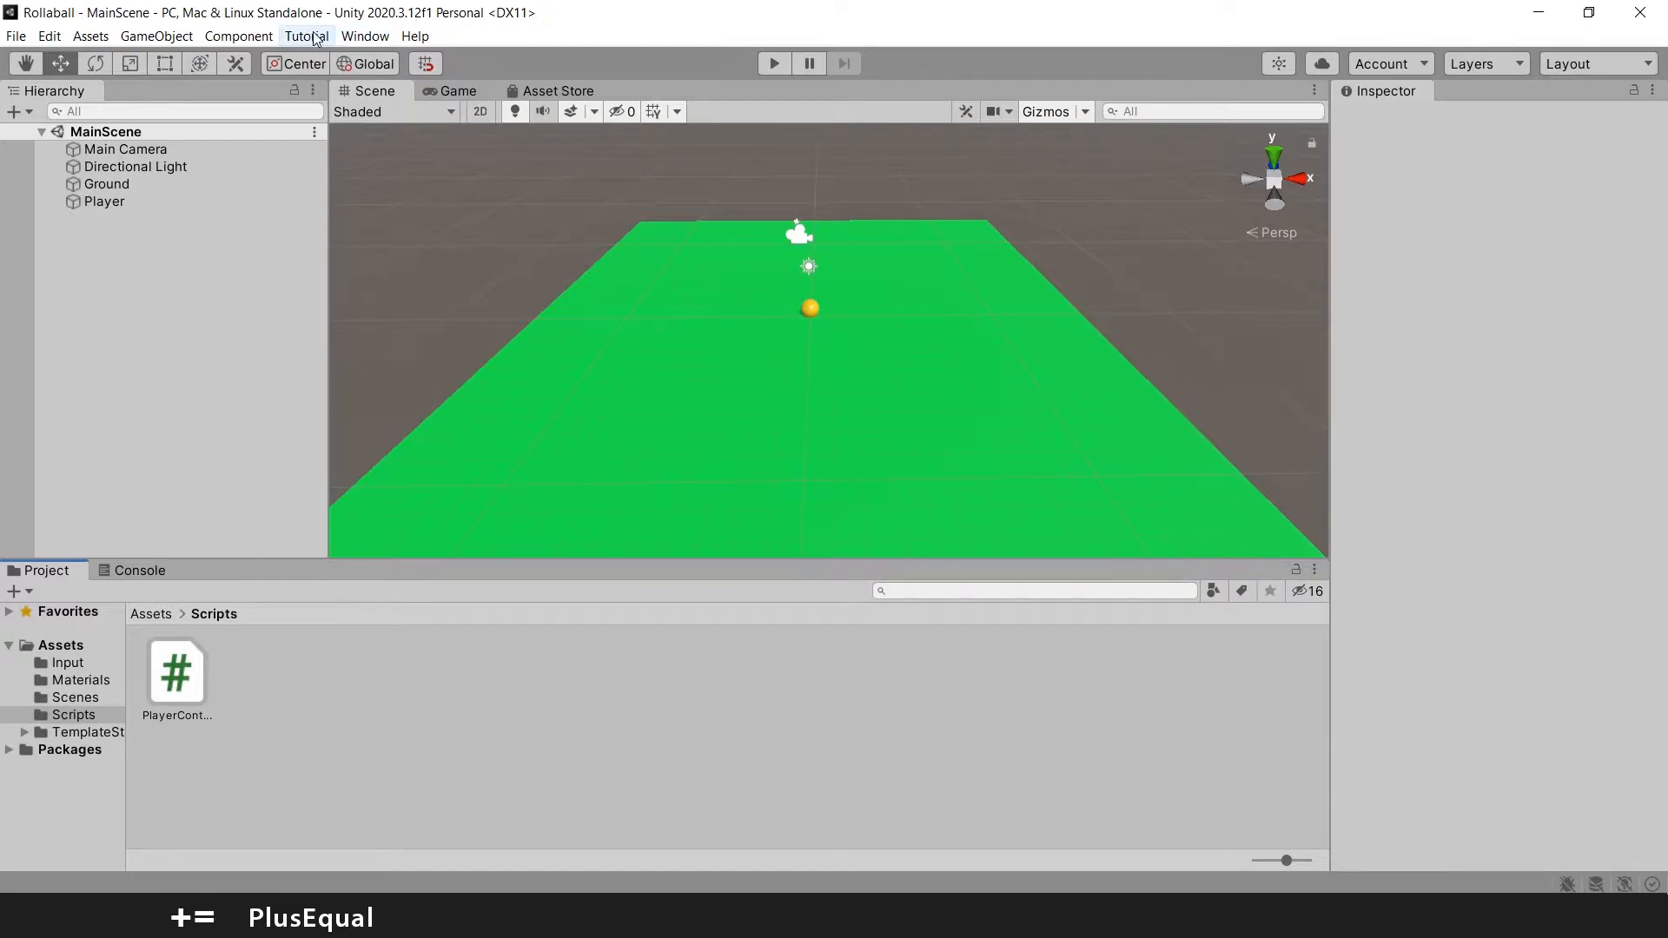
Search the Unity Registry packages for "cinem" and install the Cinemachine 2.6.5 package
left_click(363, 37)
left_click(419, 212)
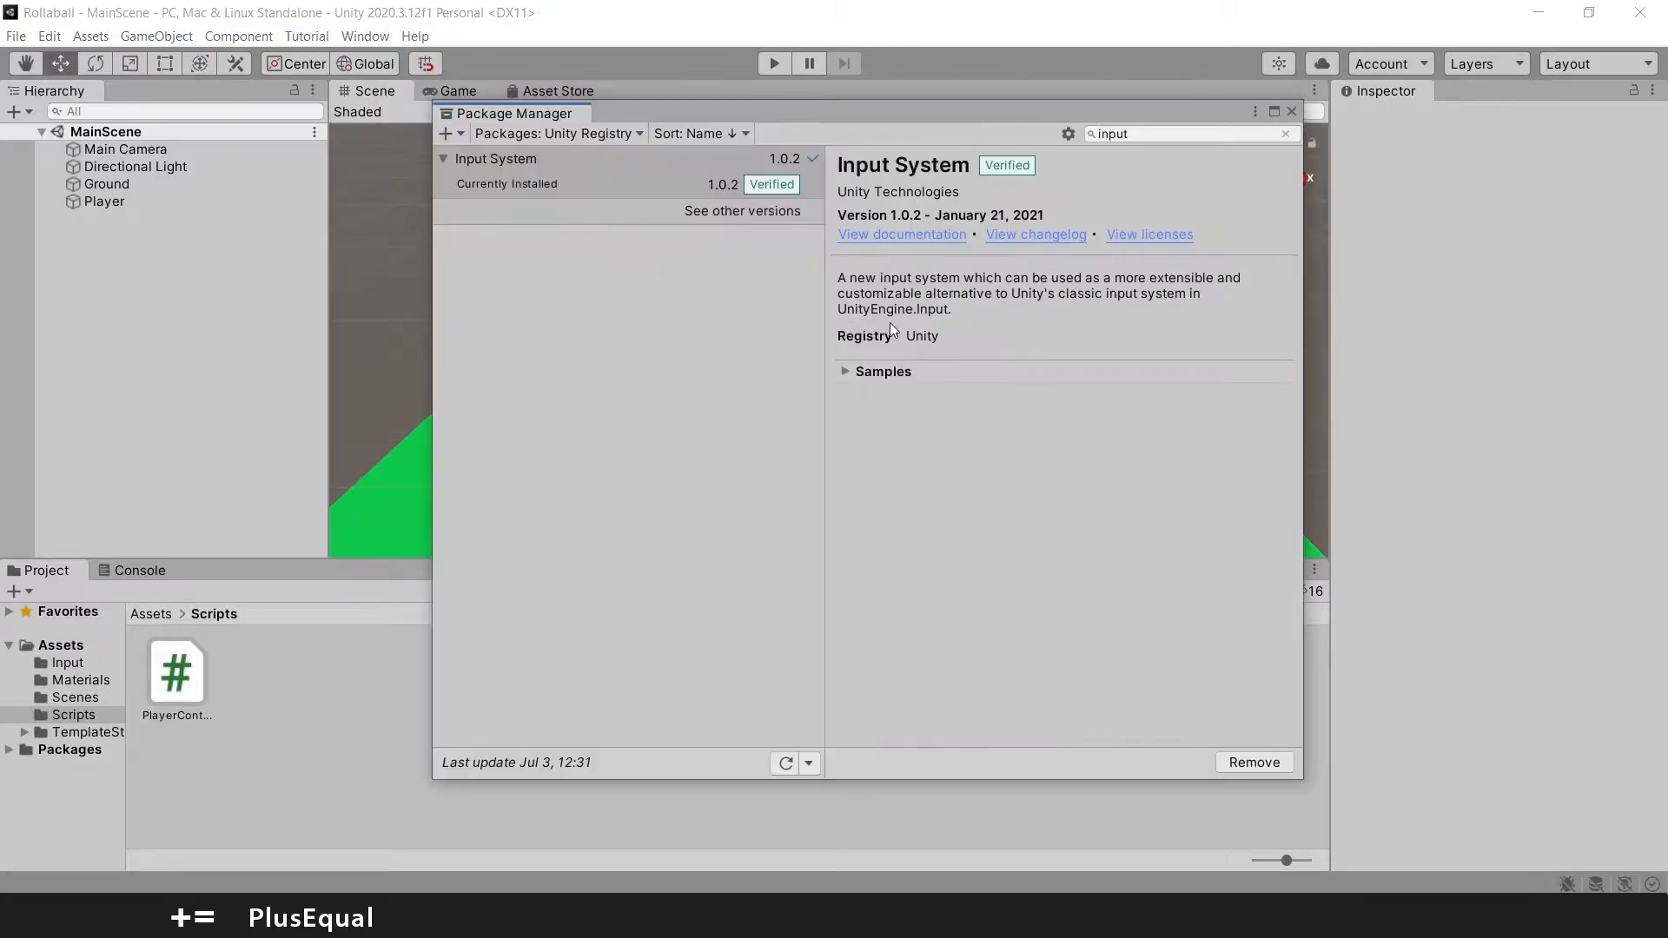
left_click(1172, 136)
type("cinem")
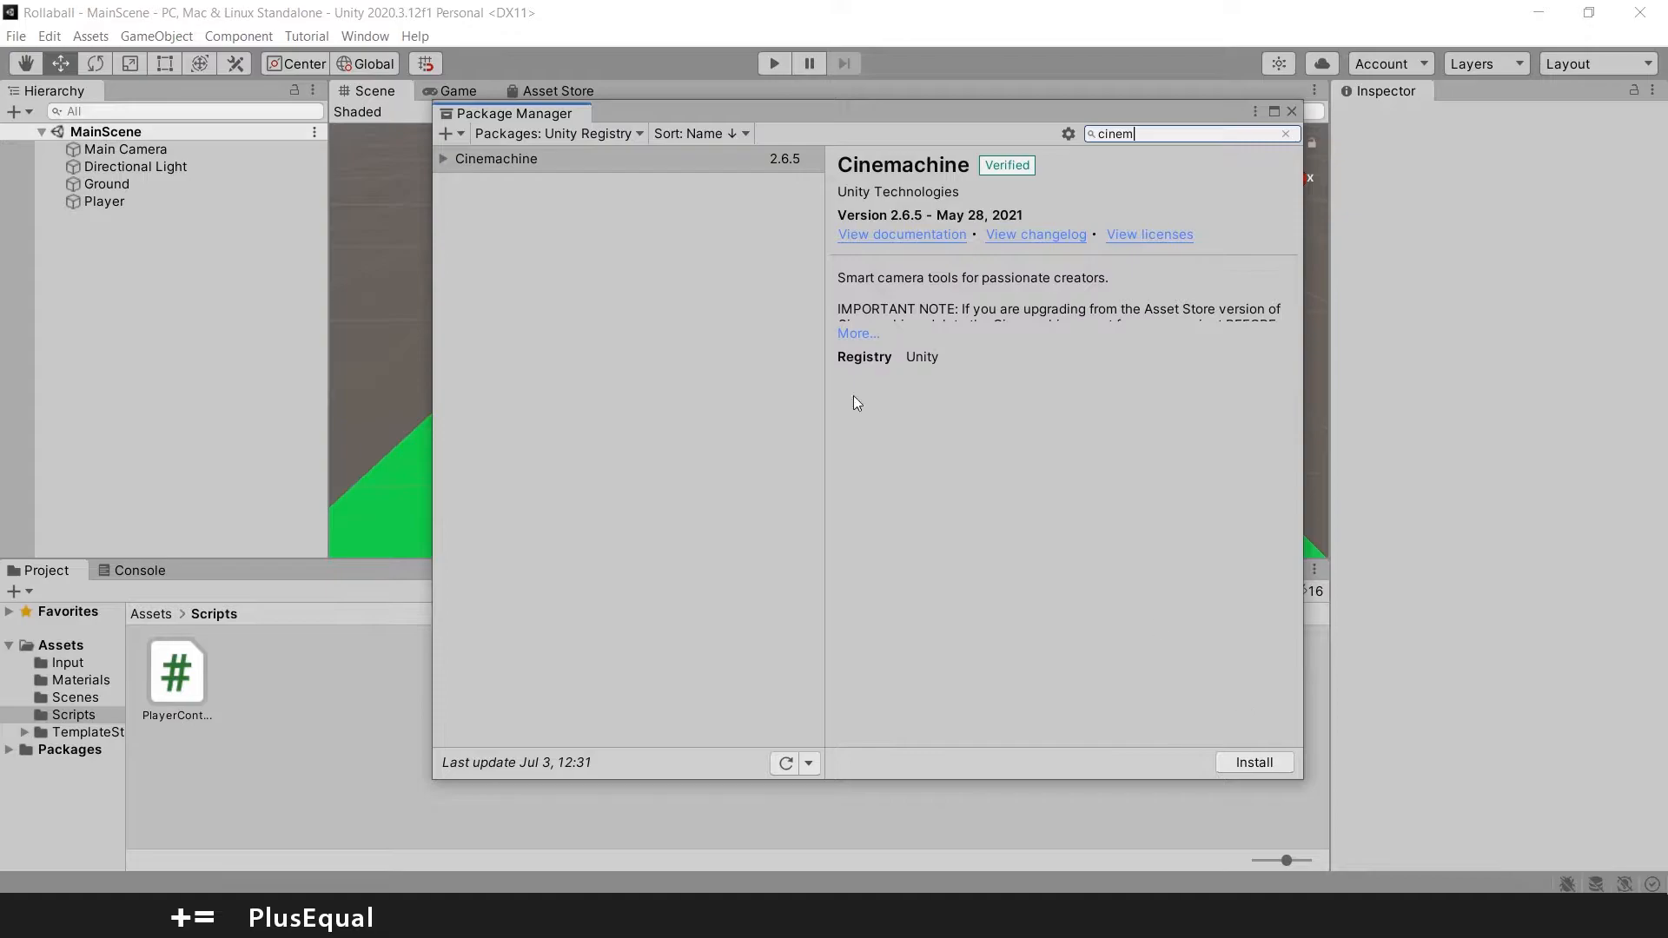
left_click(443, 159)
left_click(1253, 763)
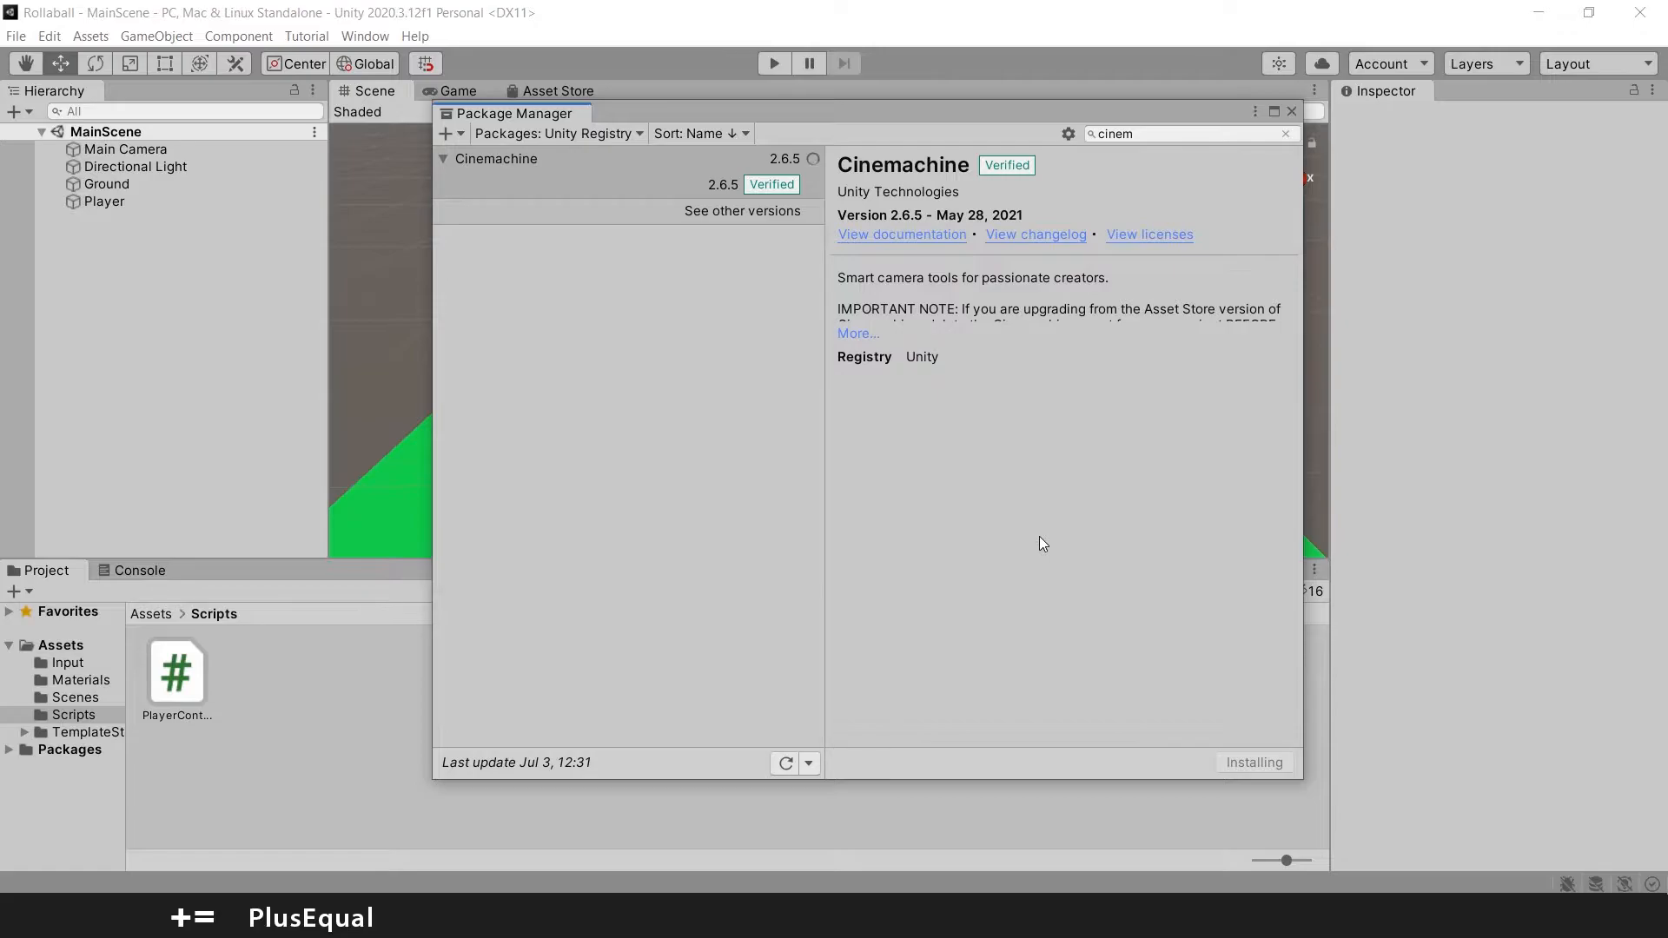
left_click(1291, 112)
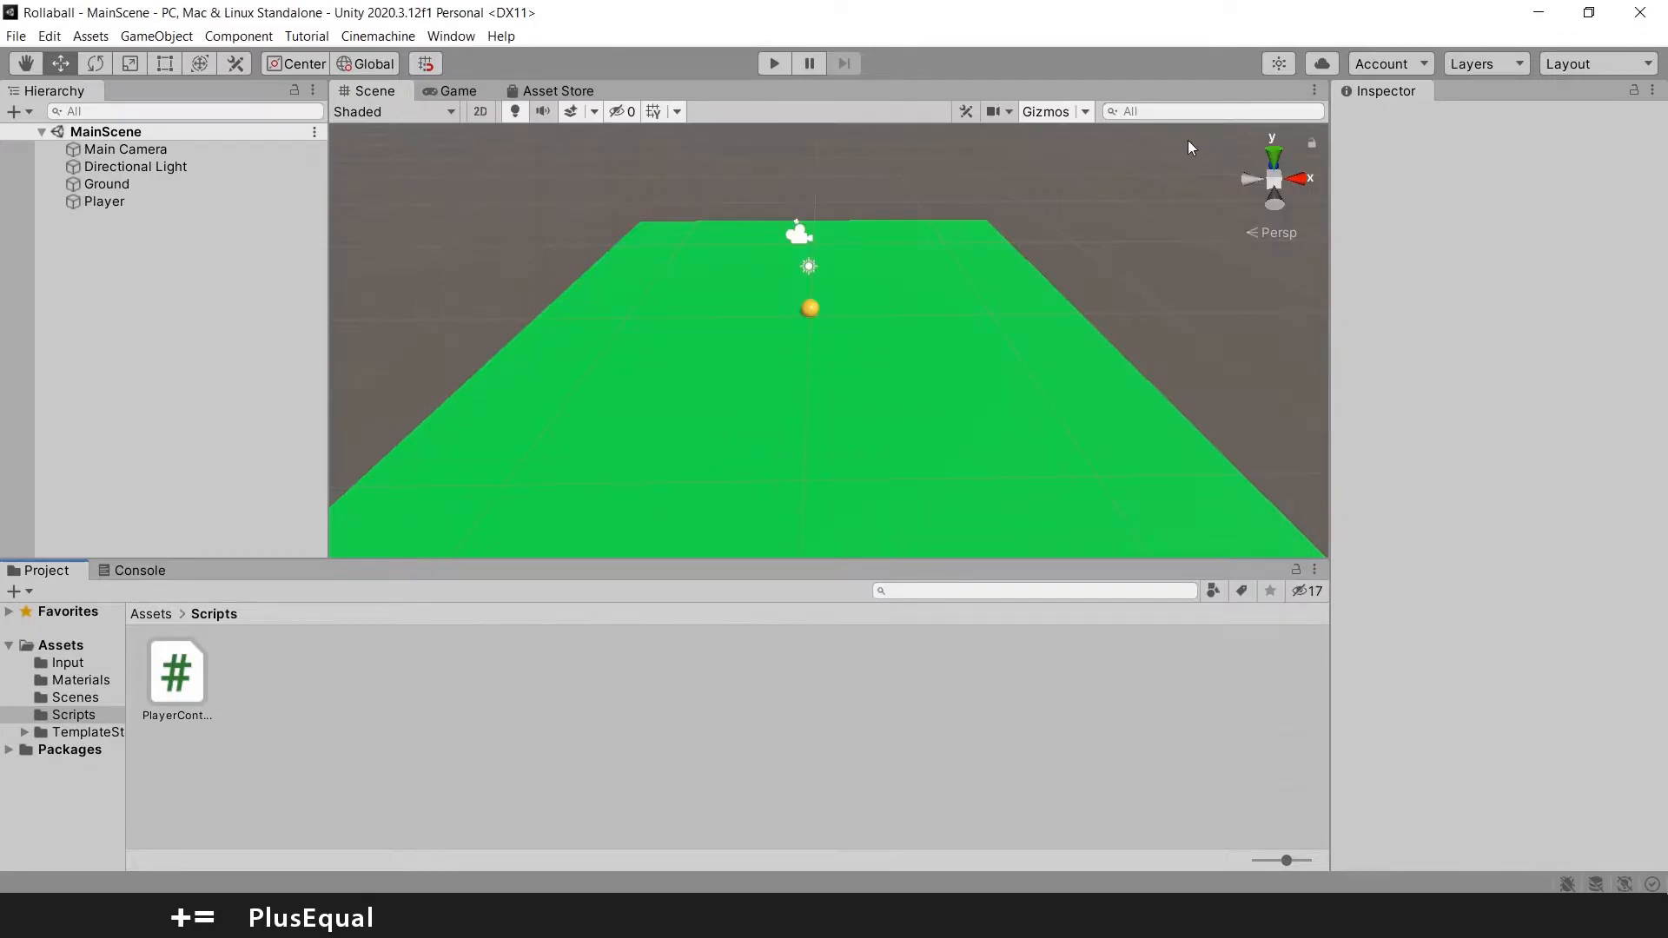
Create a Cinemachine virtual camera and place it directly below Main Camera in the scene hierarchy
left_click(387, 42)
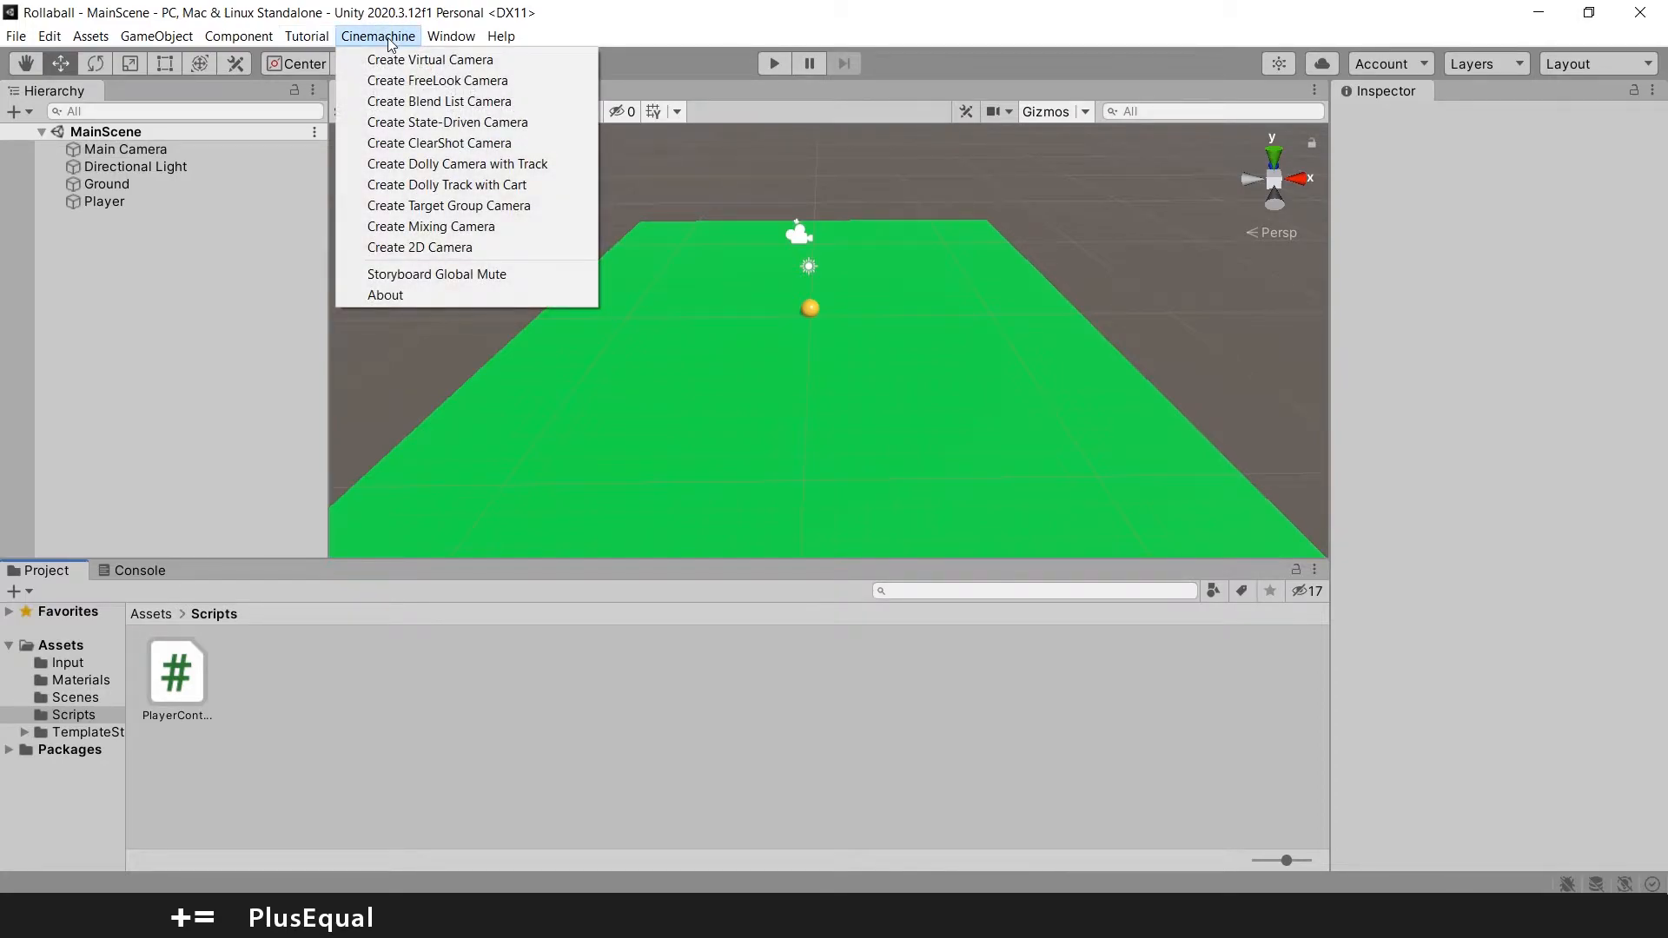
left_click(466, 60)
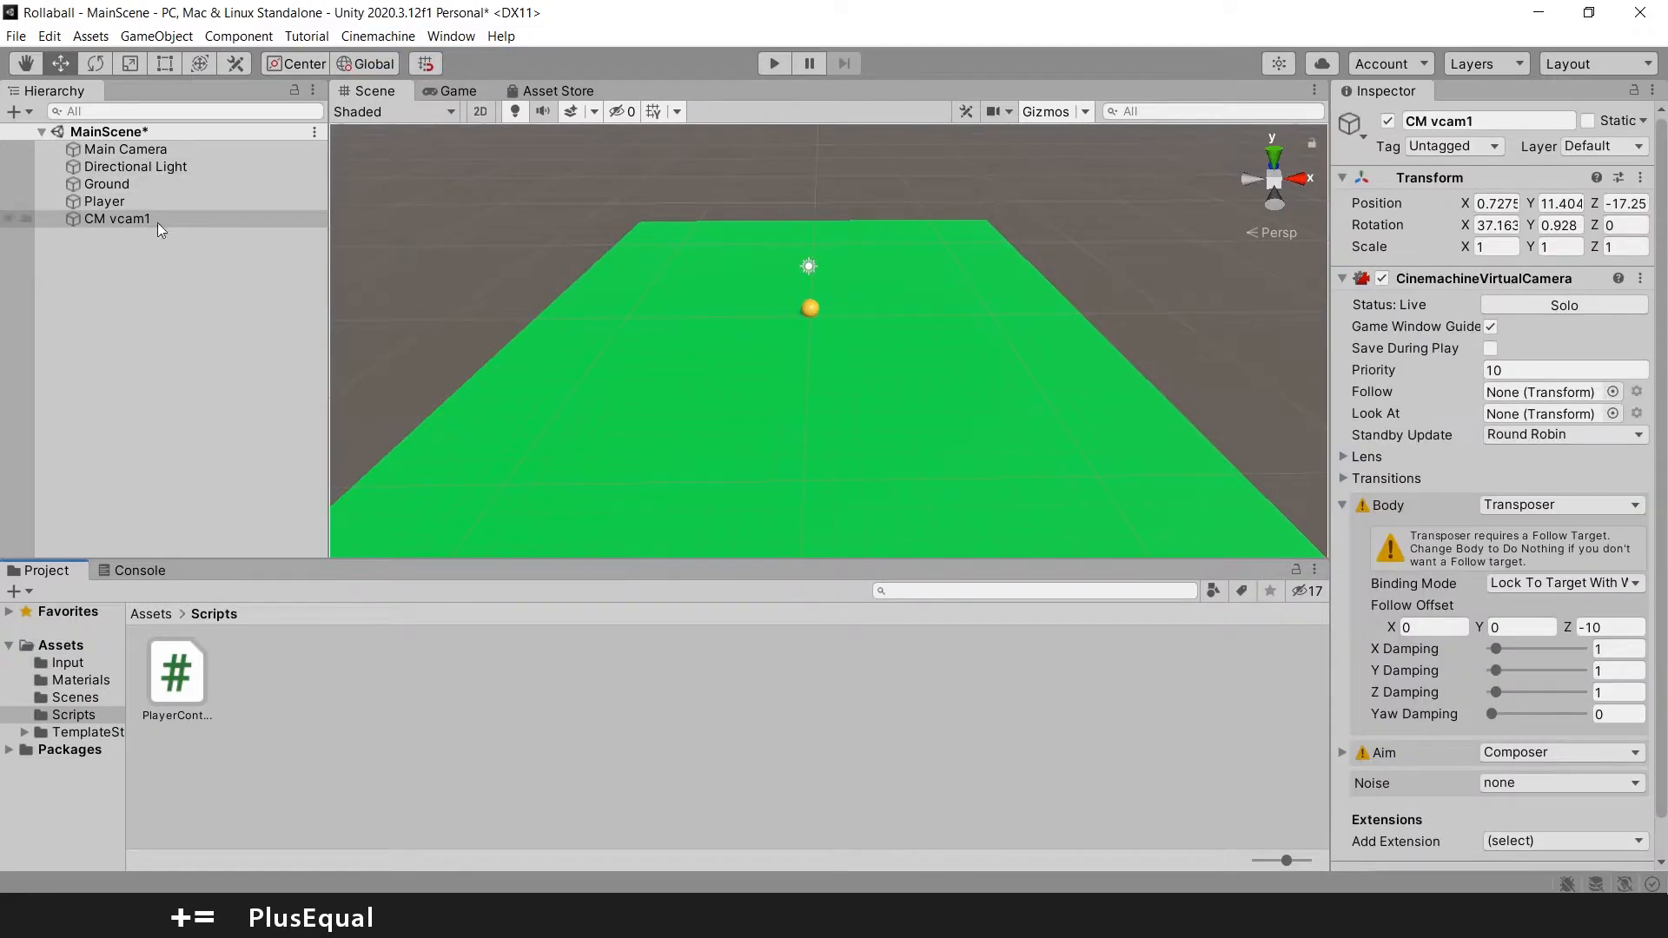
left_click_drag(127, 217, 152, 157)
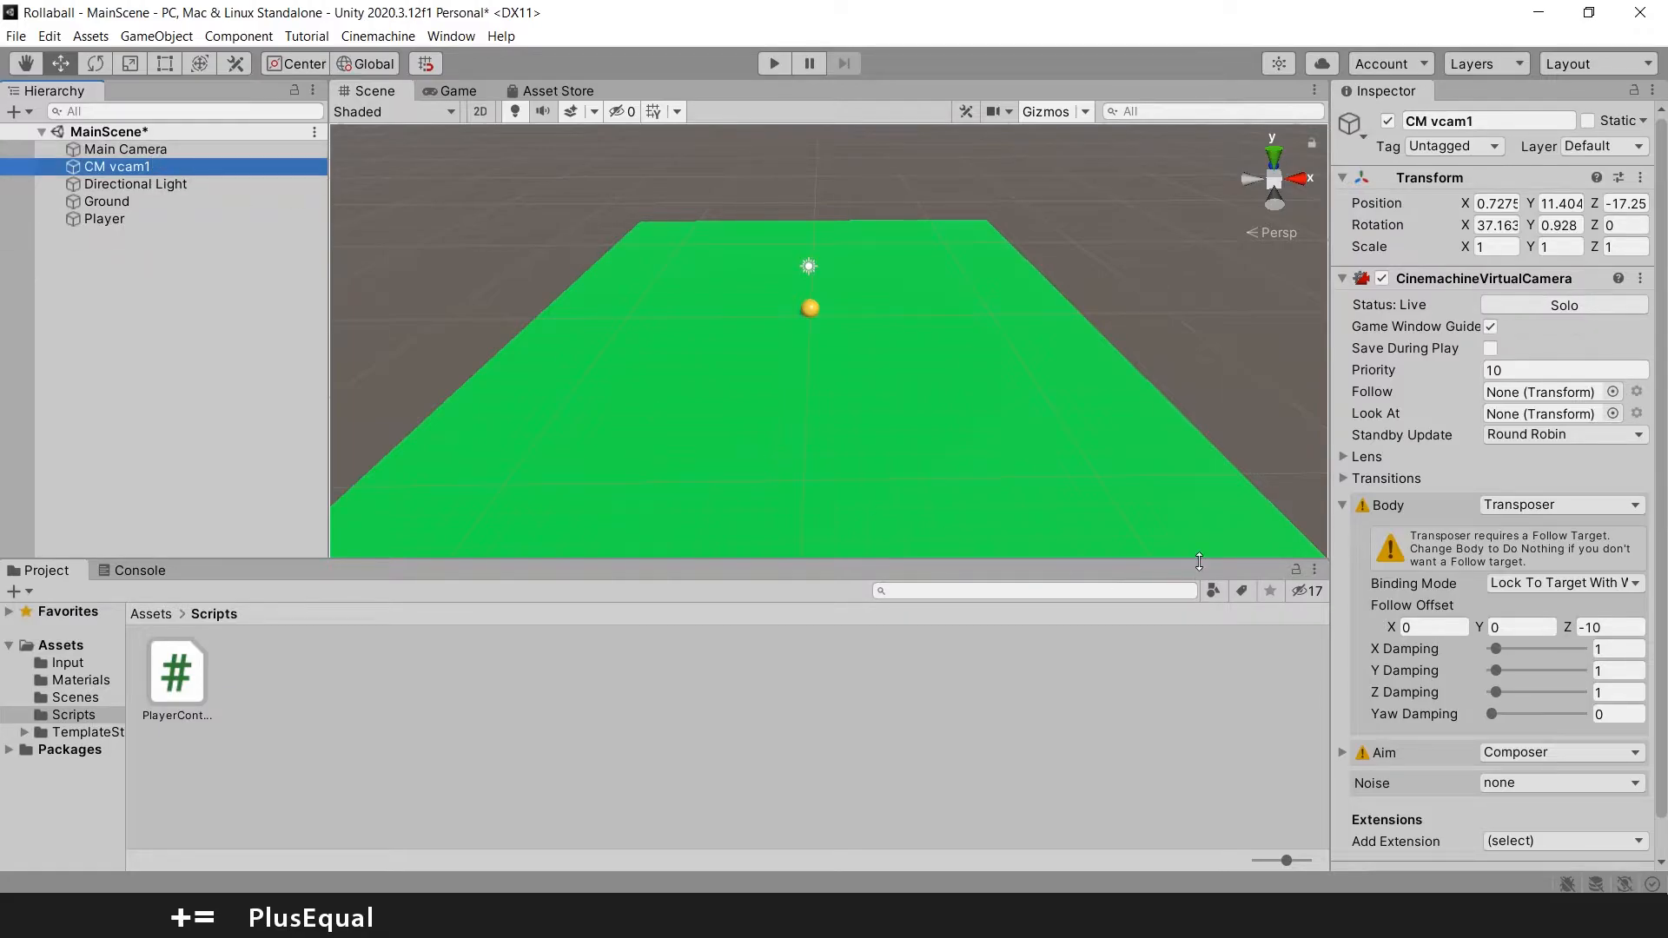
Examine the CinemachineBrain component on Main Camera and locate its live camera in the hierarchy
left_click(273, 153)
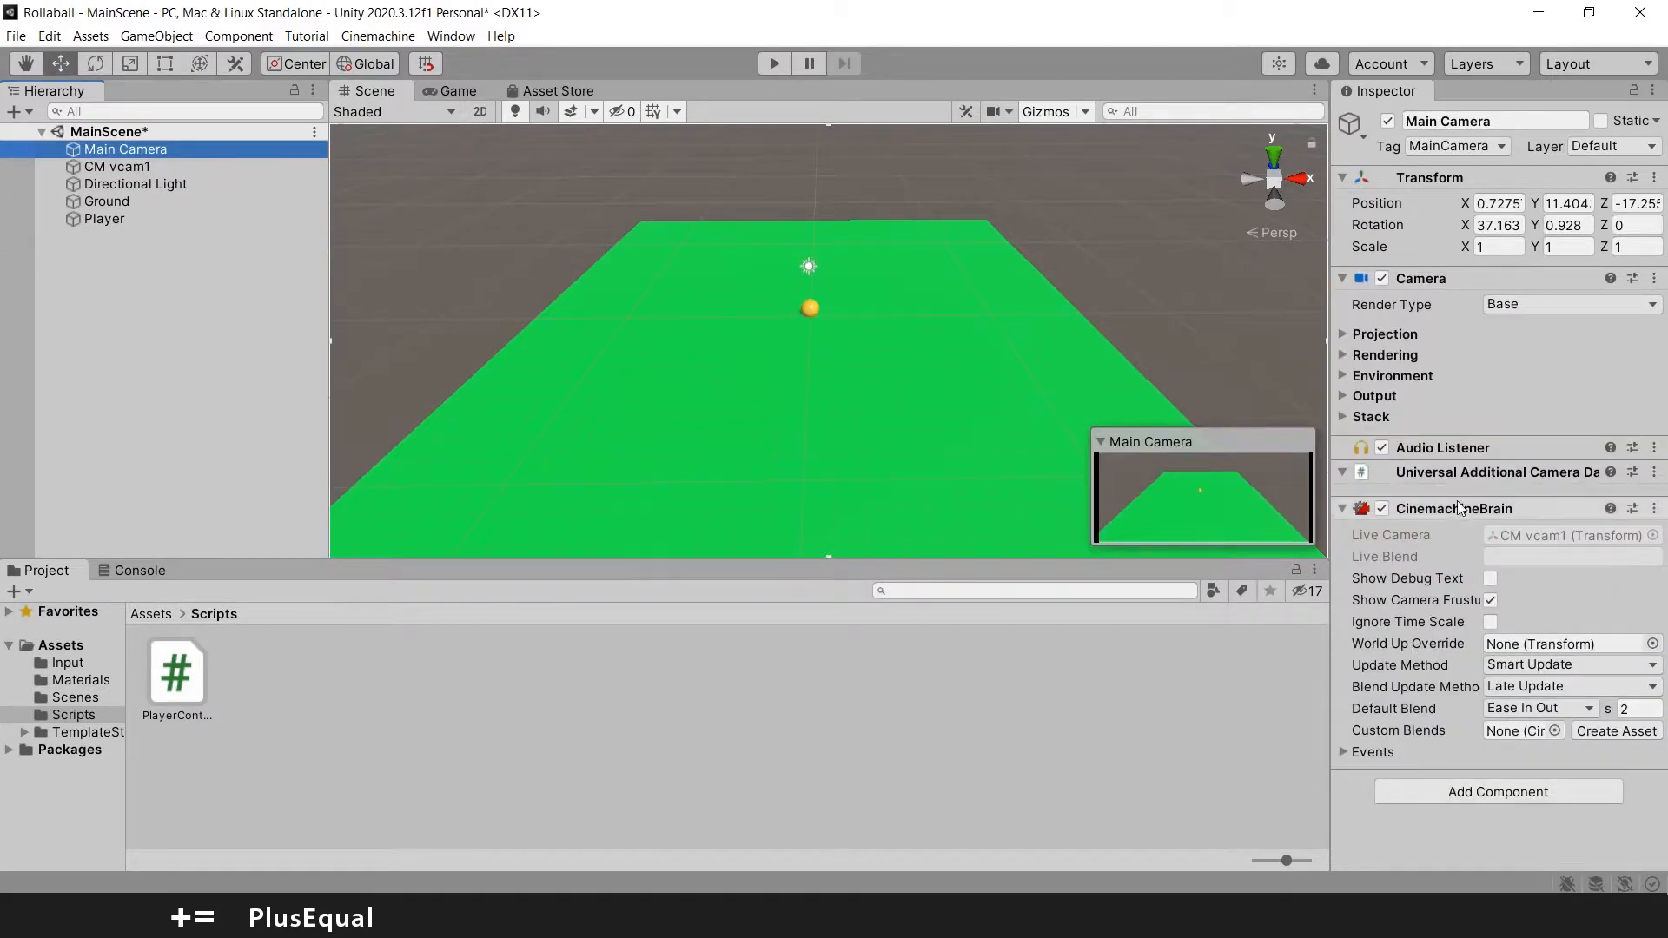
left_click(1527, 540)
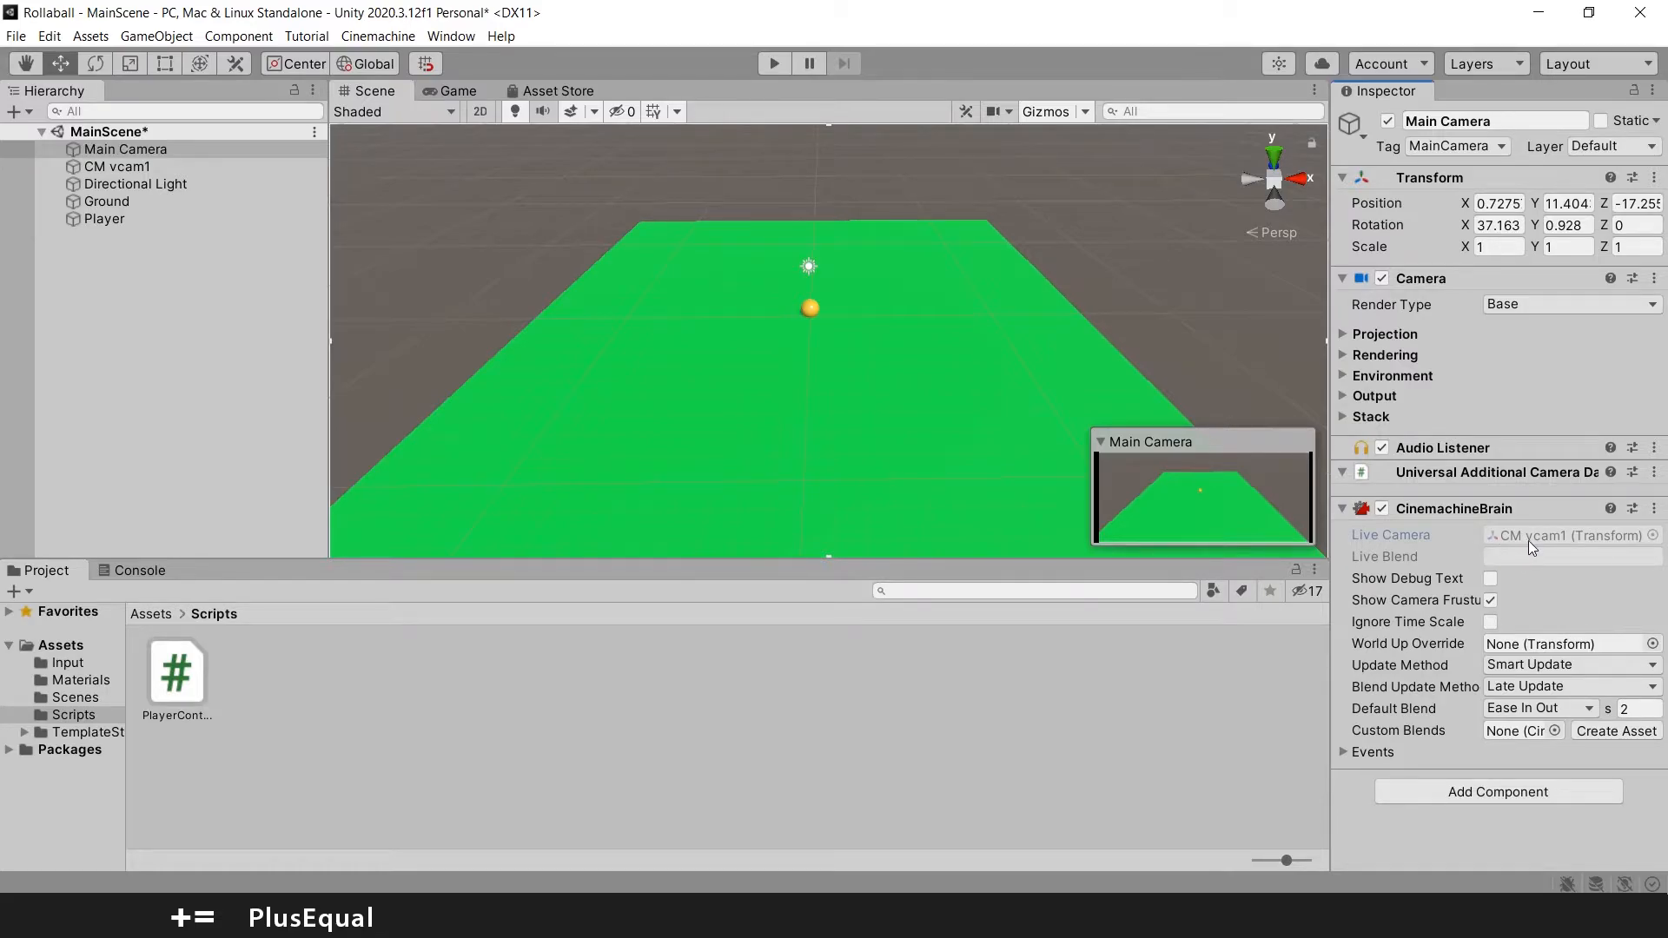
left_click(1543, 536)
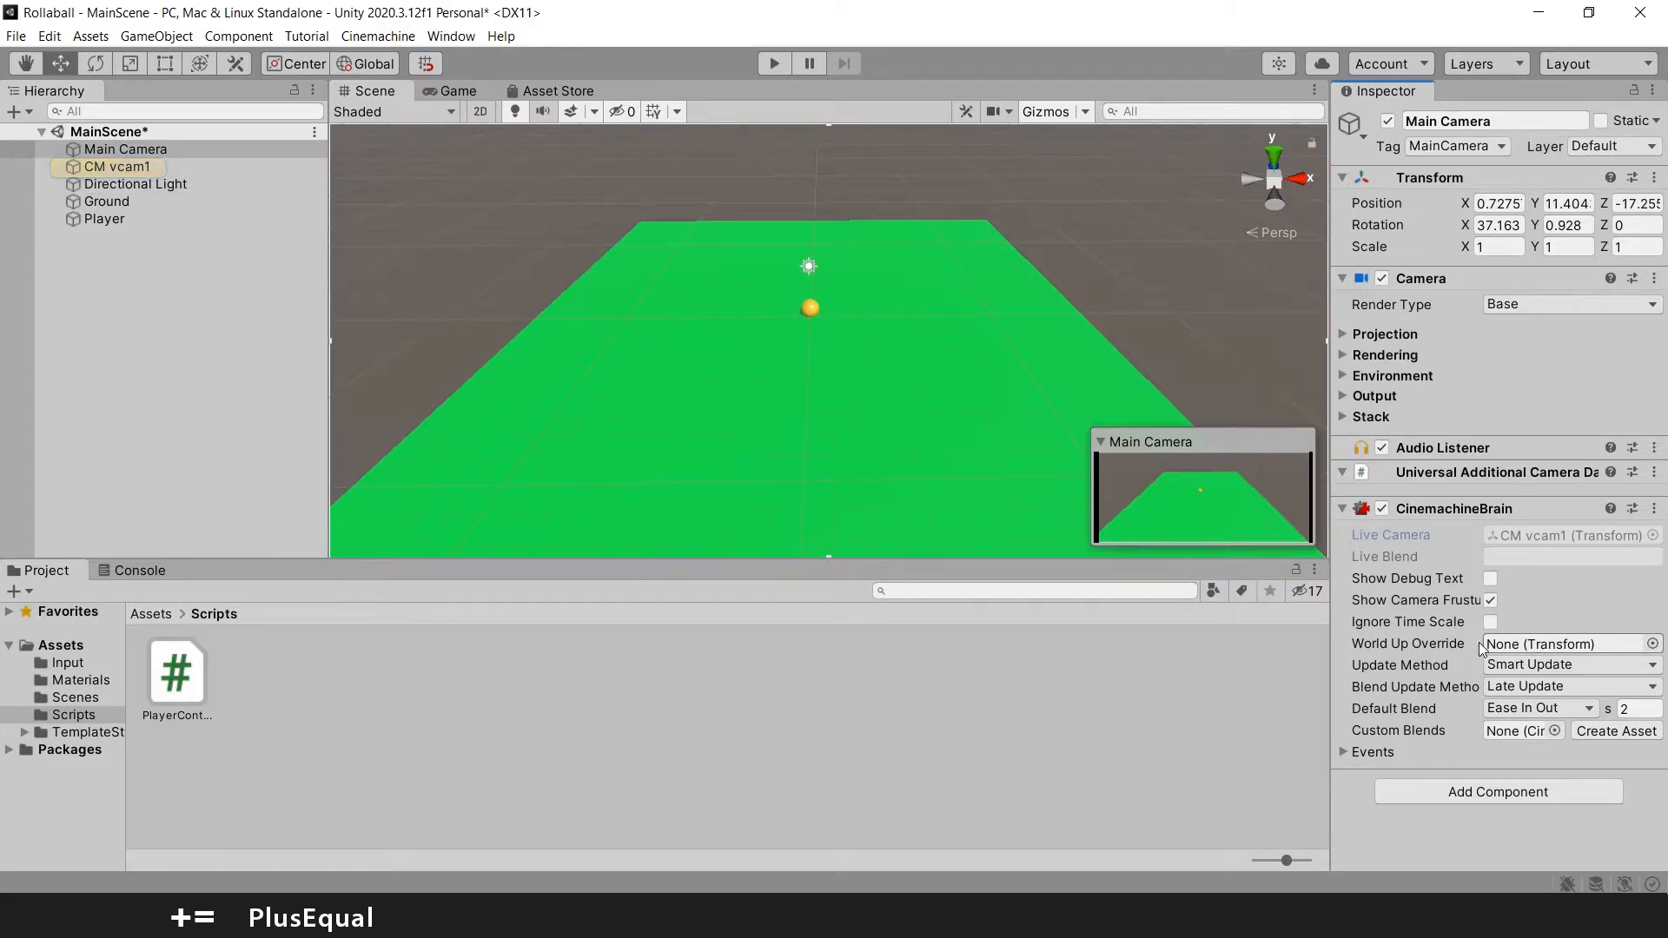
Move the CM vcam1 virtual camera forward along its Z axis to about -9.65
left_click_drag(921, 282, 1033, 287, "alt")
right_click_drag(1031, 285, 1203, 502)
scroll(1121, 262, "down", 3)
left_click(117, 166)
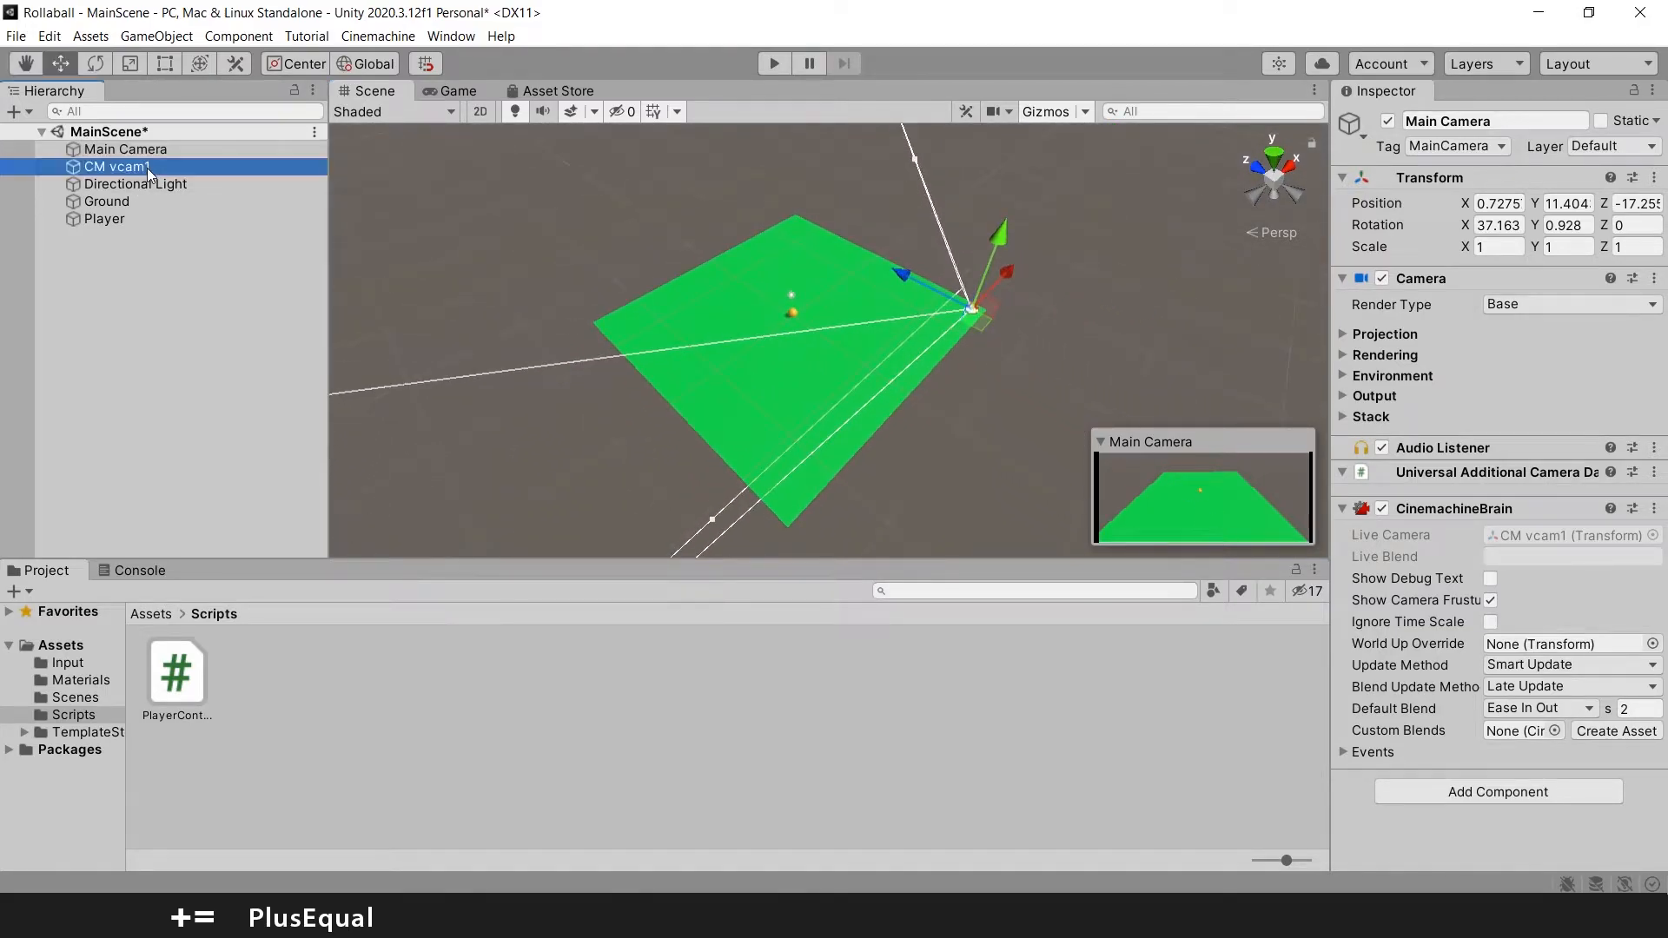
left_click_drag(906, 268, 711, 221)
Dock the Game view beside the Scene view, resize the two, and set the Game view resolution to 1920x1080
left_click_drag(444, 96, 1103, 353)
left_click_drag(994, 305, 840, 305)
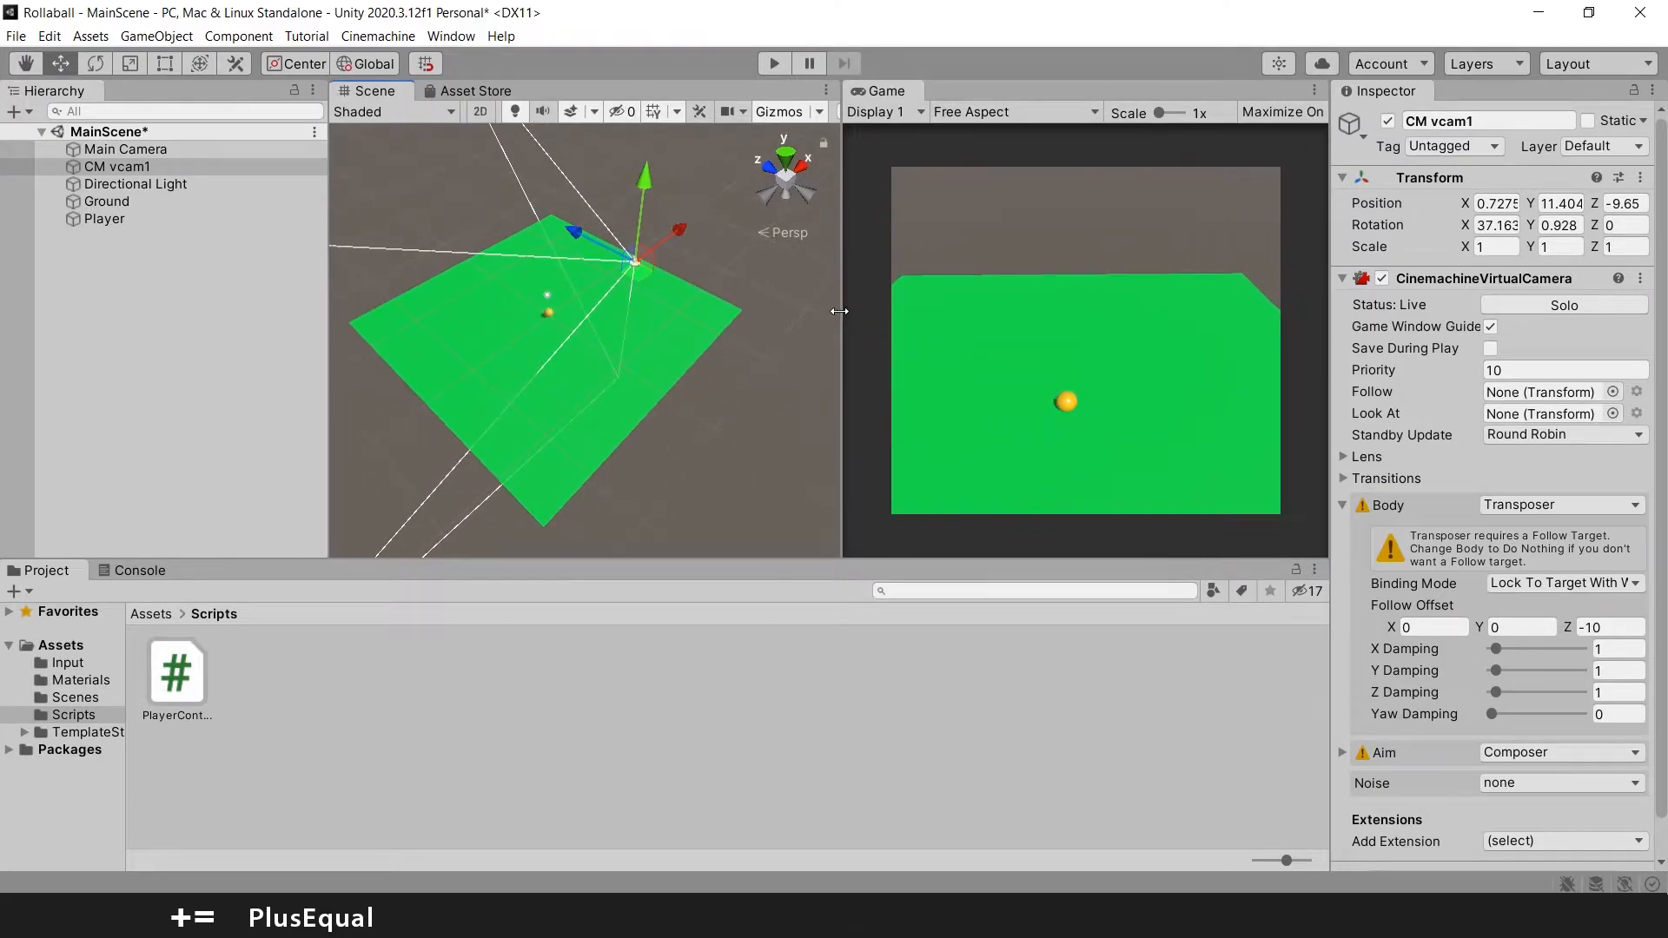
left_click(997, 110)
left_click(994, 333)
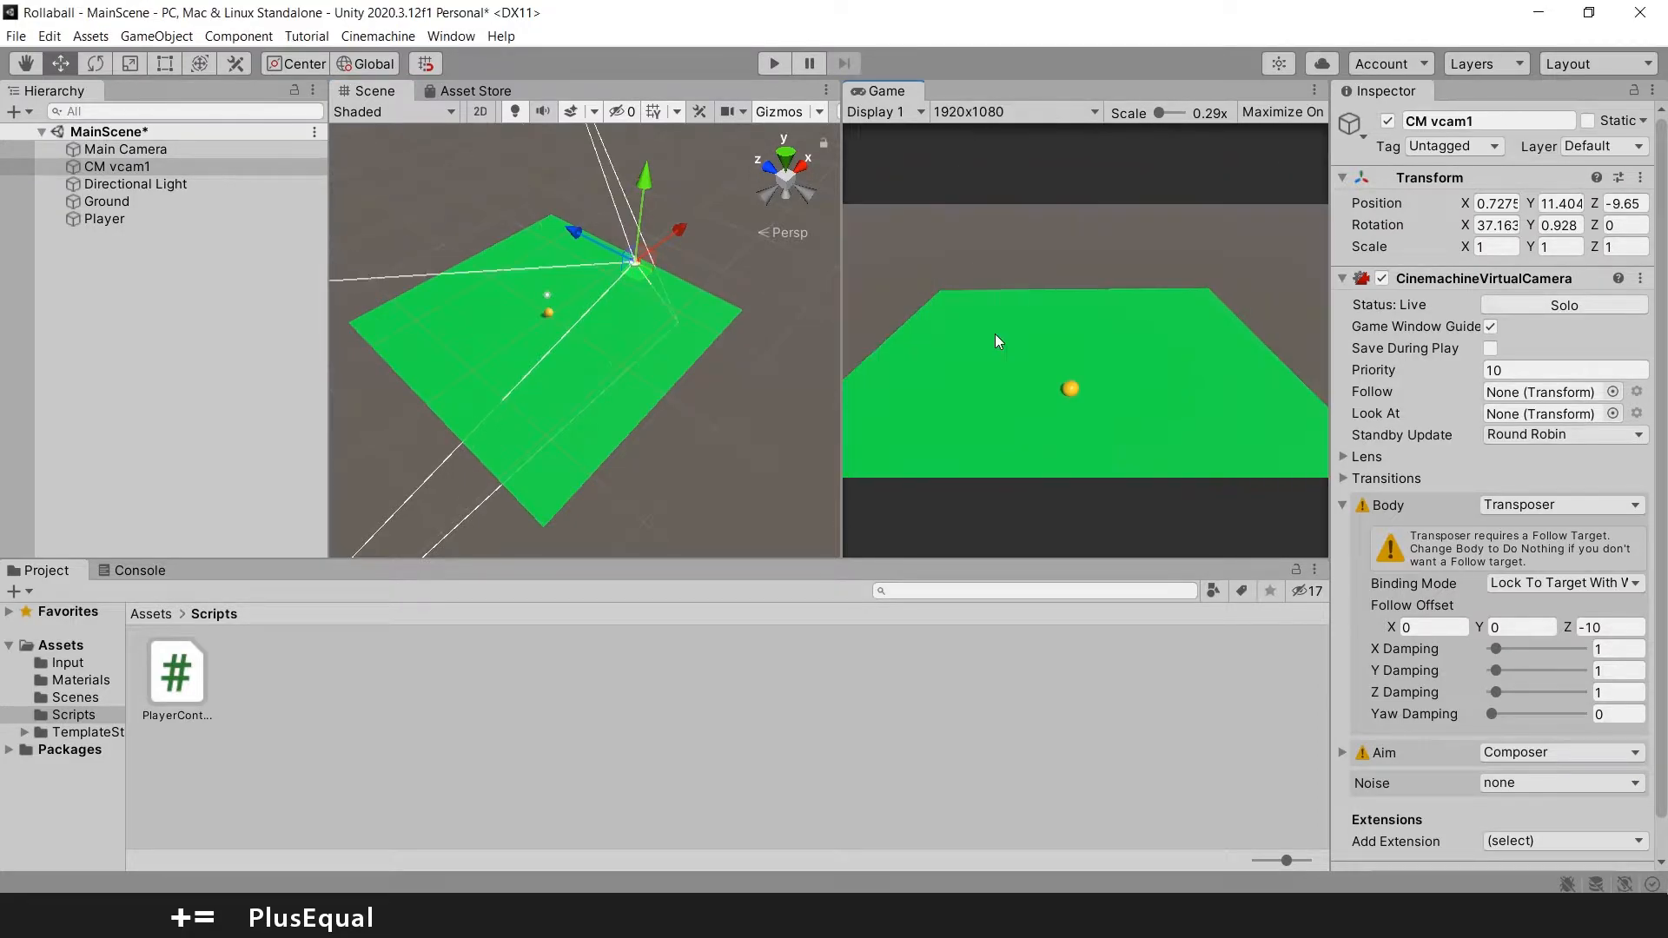
left_click_drag(843, 180, 883, 180)
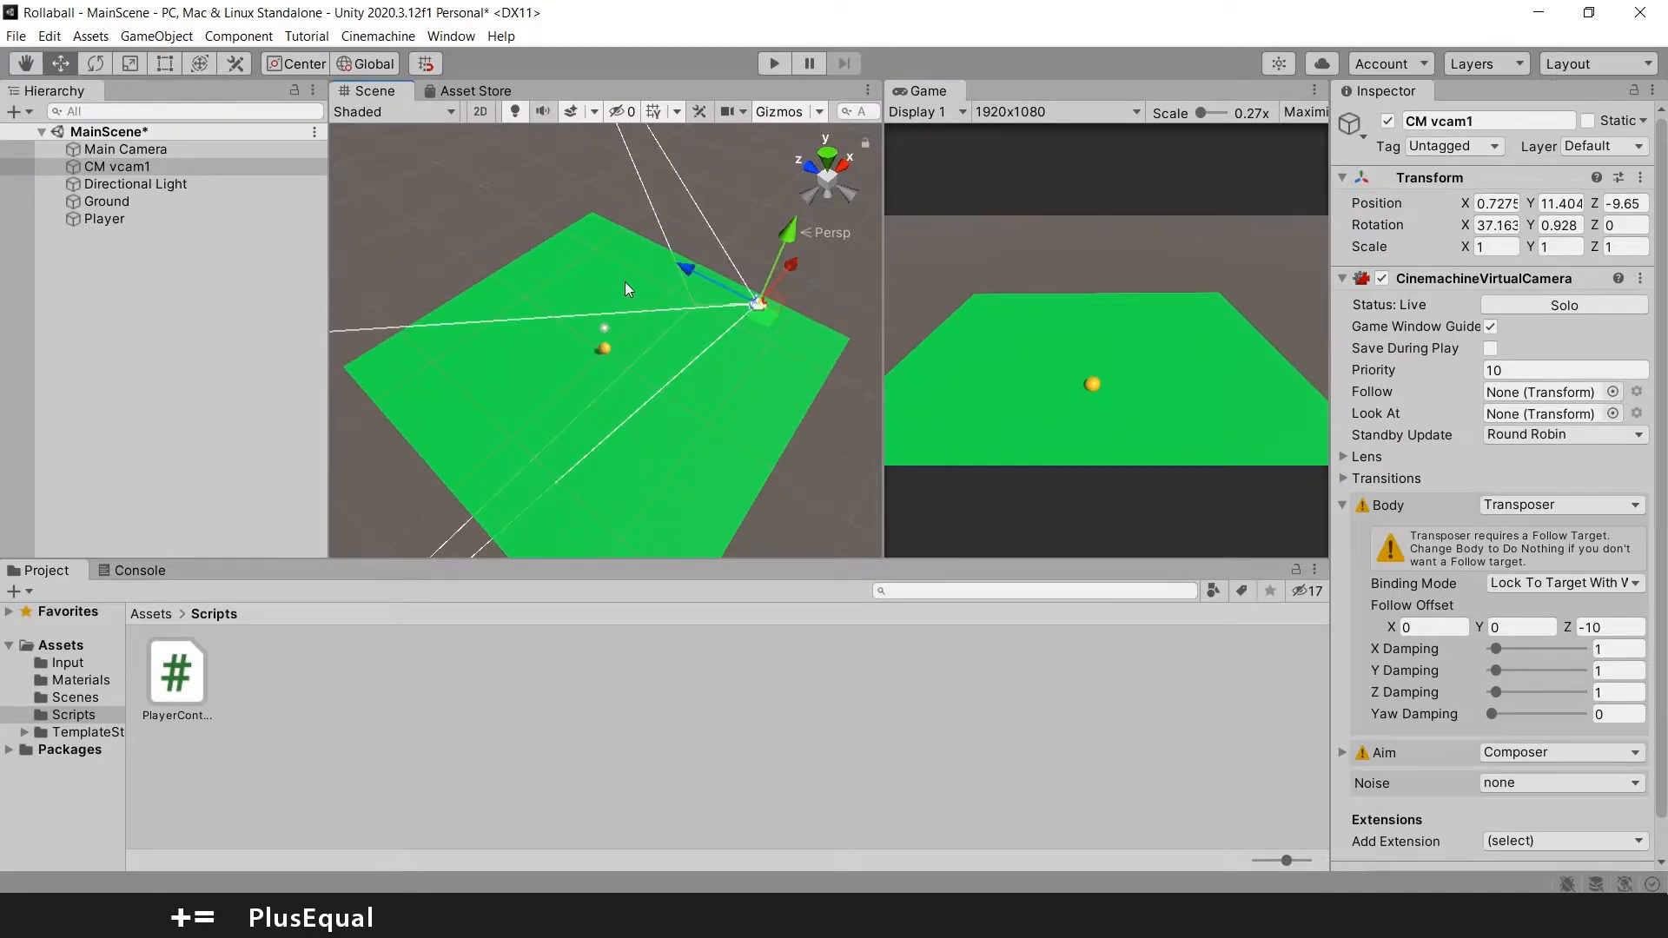
Tilt CM vcam1 down to about 52 degrees on X and move it forward to about -7.87 on Z
key("w")
right_click_drag(625, 282, 721, 287)
key("s")
key("e")
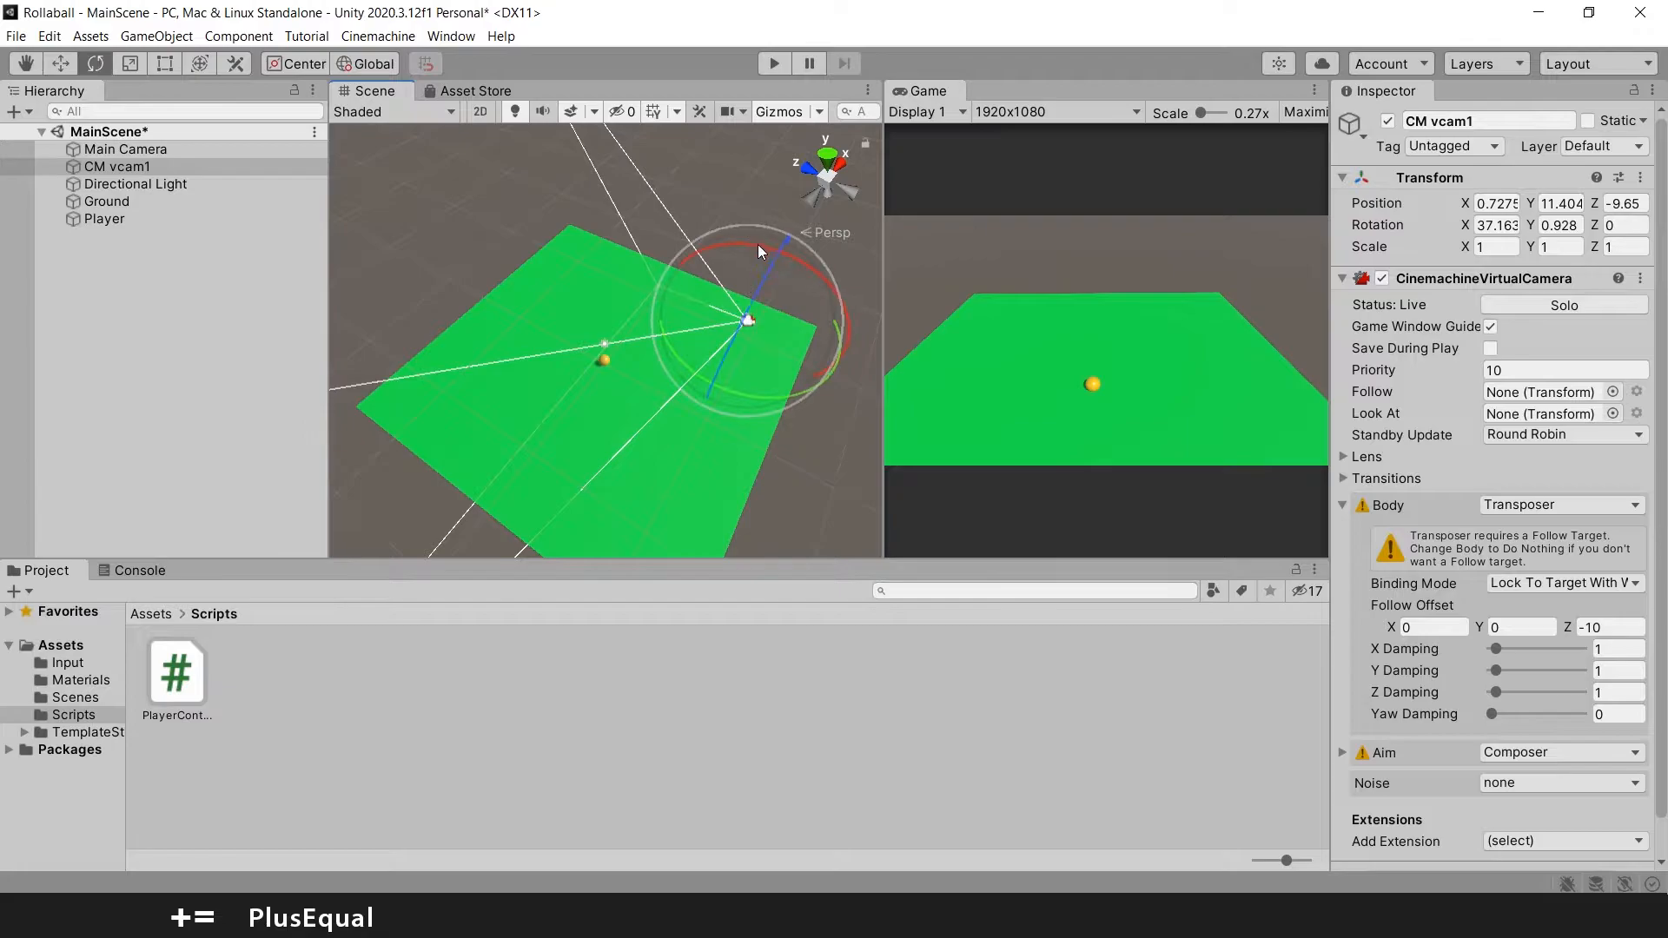
left_click_drag(758, 247, 706, 249)
key("w")
left_click(700, 294)
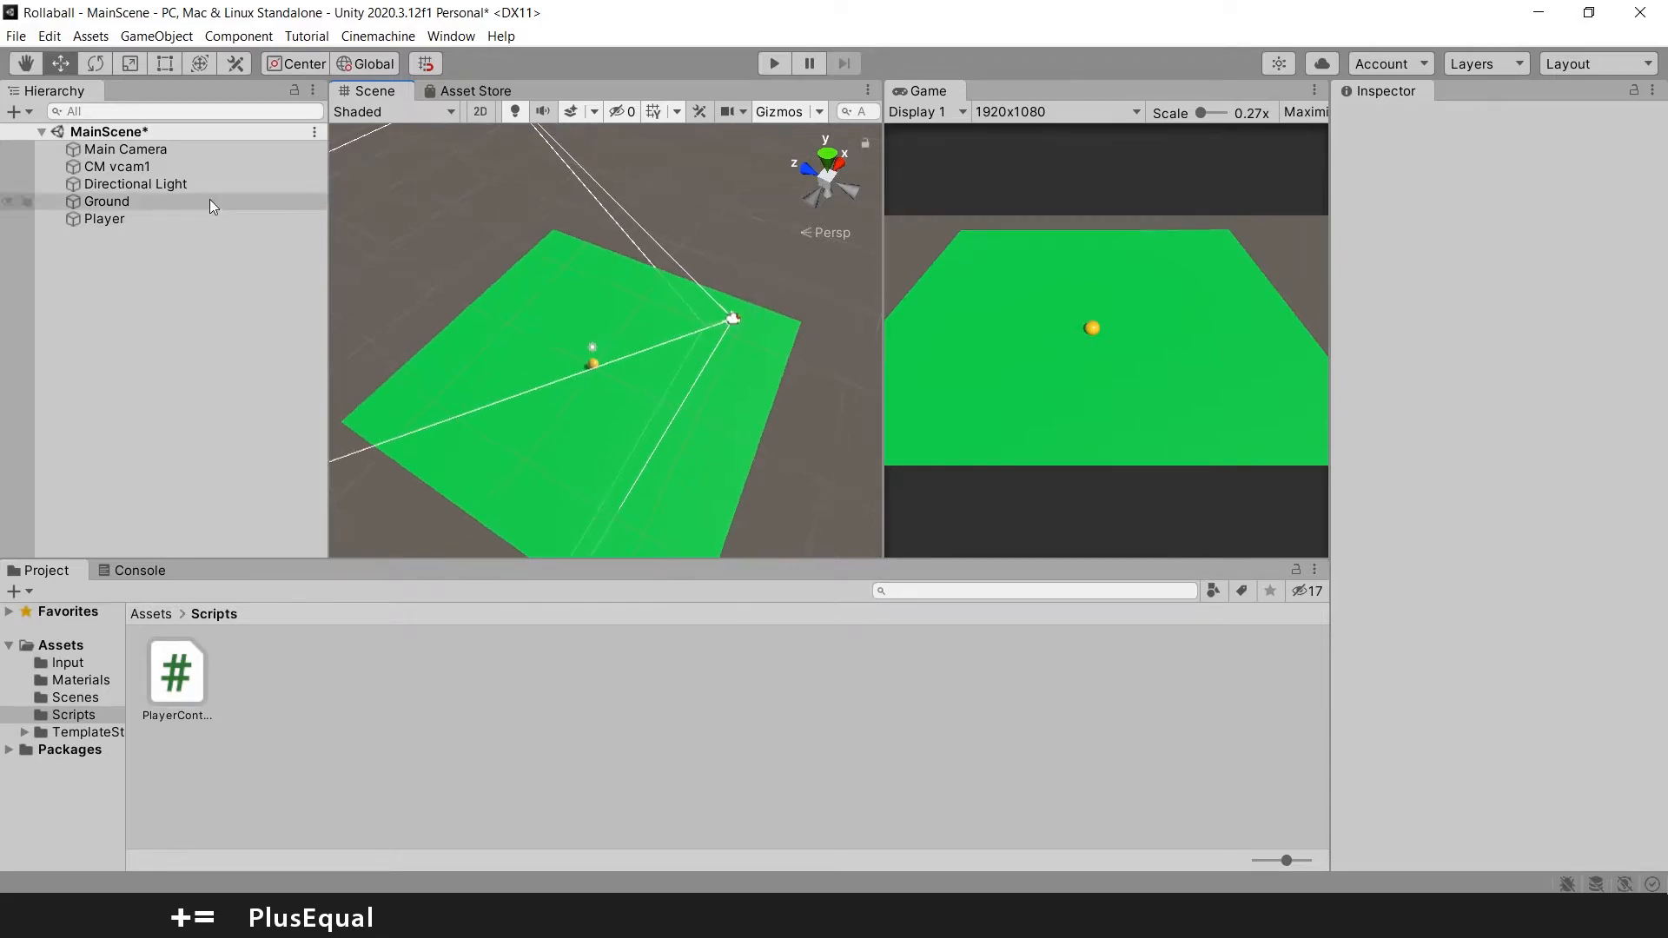
left_click(174, 165)
left_click_drag(669, 294, 638, 289)
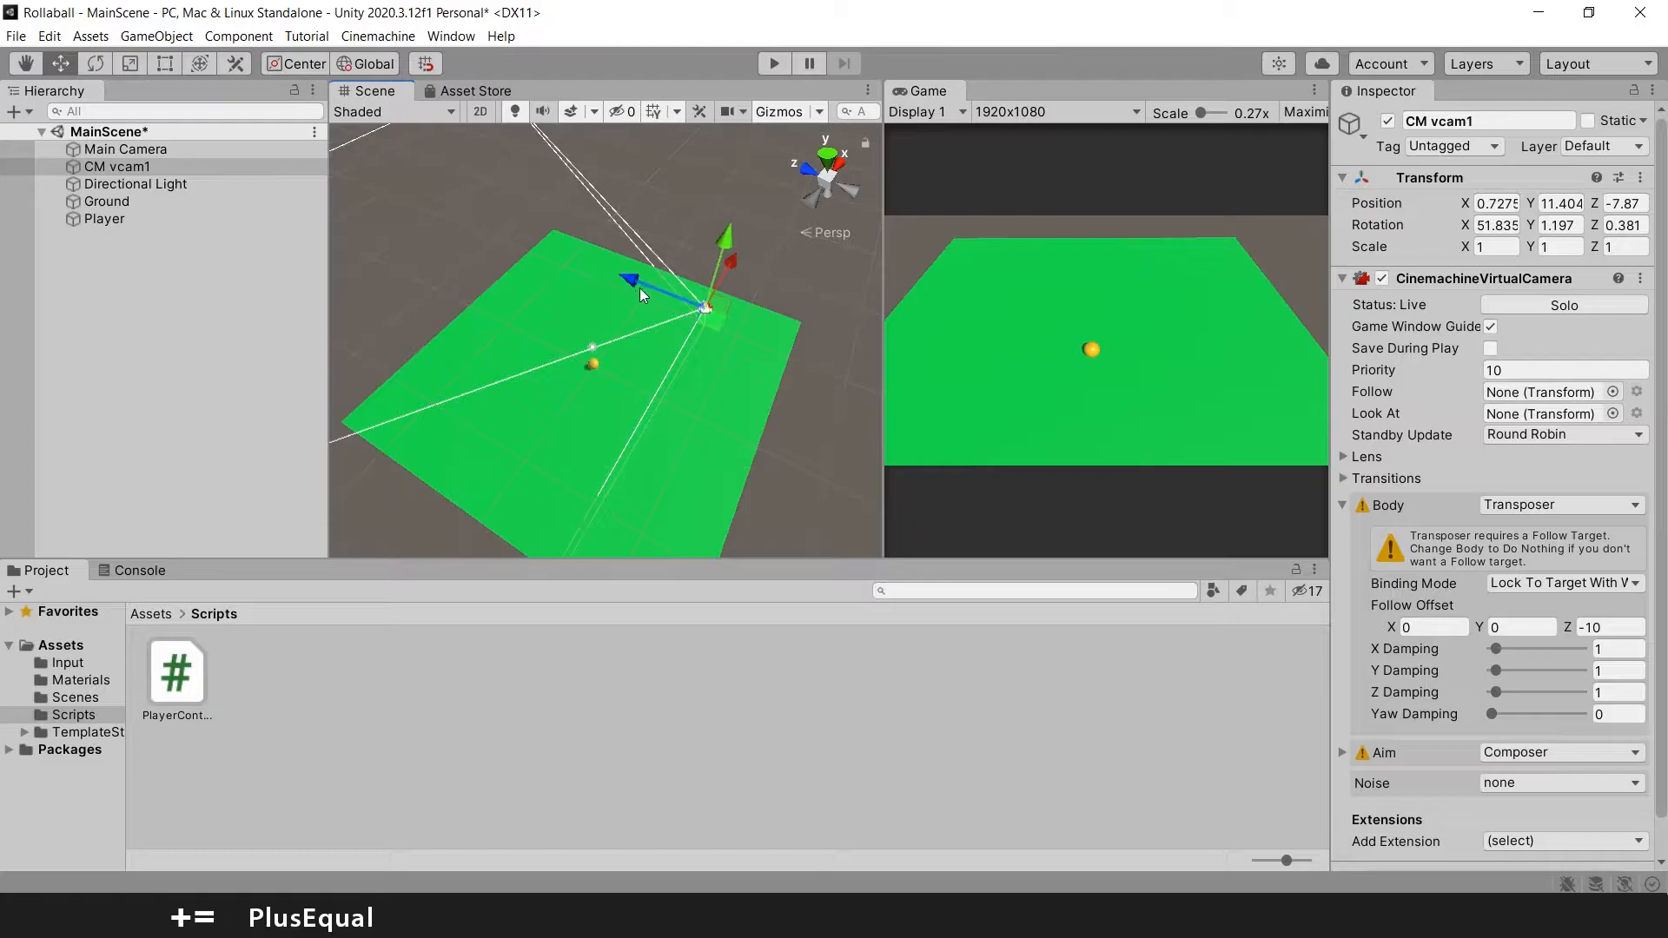
Check the Player's position, then set the CM vcam1 position to X 0, Y 11, Z -8
left_click(134, 218)
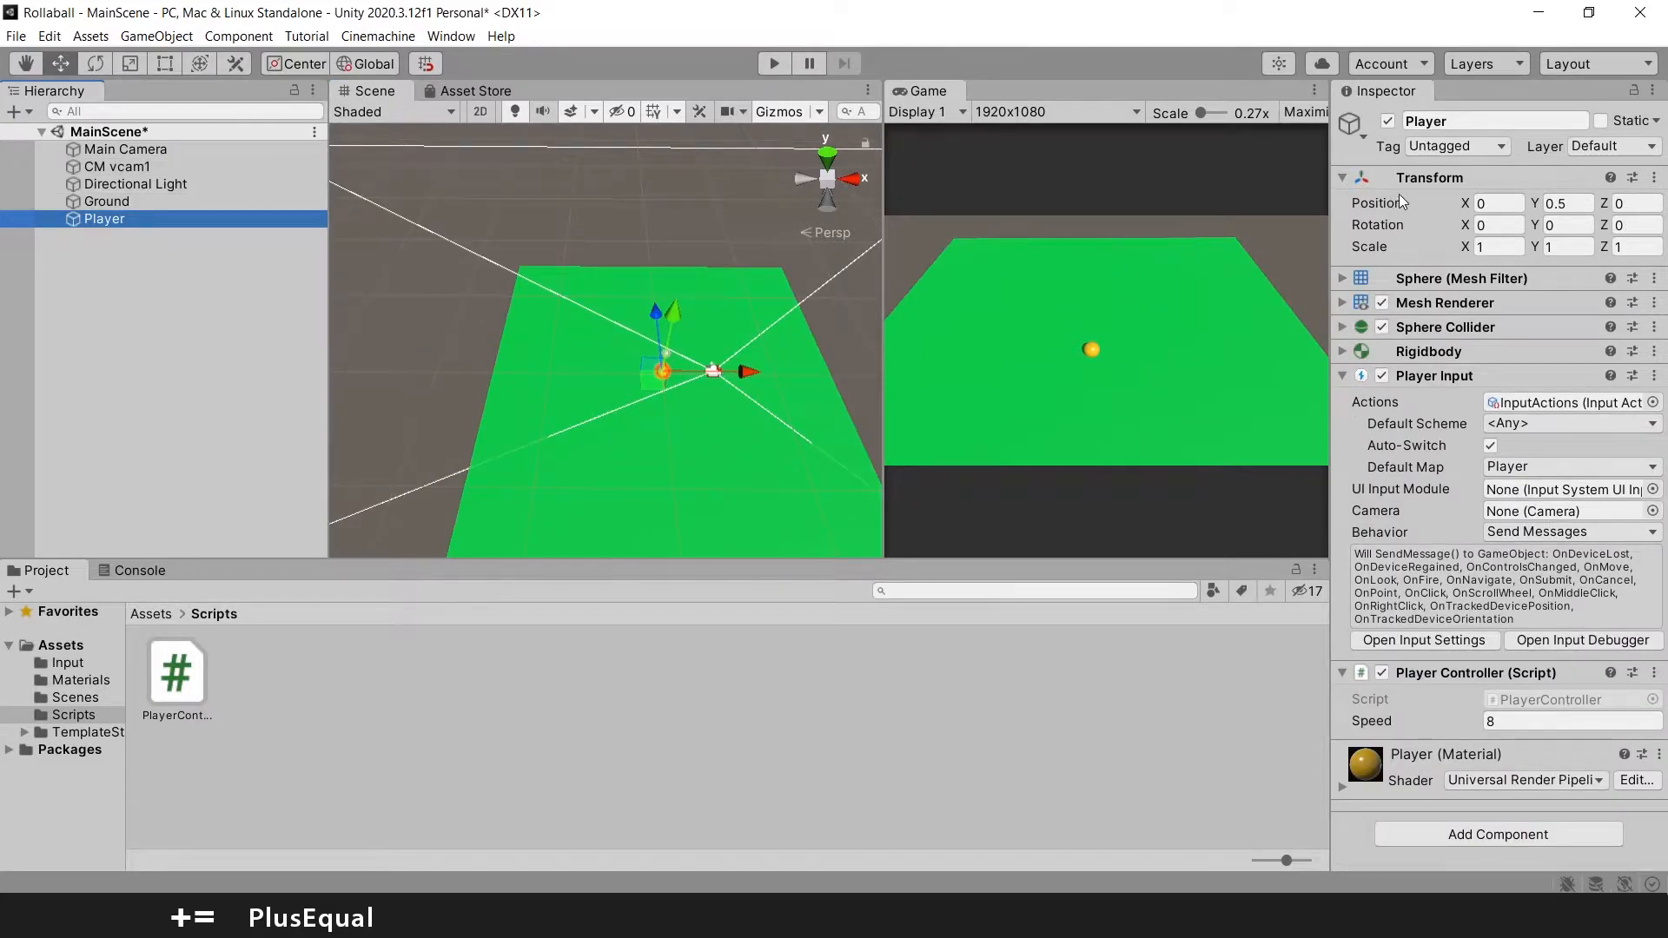
left_click(1622, 205)
left_click(165, 165)
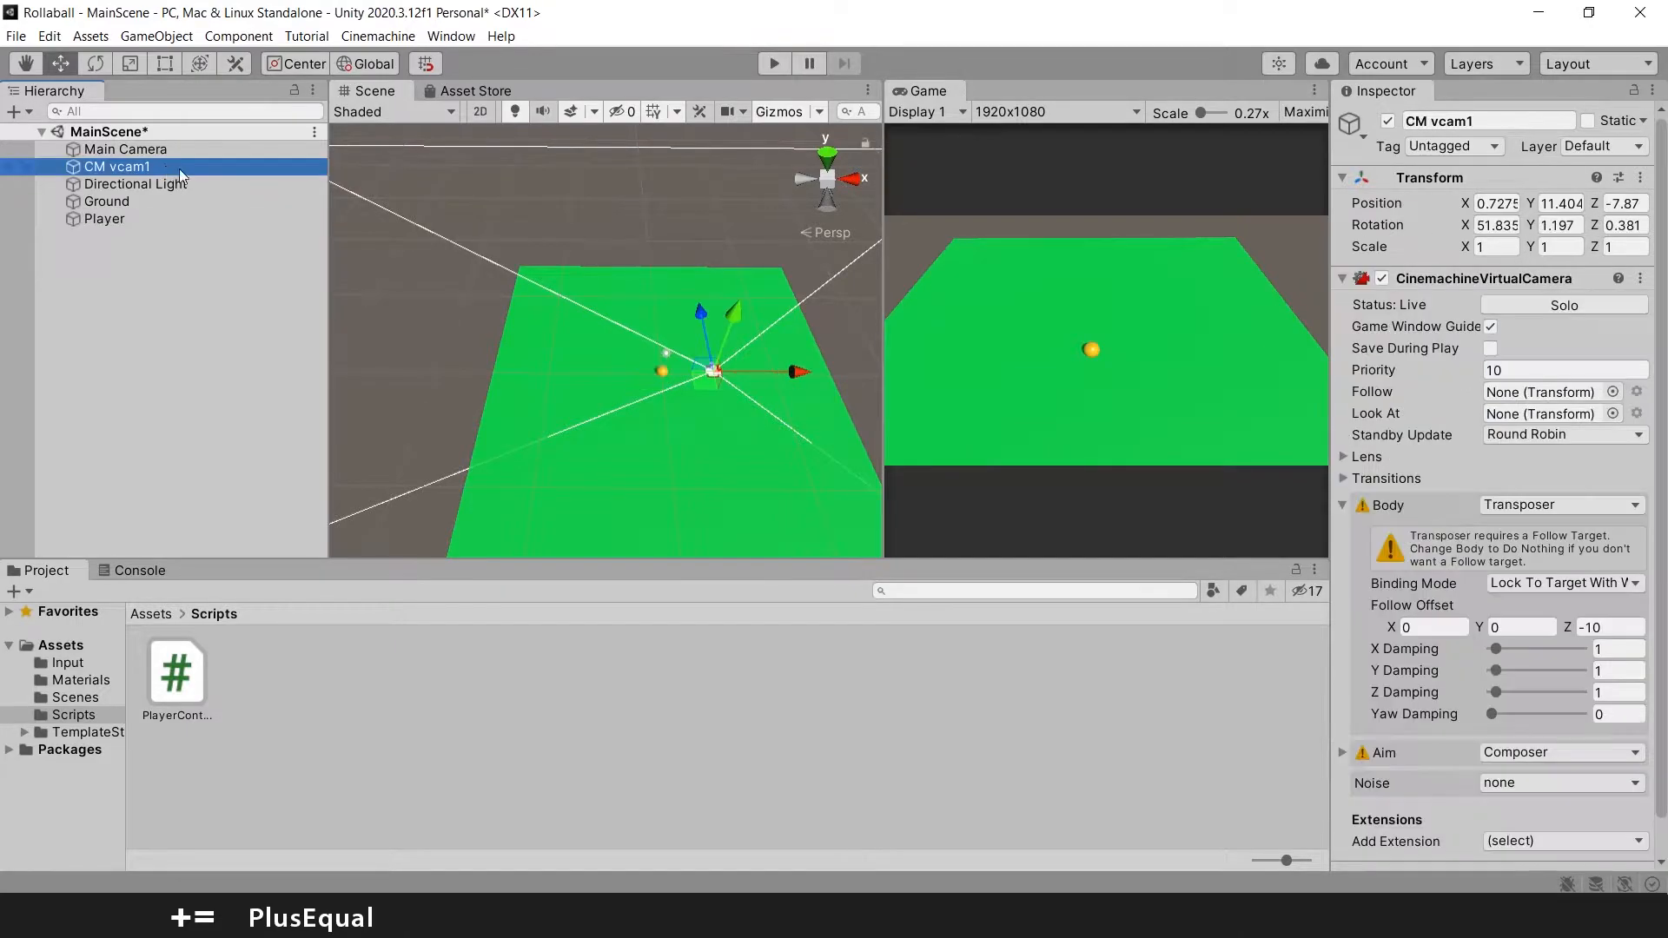
left_click(1512, 205)
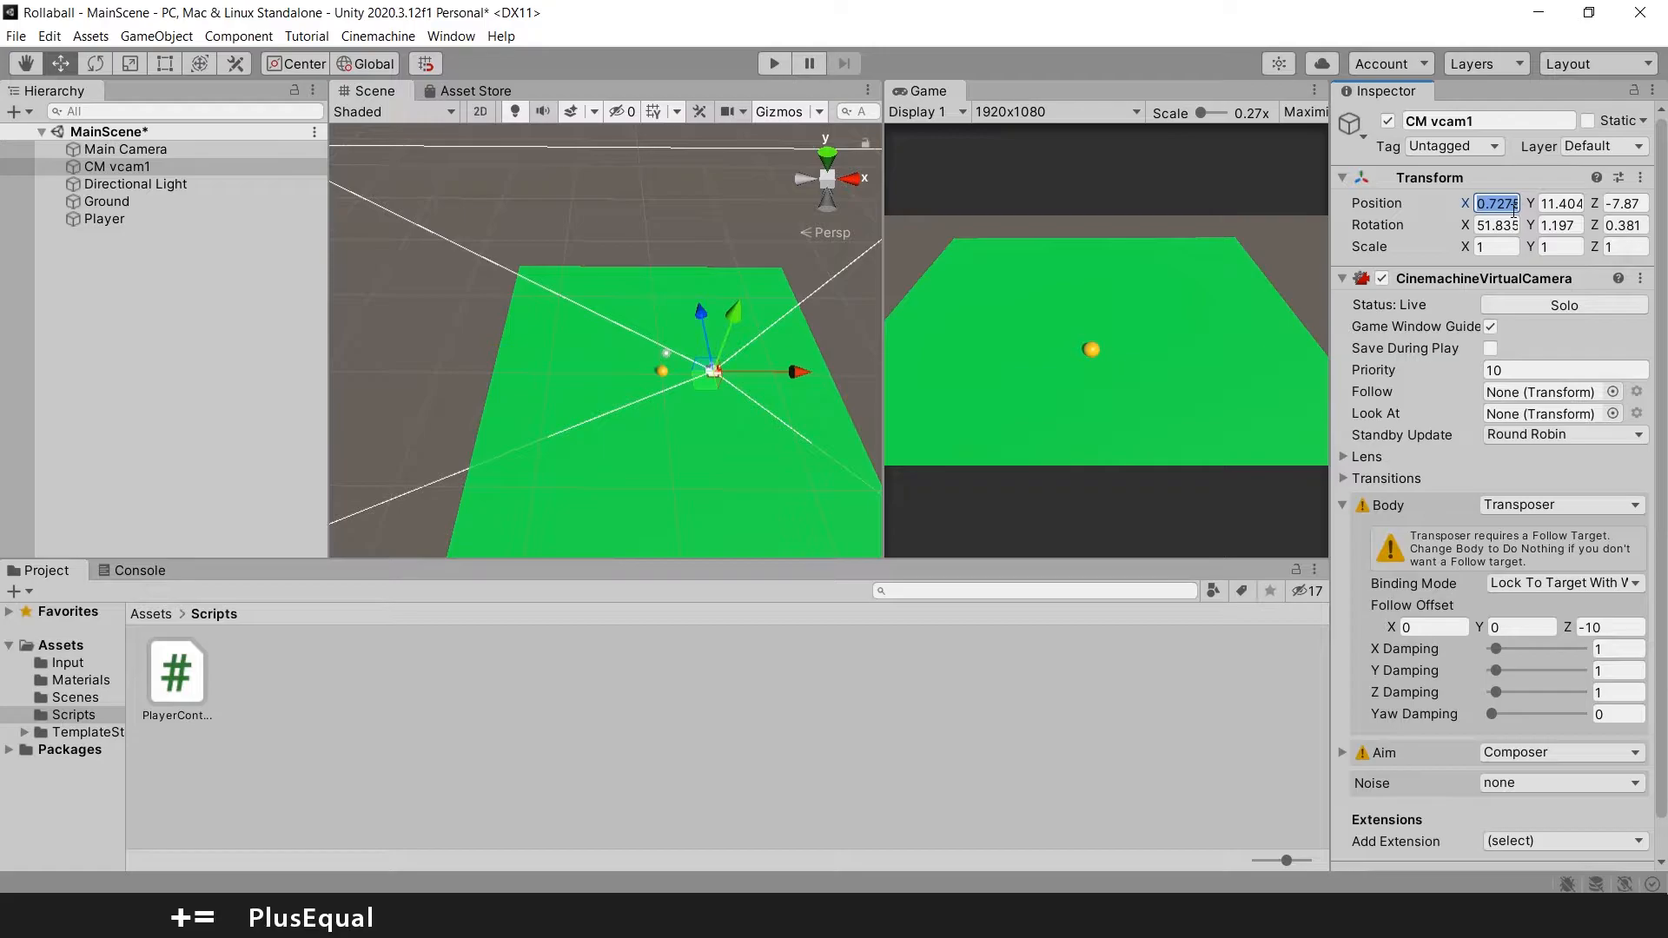
type("0")
left_click(1559, 204)
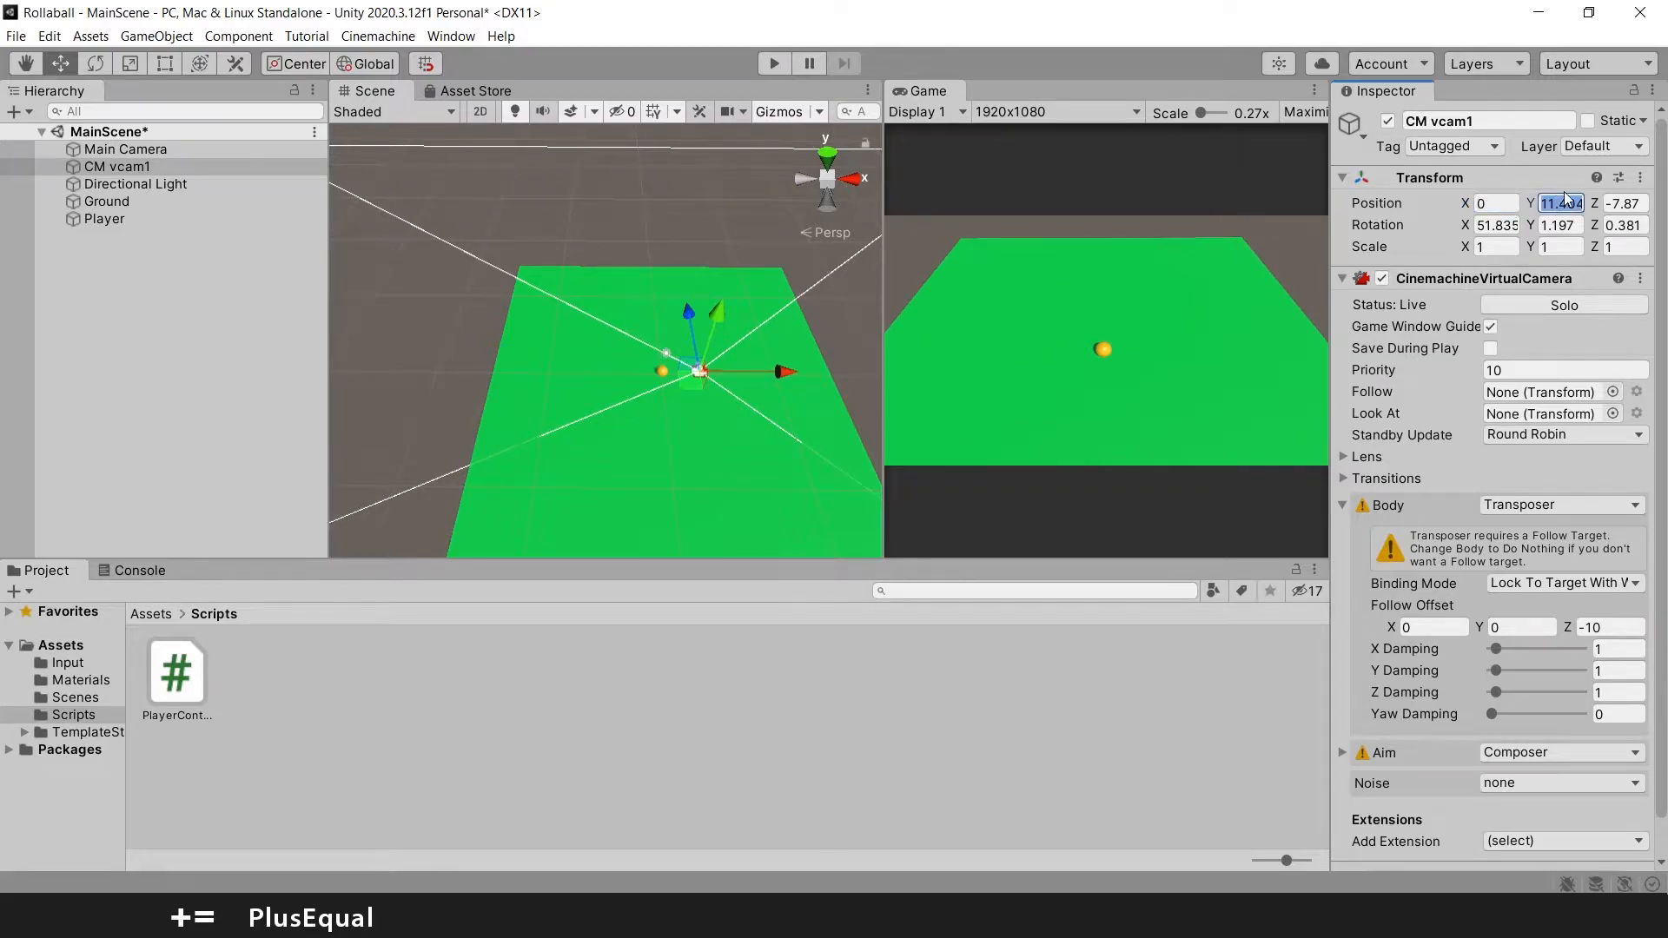
type("11")
left_click(1628, 205)
type("-8")
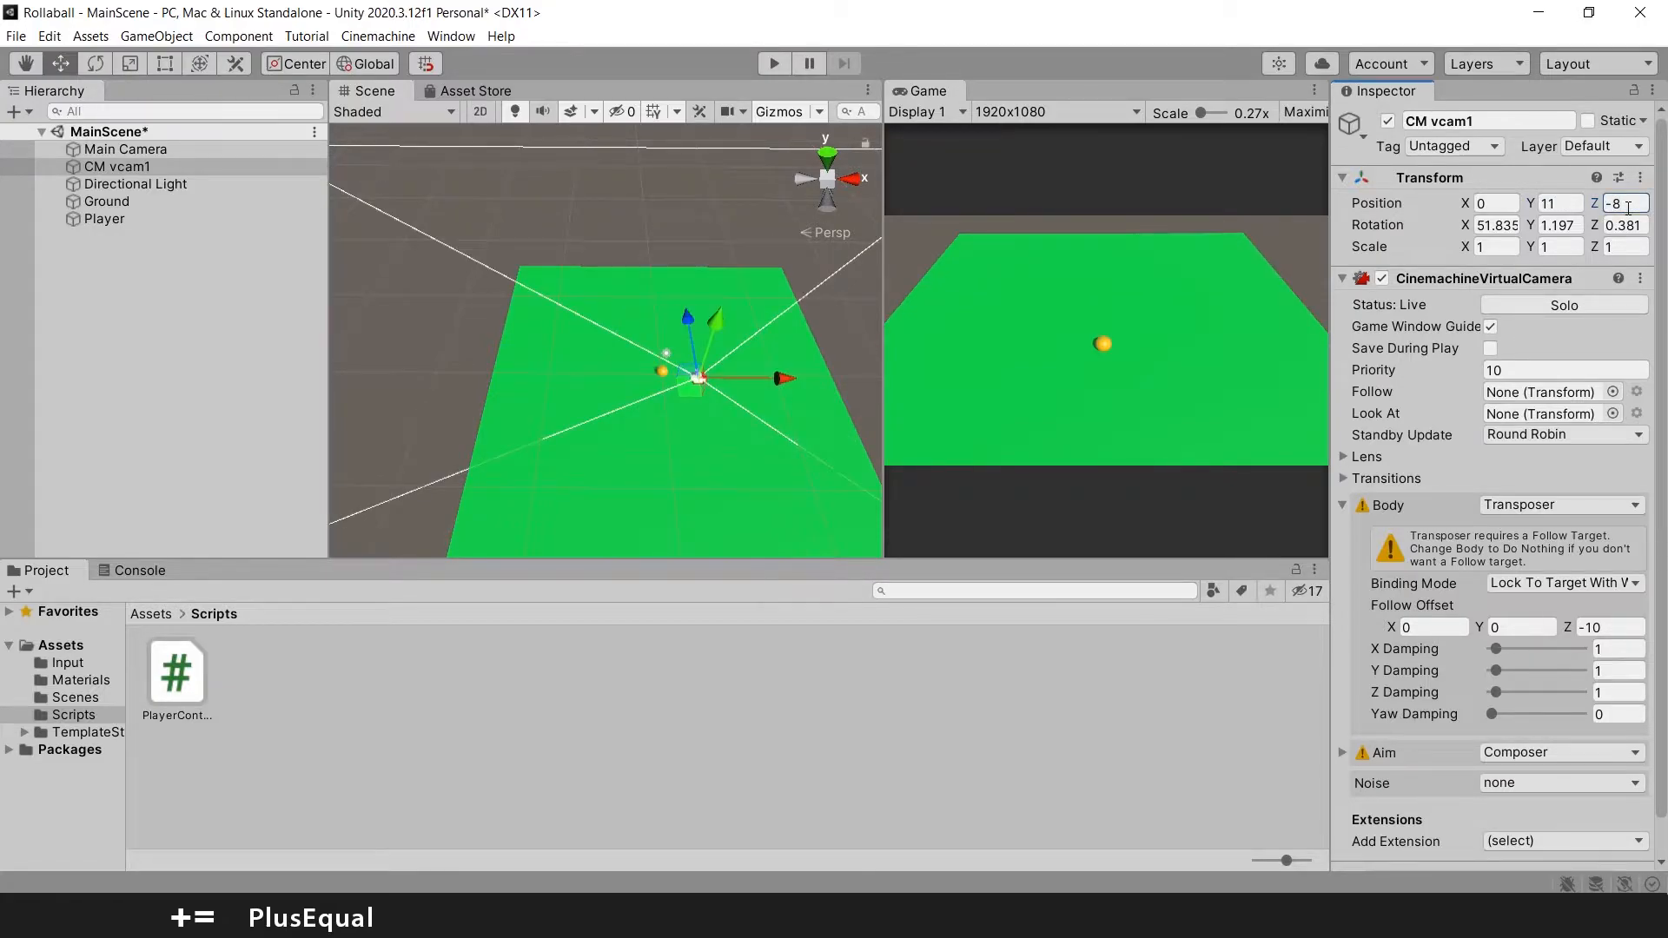
Set the CM vcam1 rotation to X 50, Y 0, Z 0
left_click(1497, 226)
type("50")
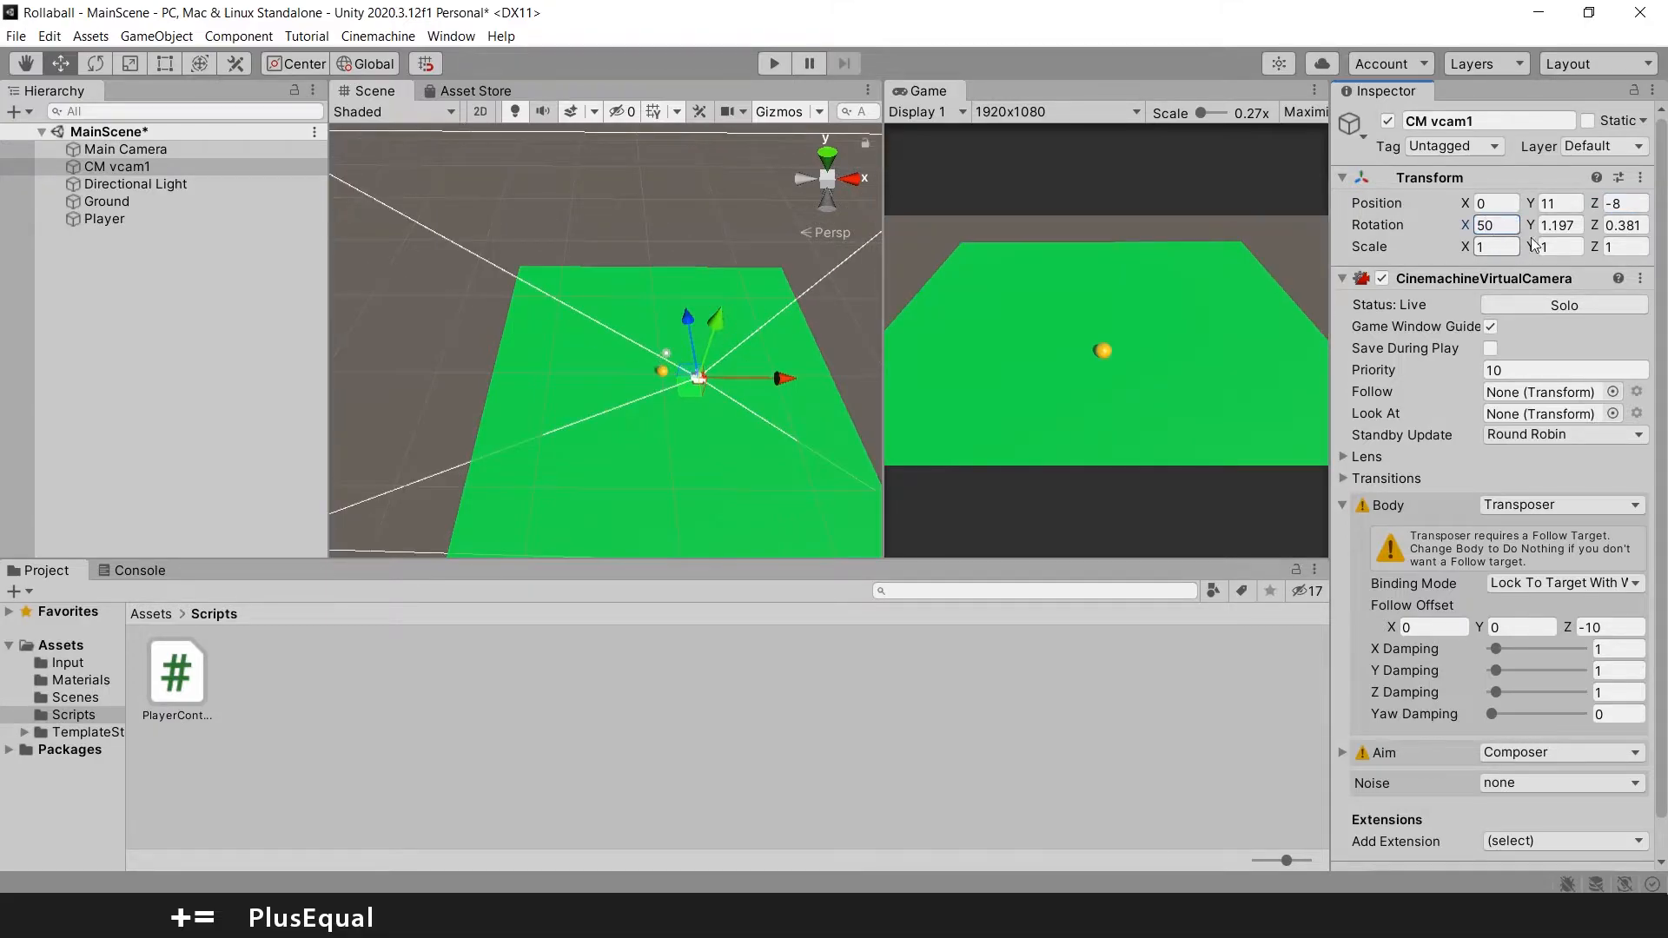
left_click(1573, 226)
type("0")
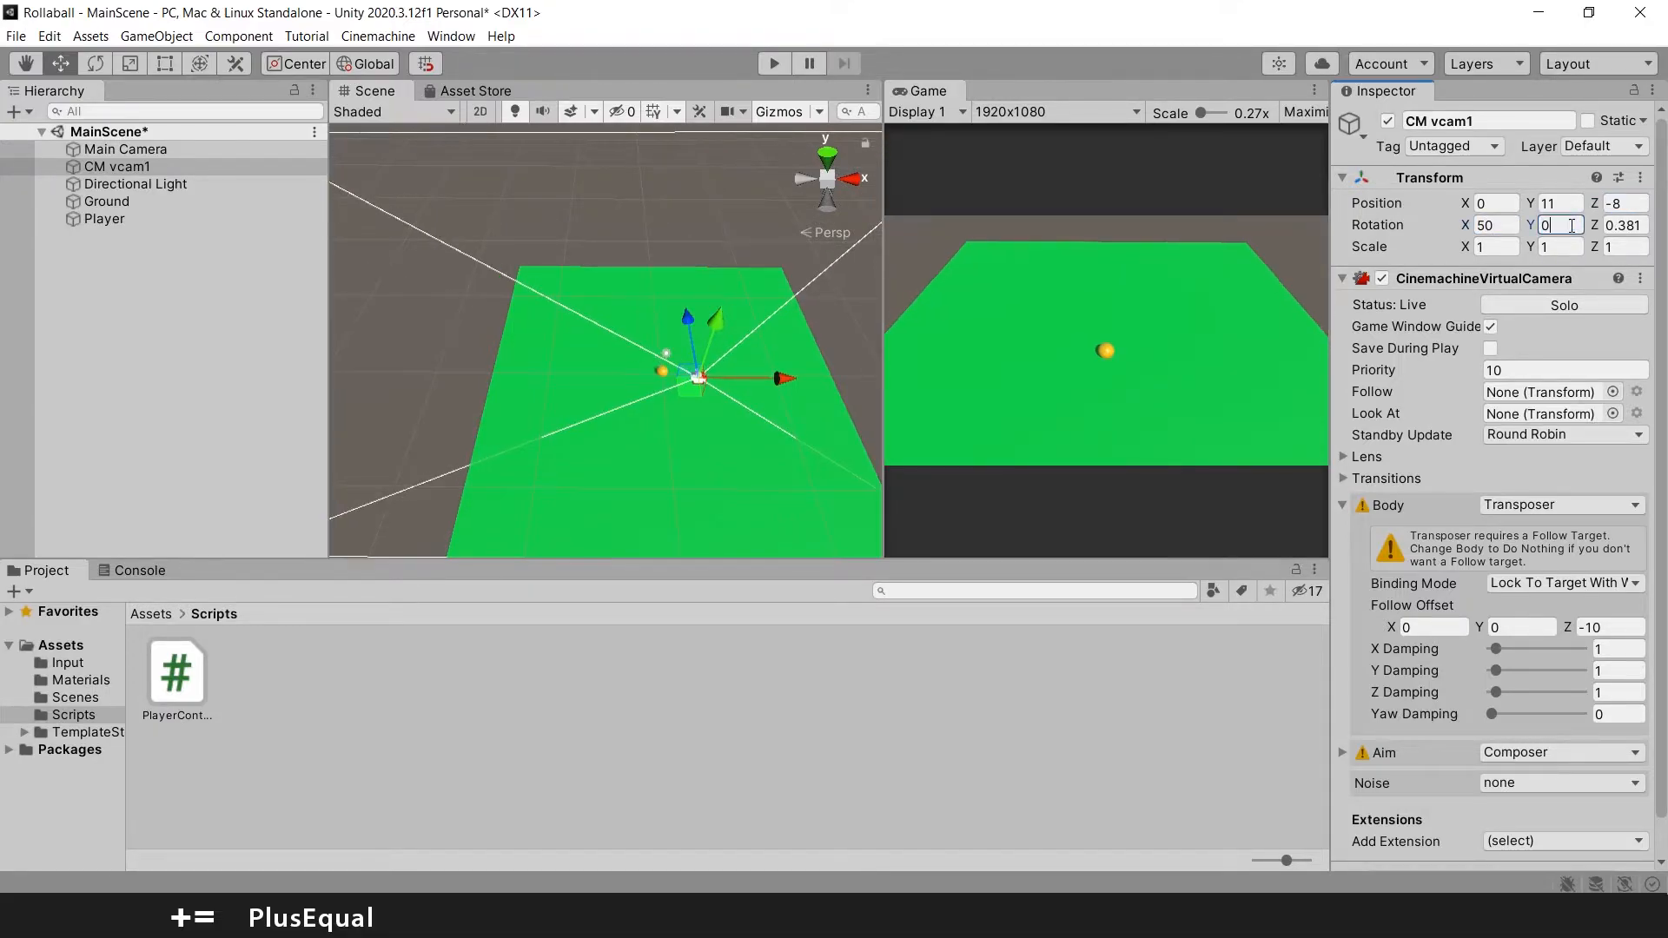
left_click(1628, 225)
type("0")
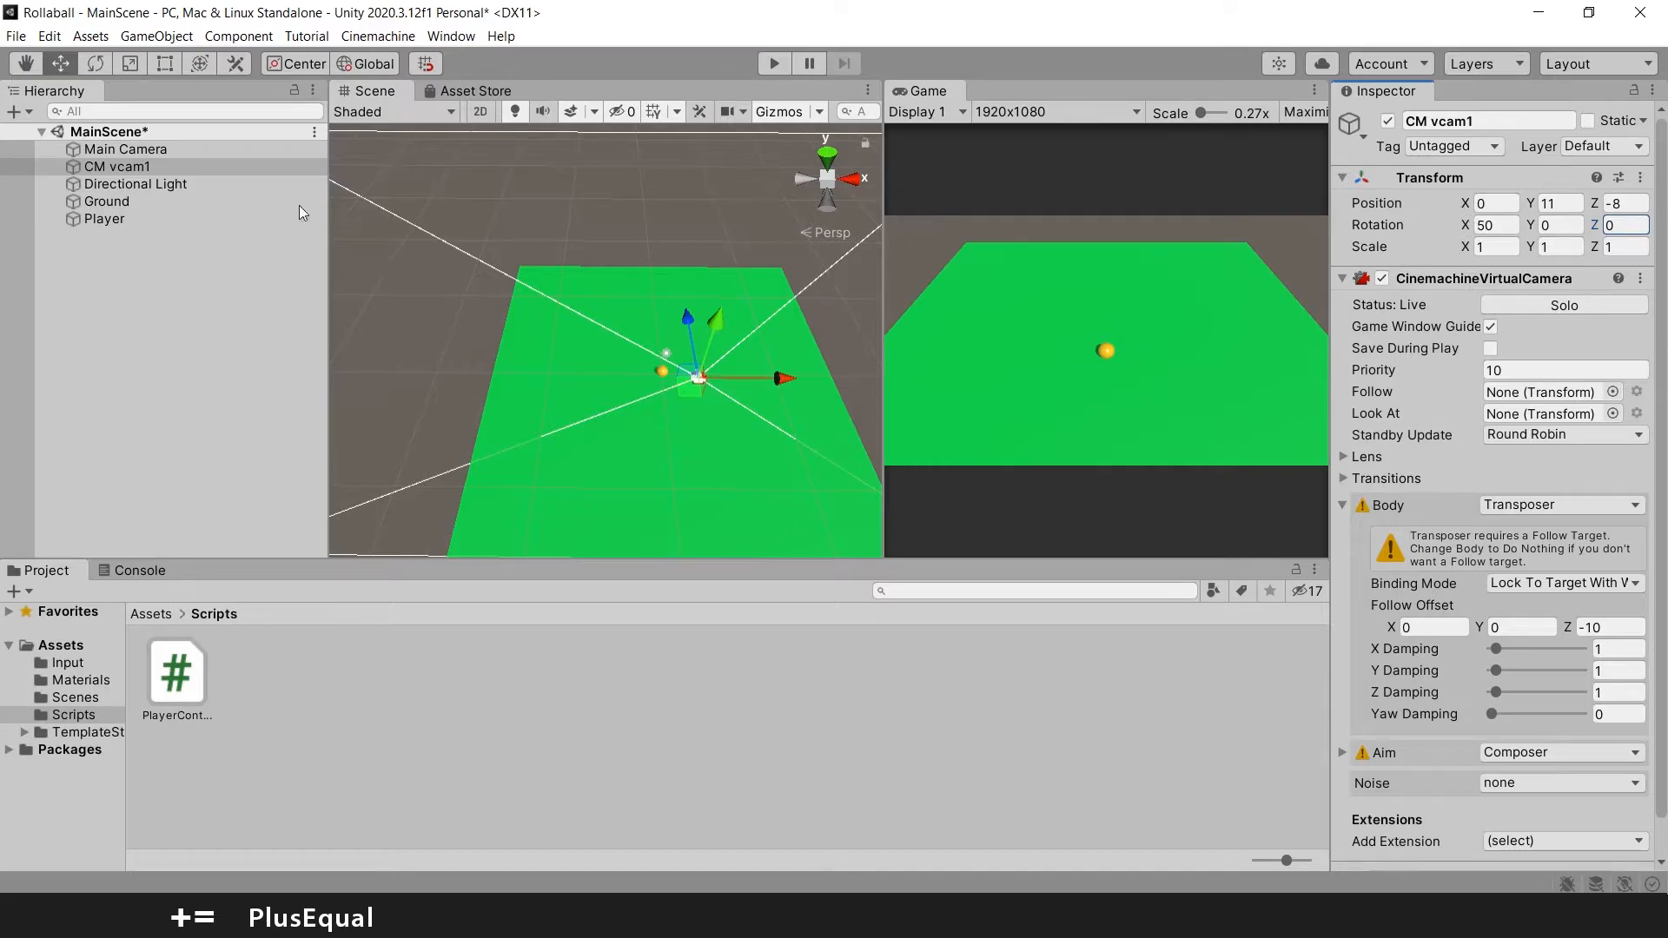
Assign the Player object as the Follow target of CM vcam1
left_click(228, 220)
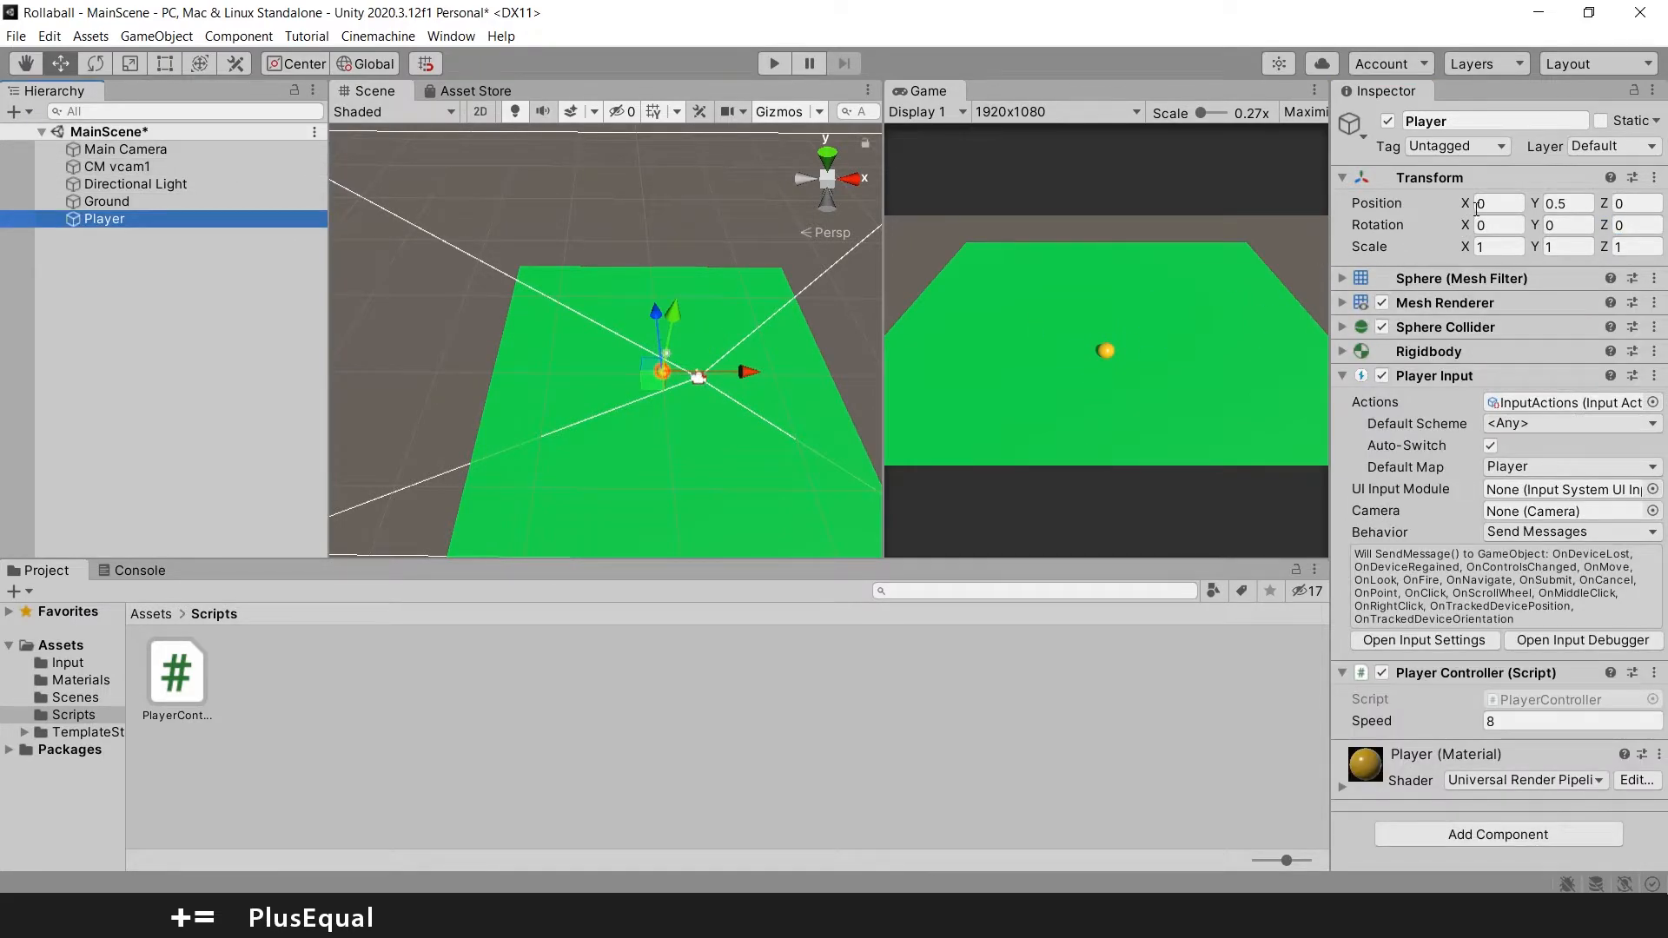
left_click(190, 169)
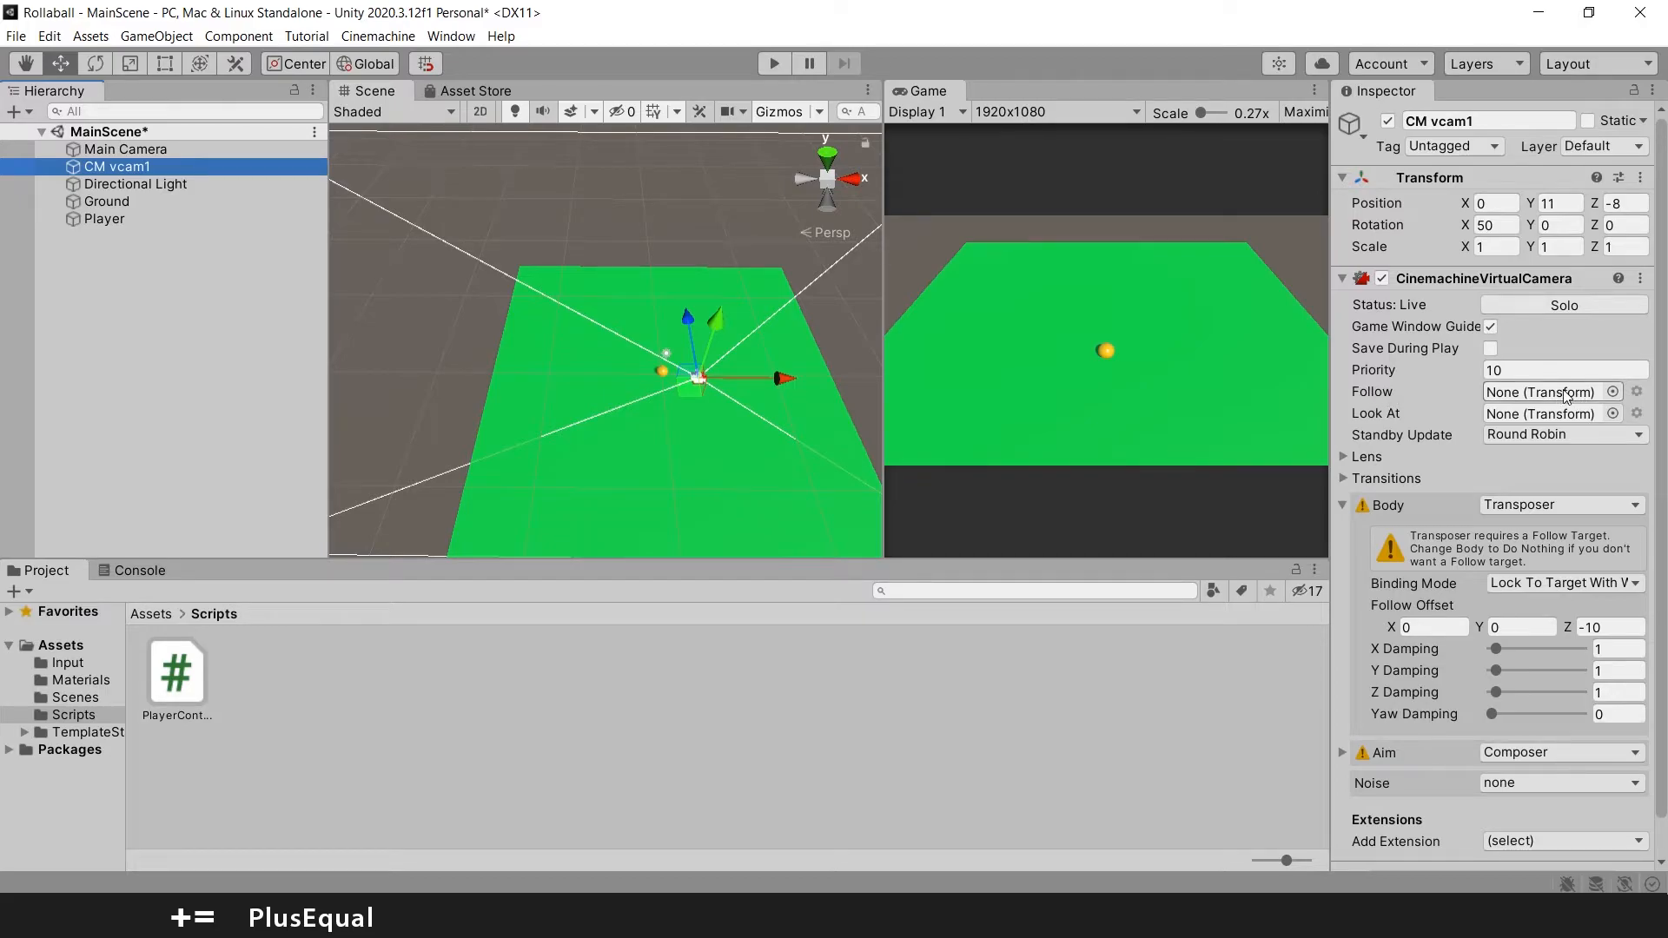
left_click_drag(103, 217, 1545, 396)
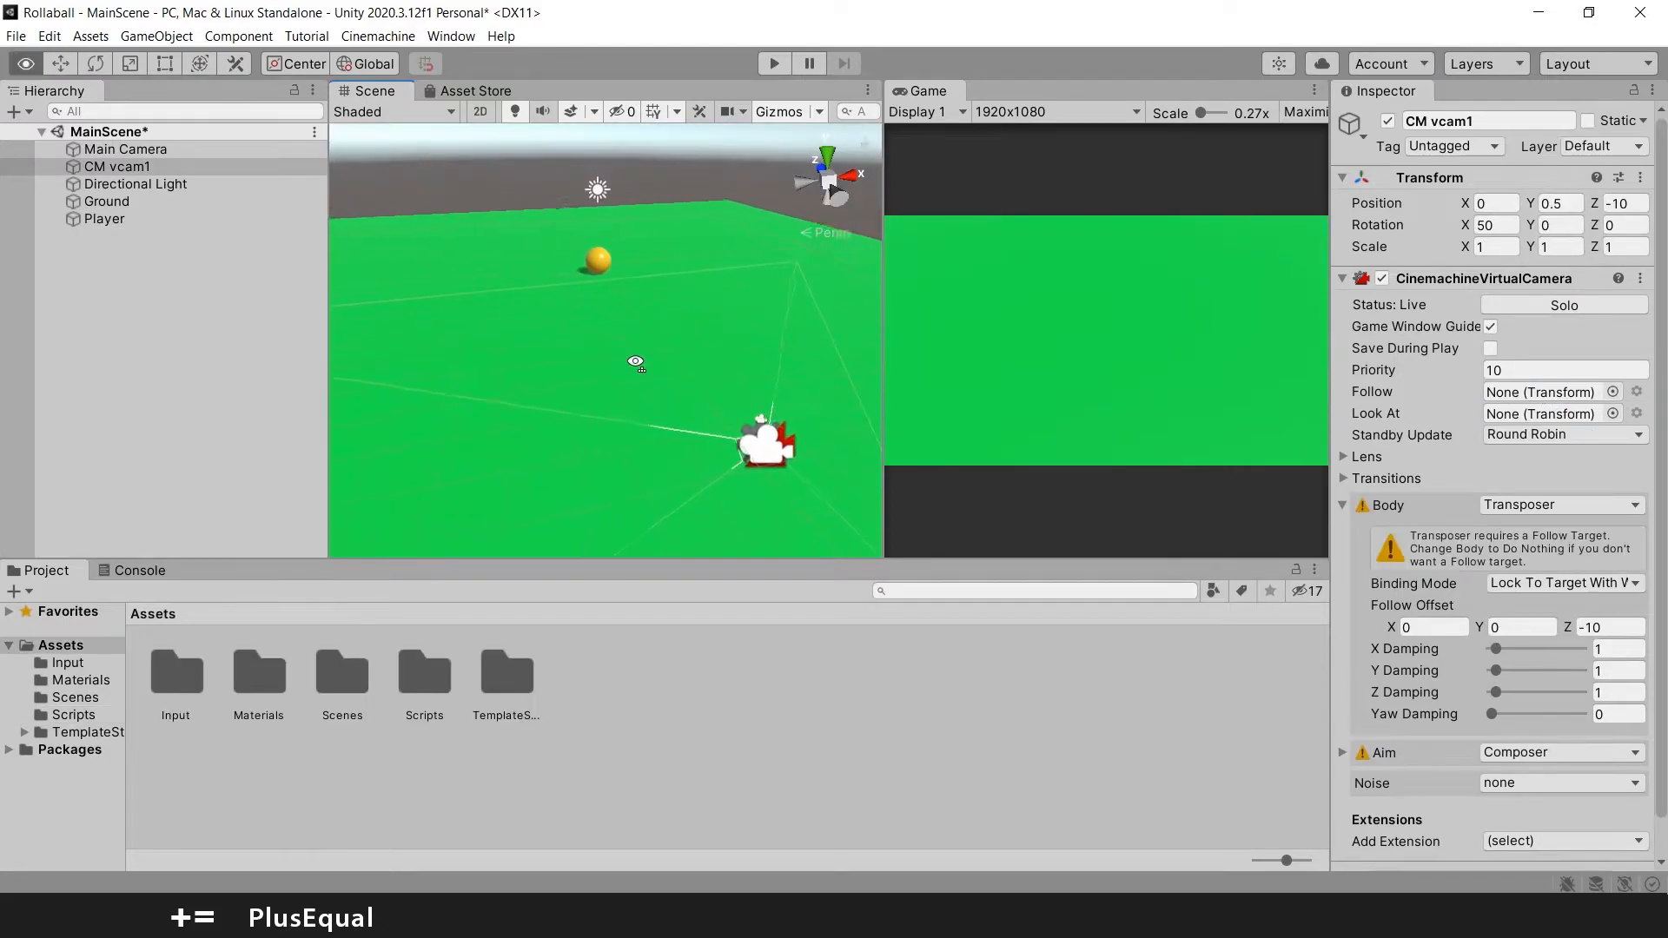
left_click_drag(660, 365, 694, 395, "alt")
Set the Transposer follow offset of CM vcam1 to 11 on Y and -8 on Z
left_click(175, 225)
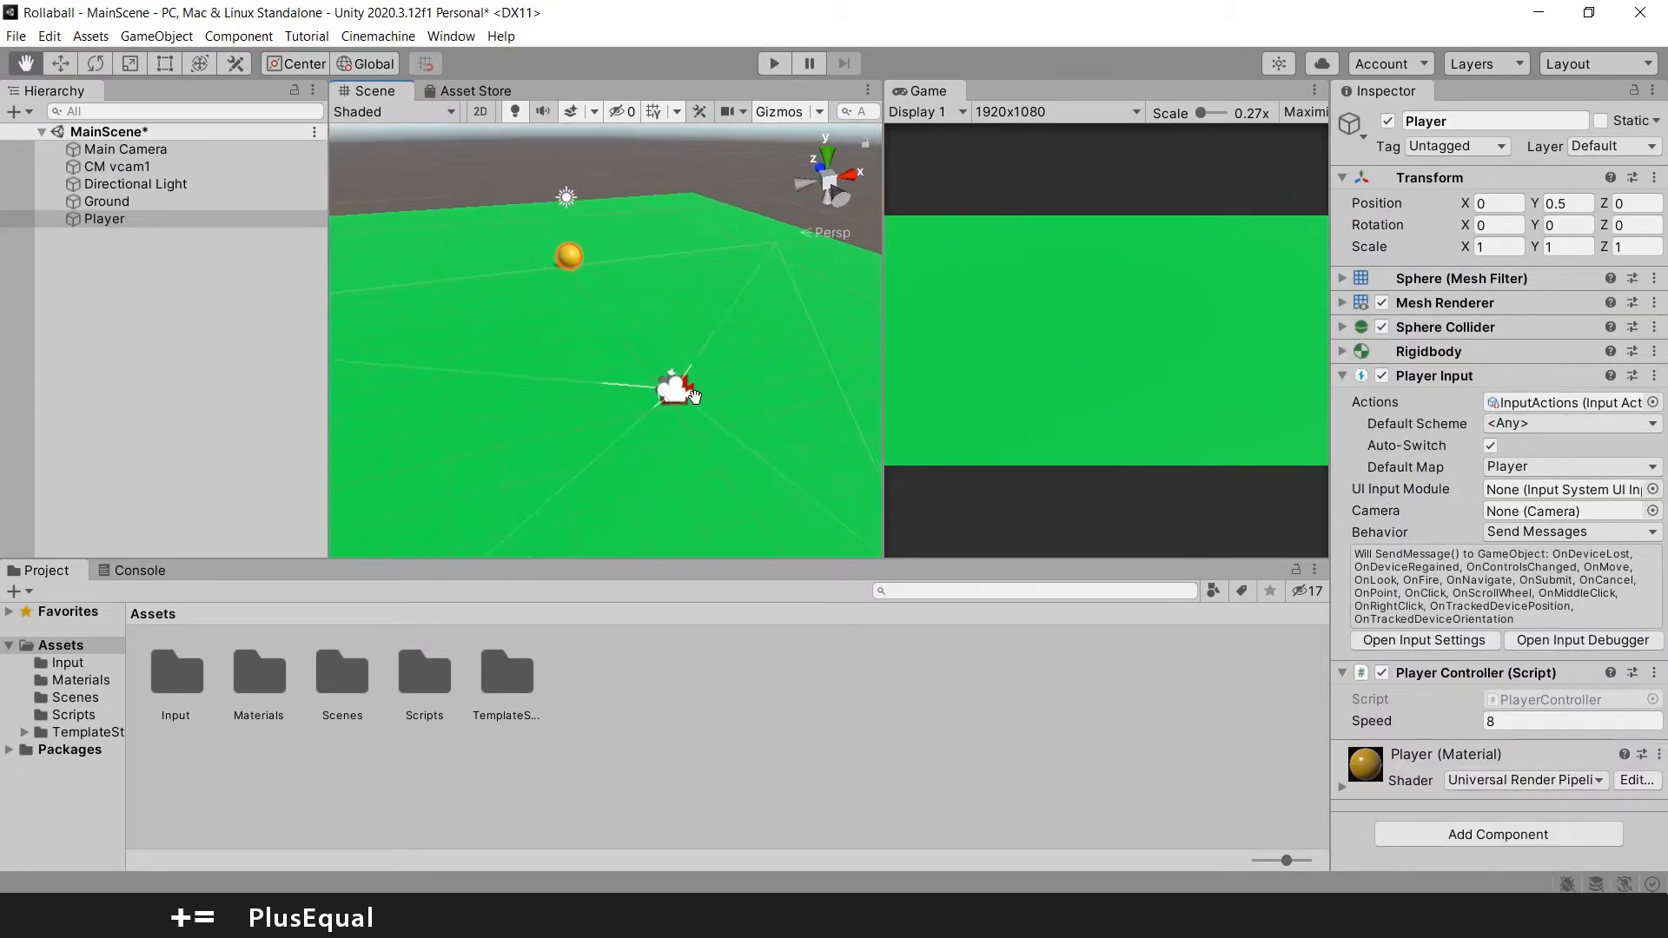
left_click(221, 166)
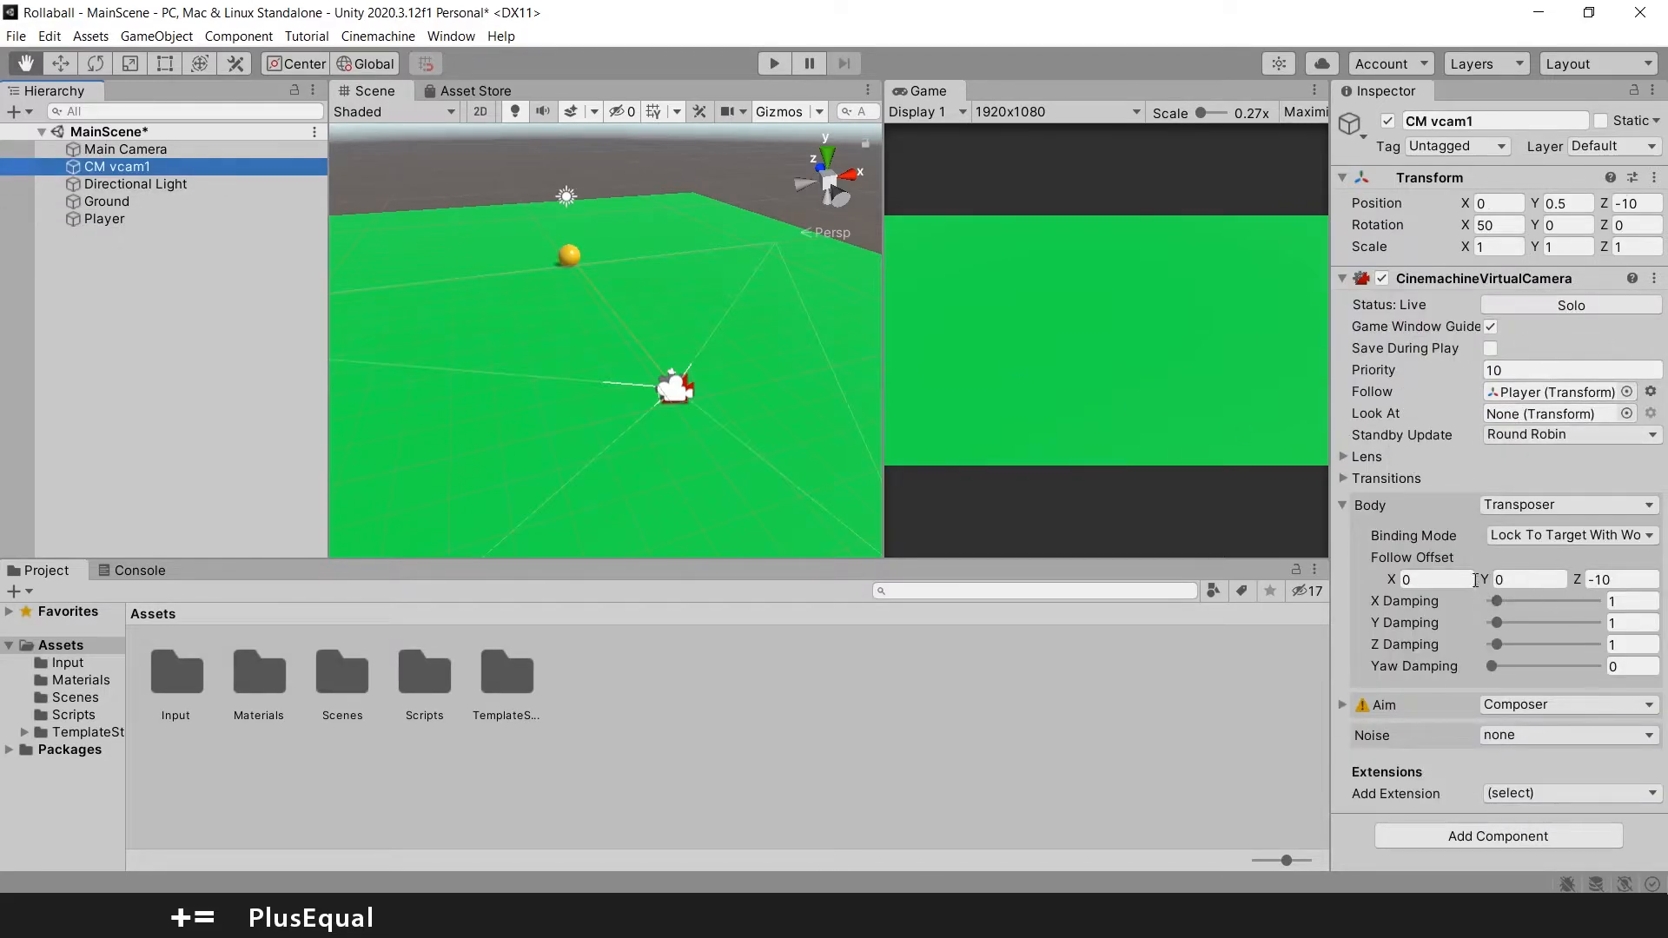
left_click(1531, 580)
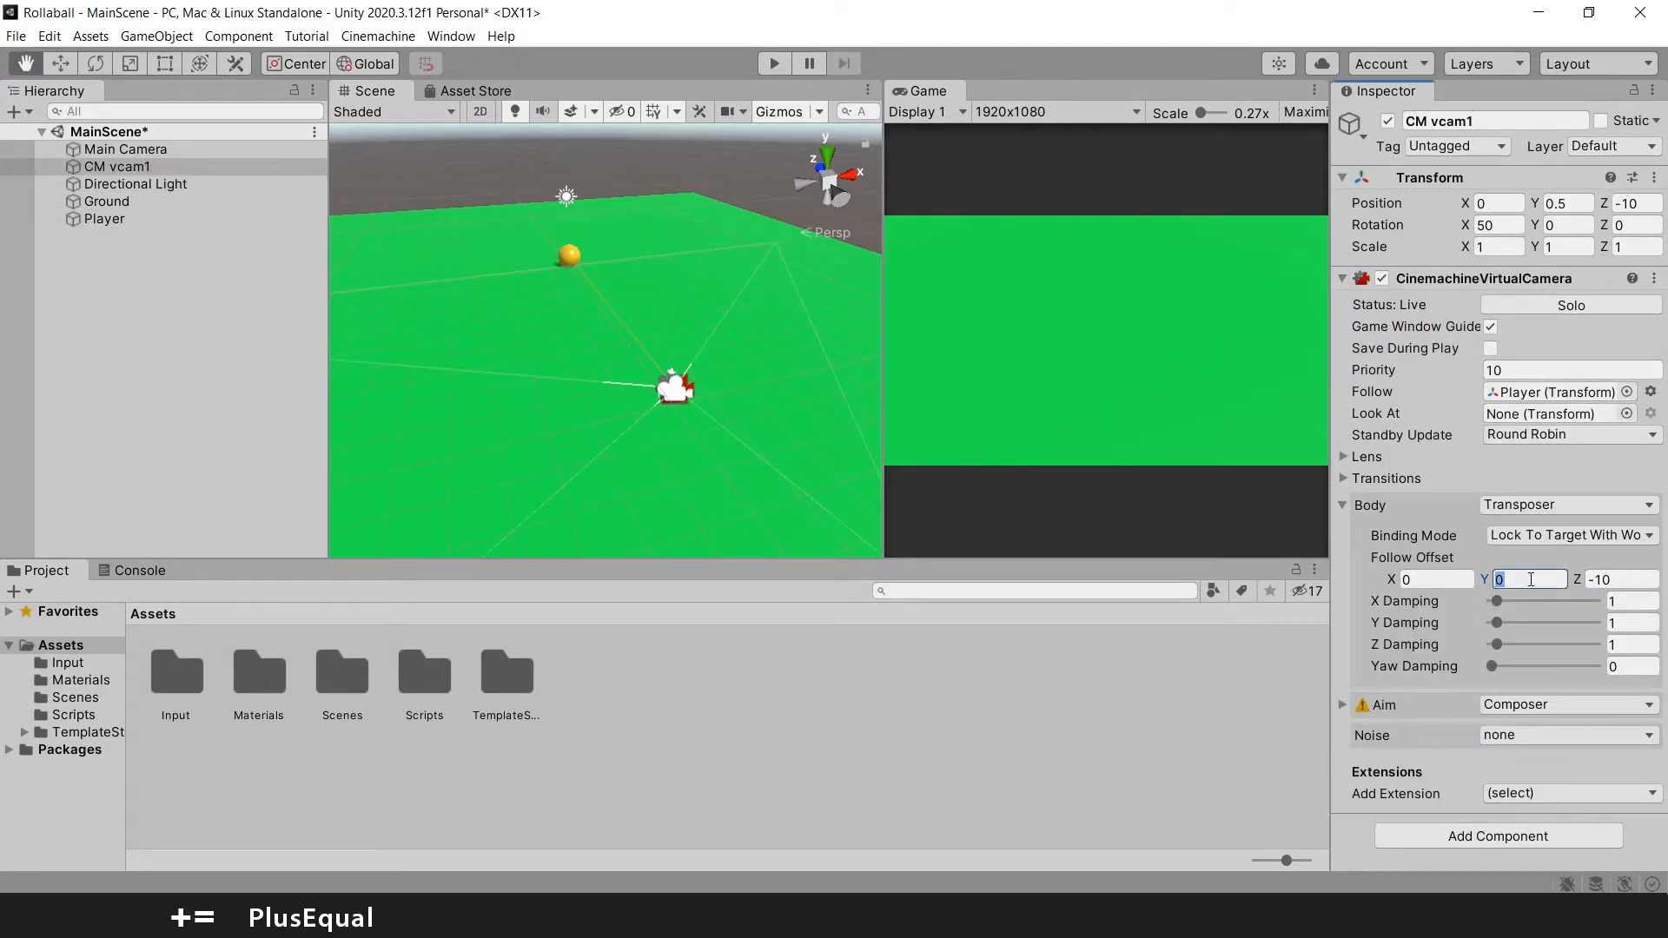
type("11")
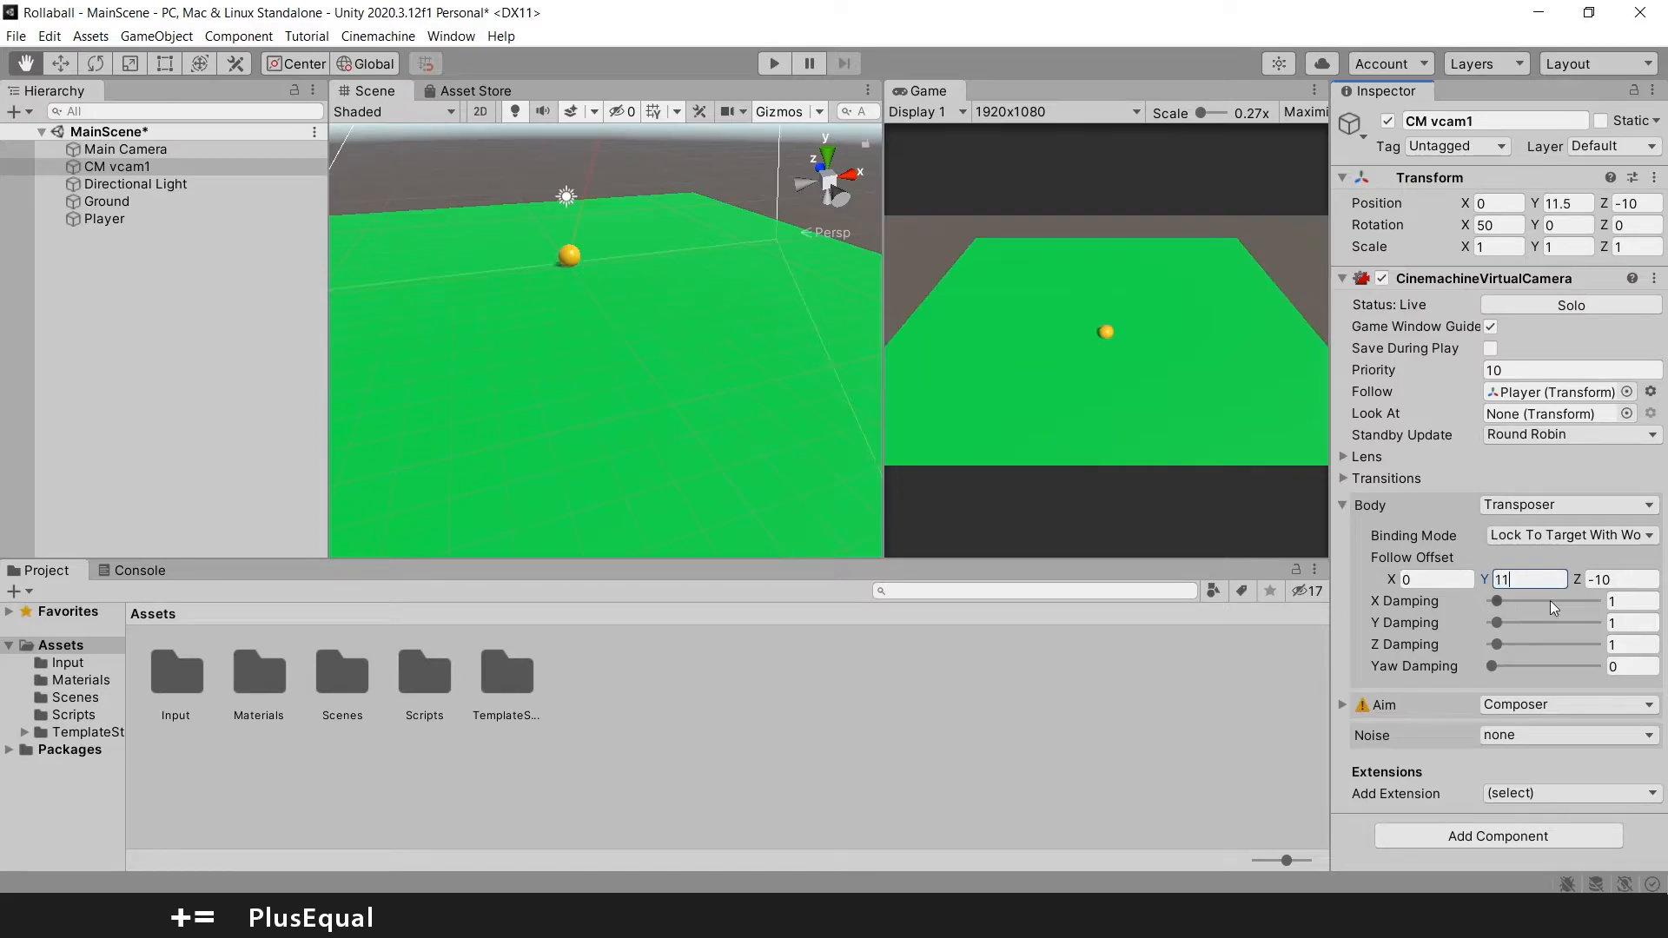
left_click(1629, 584)
type("-8")
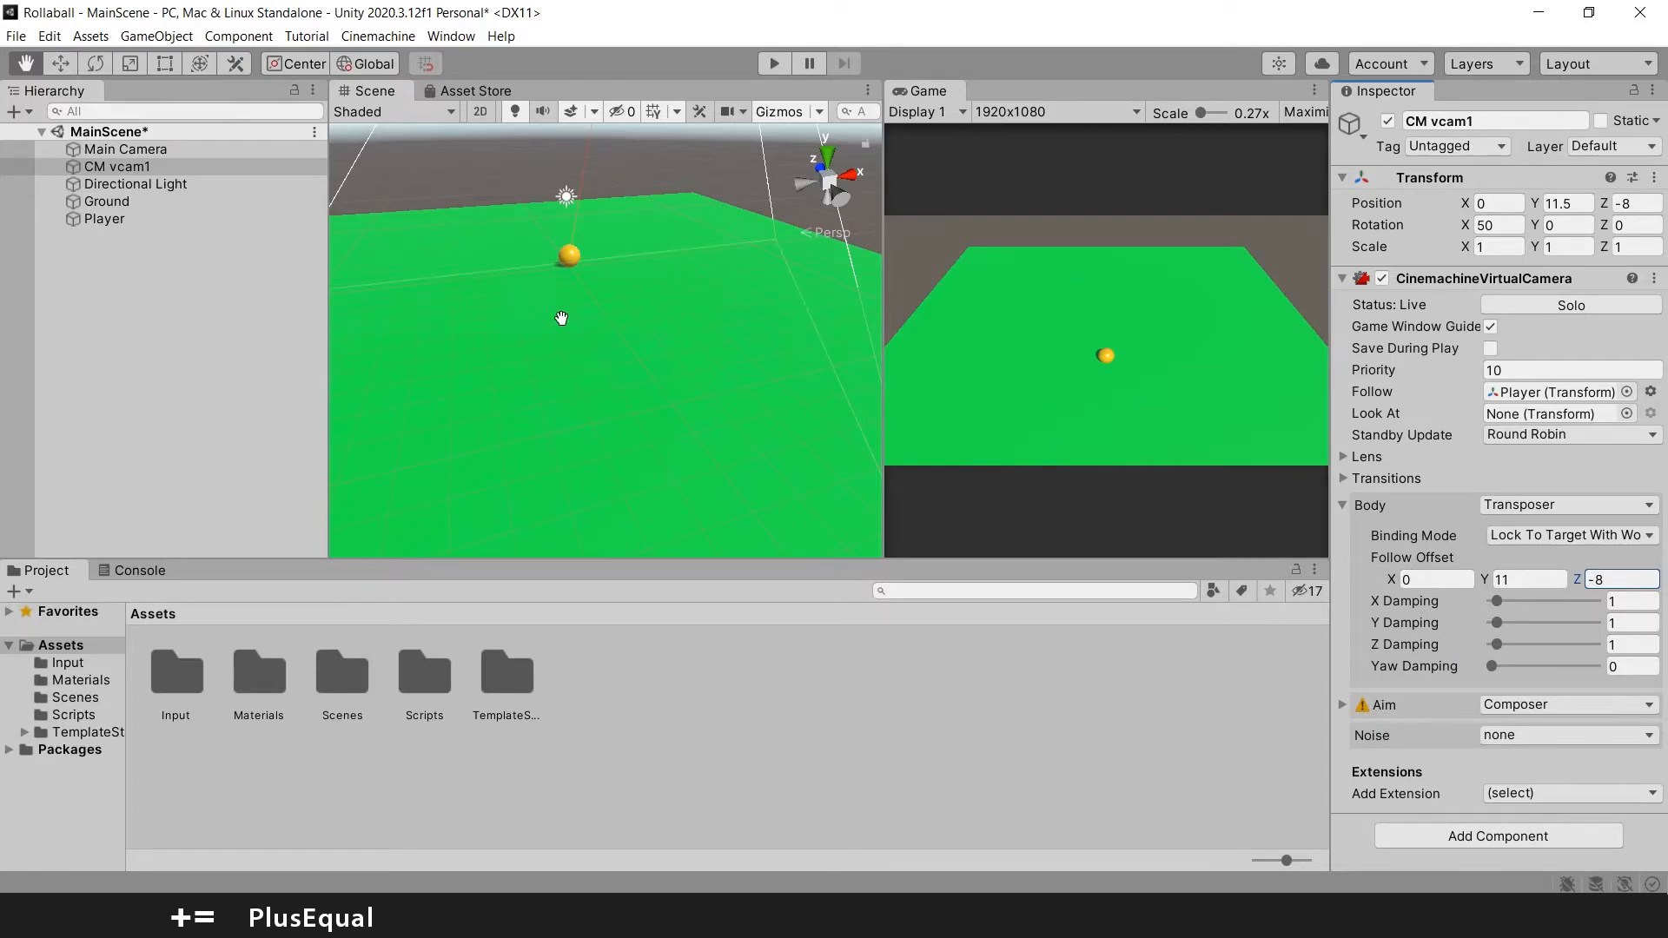
Playtest the scene by rolling the ball to check how the virtual camera follows it, then stop the test
left_click(775, 68)
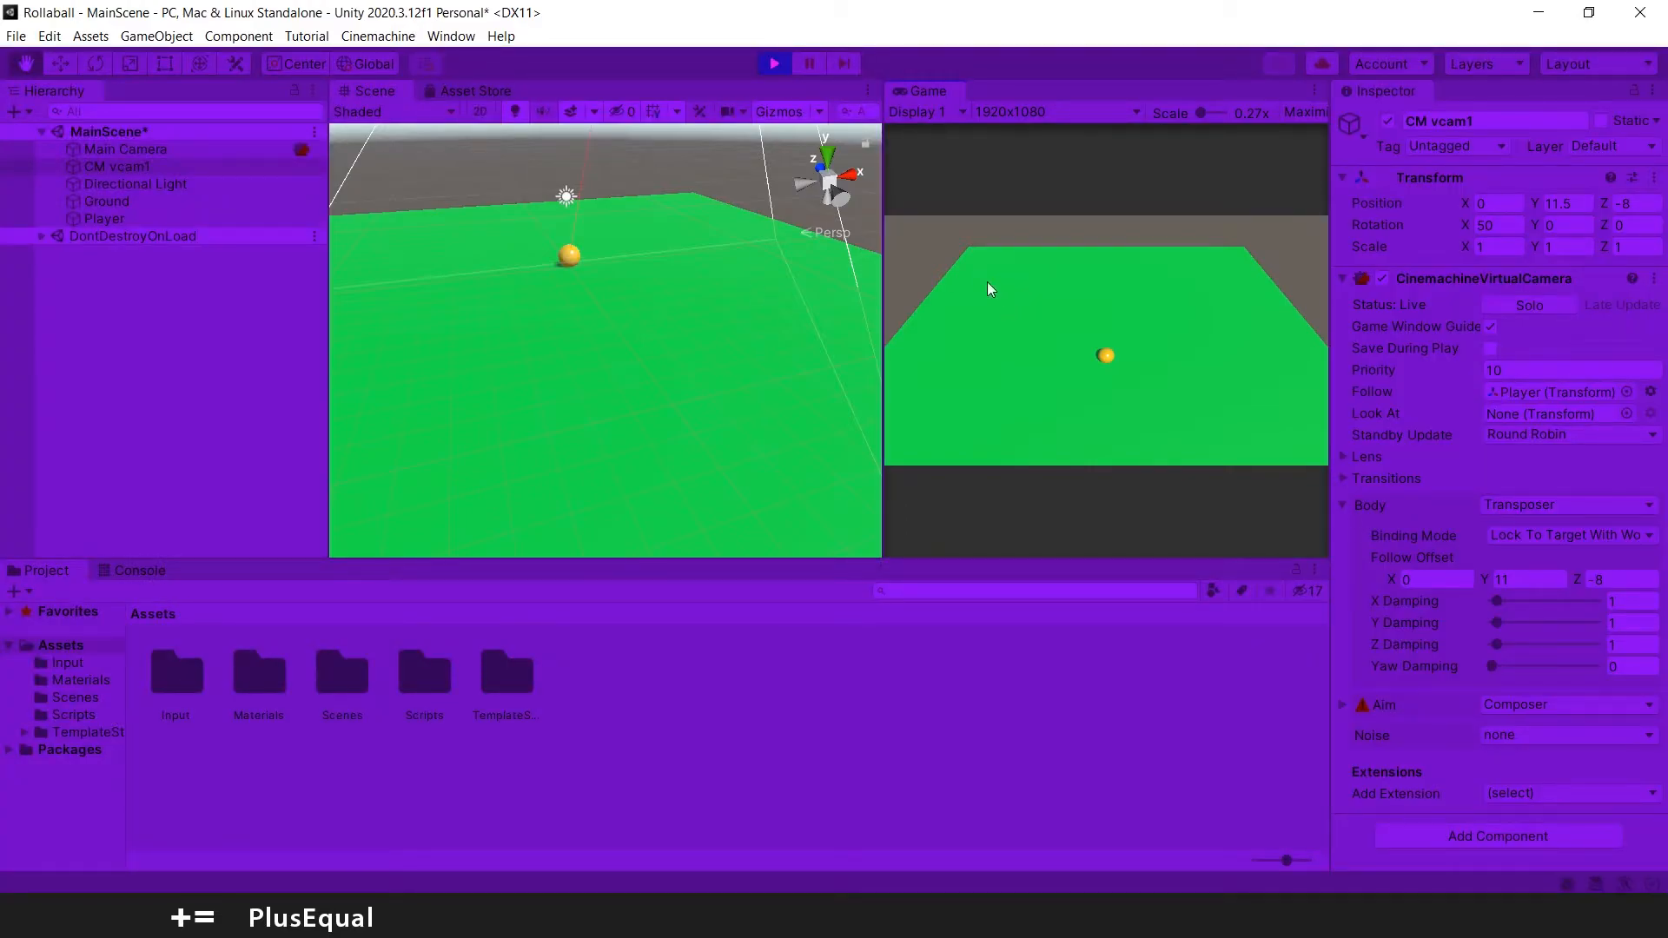
key("a")
key("s")
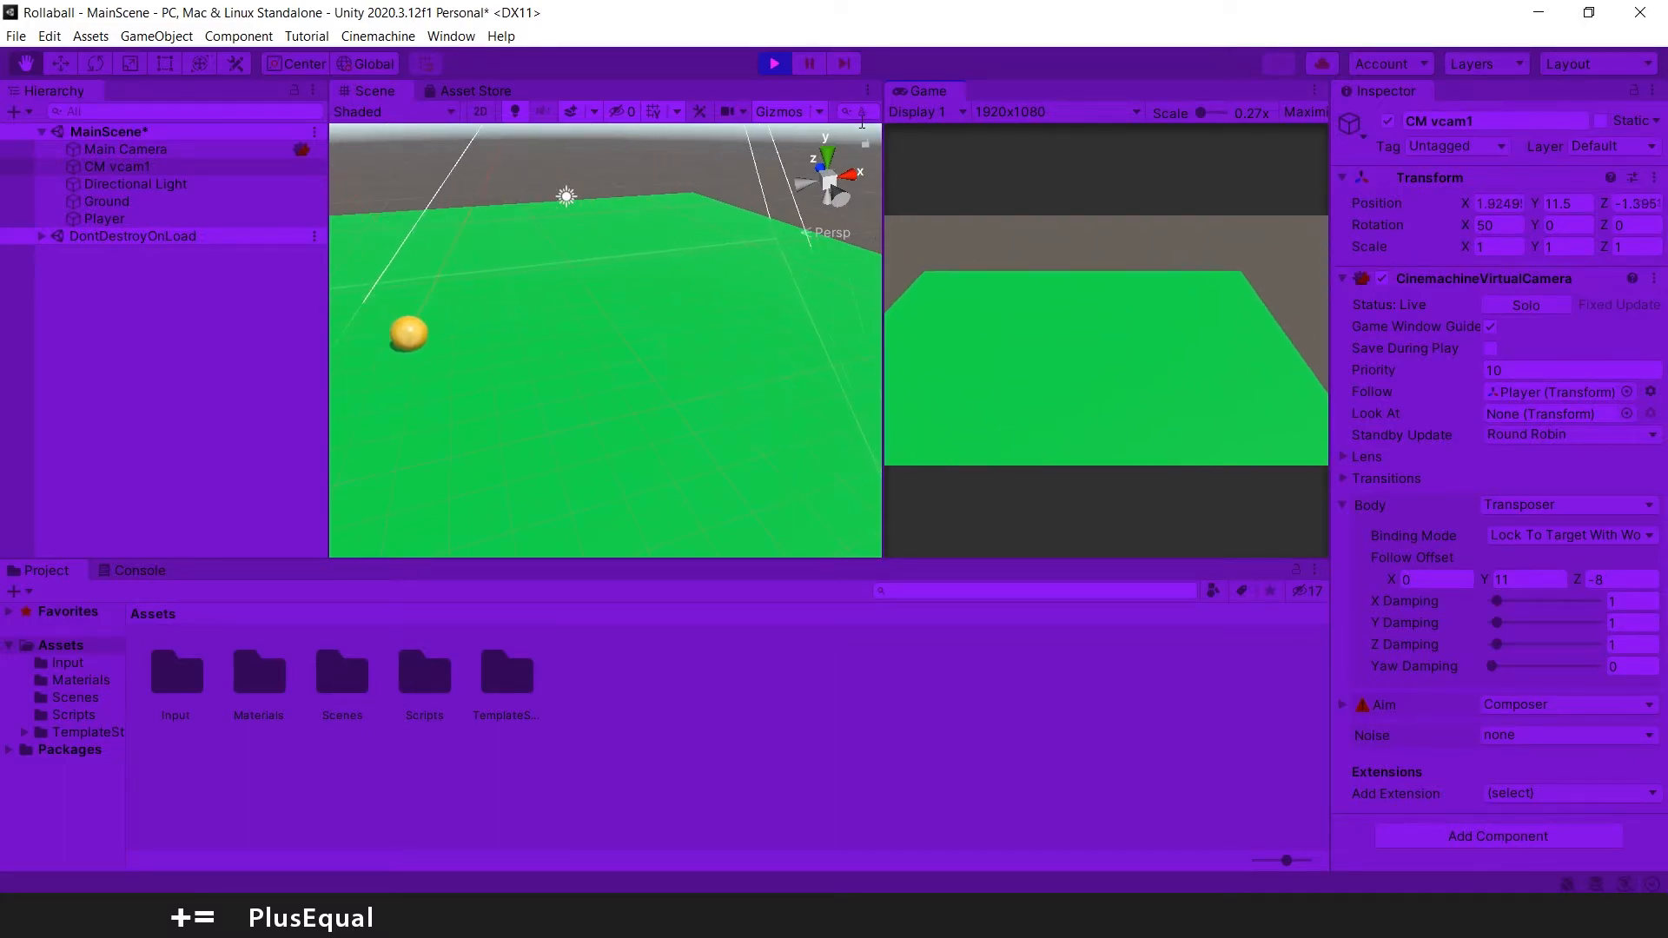
left_click(774, 64)
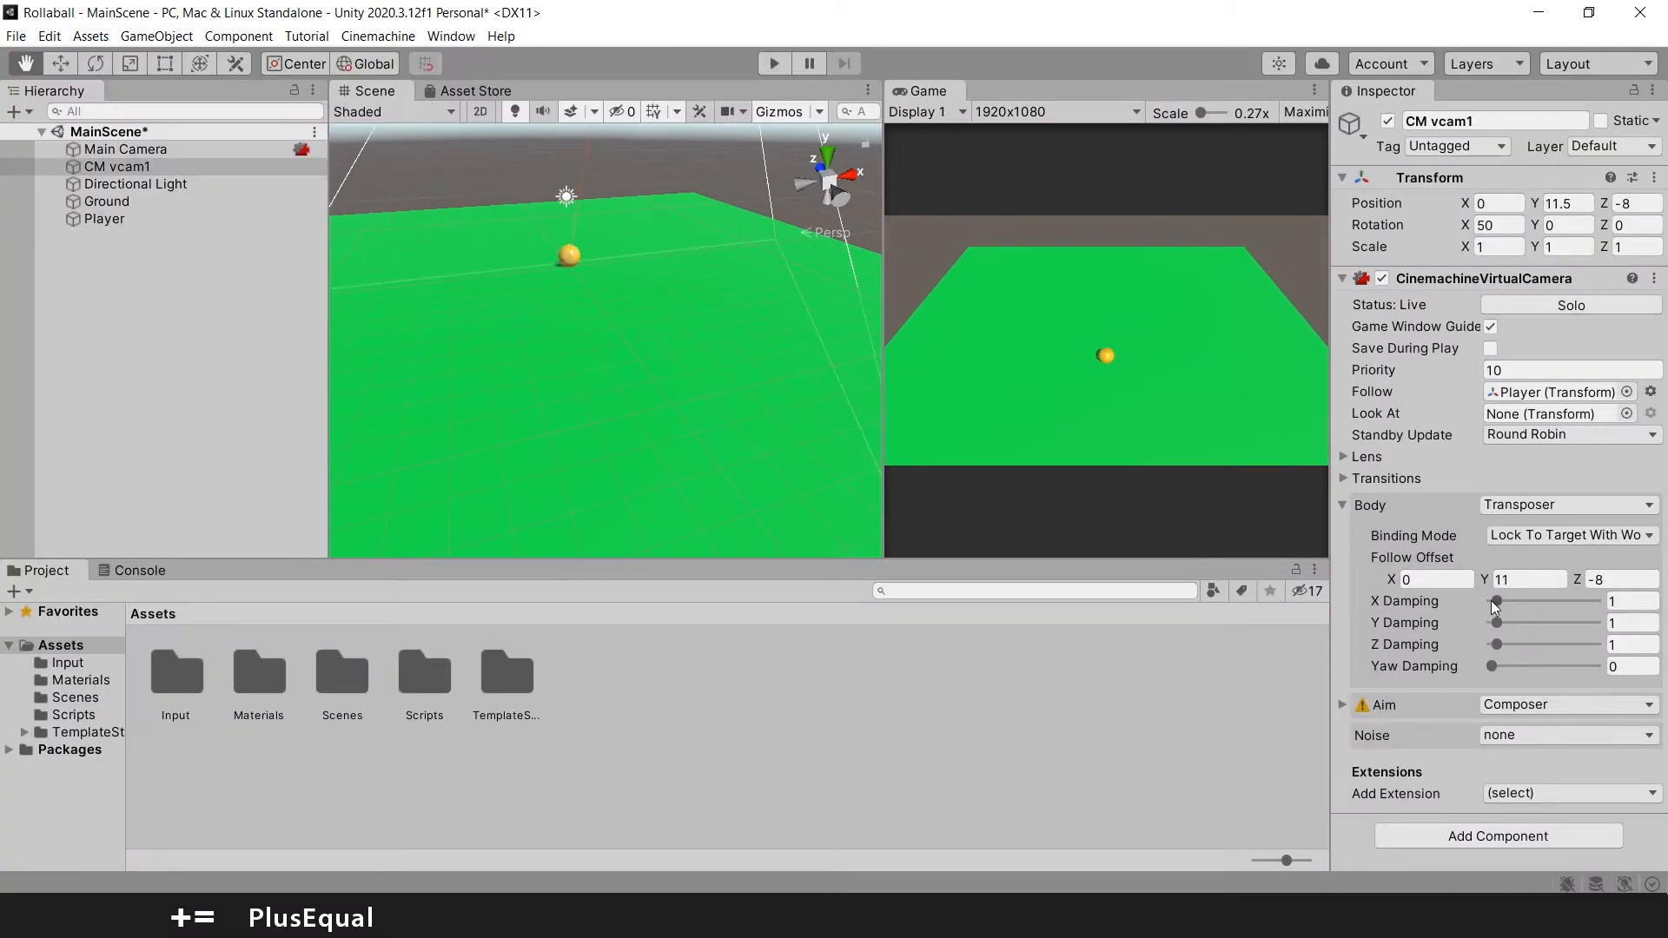
Set the Transposer binding mode of CM vcam1 to Lock To Target On Assign and collapse the Aim settings
left_click(1574, 535)
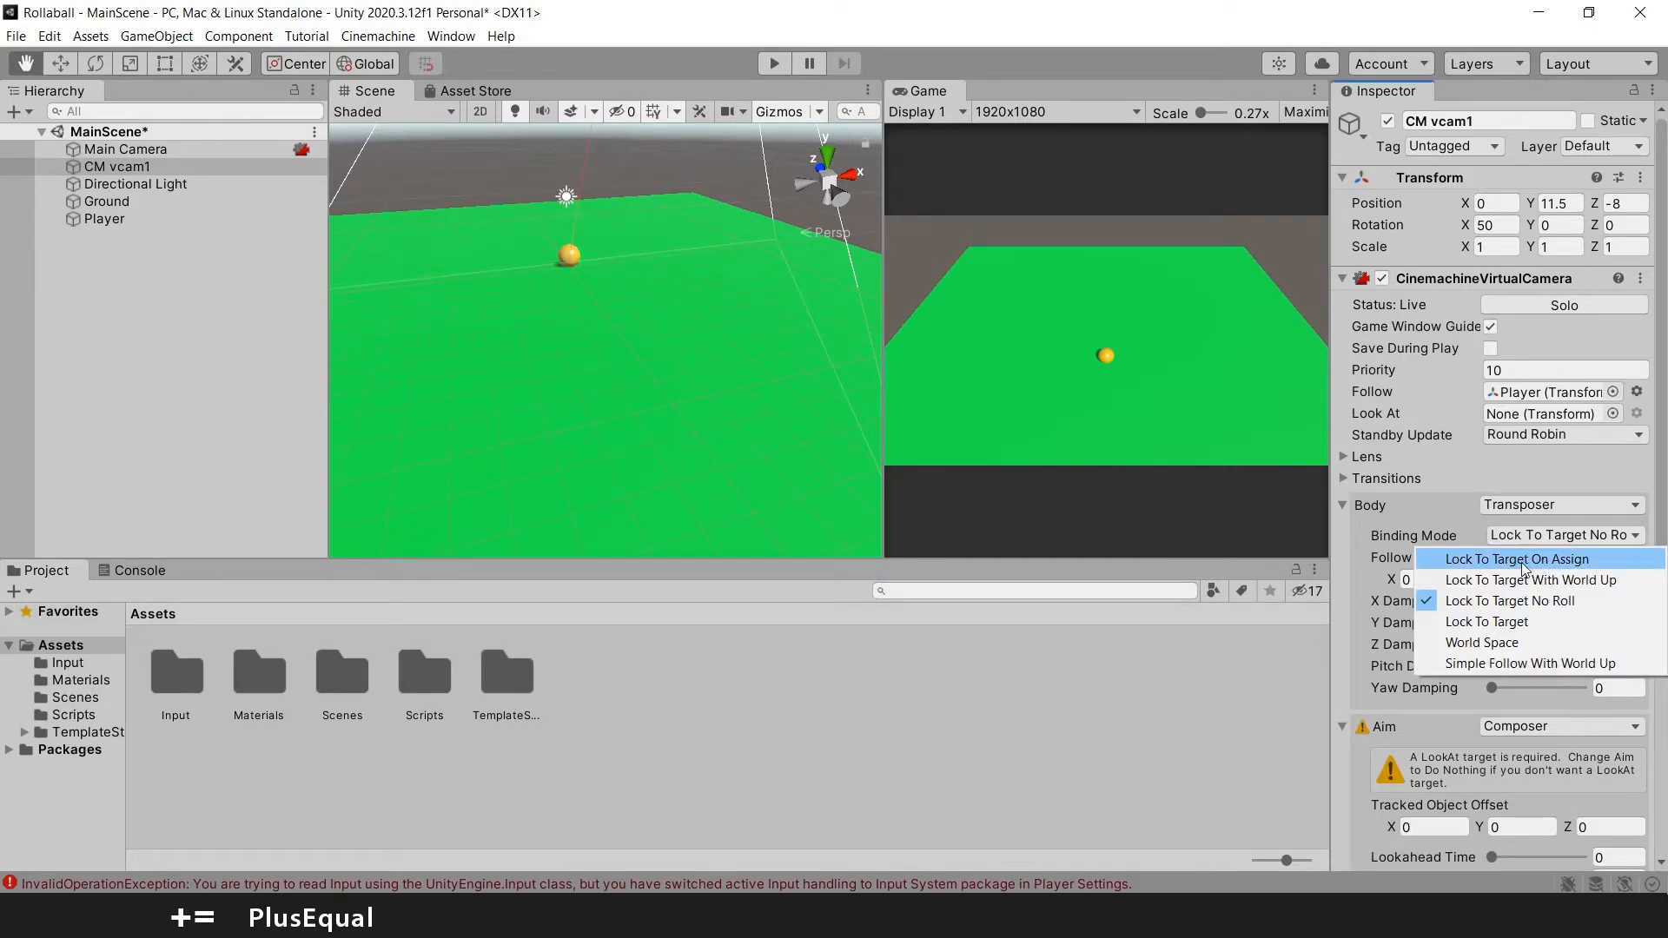
left_click(1523, 560)
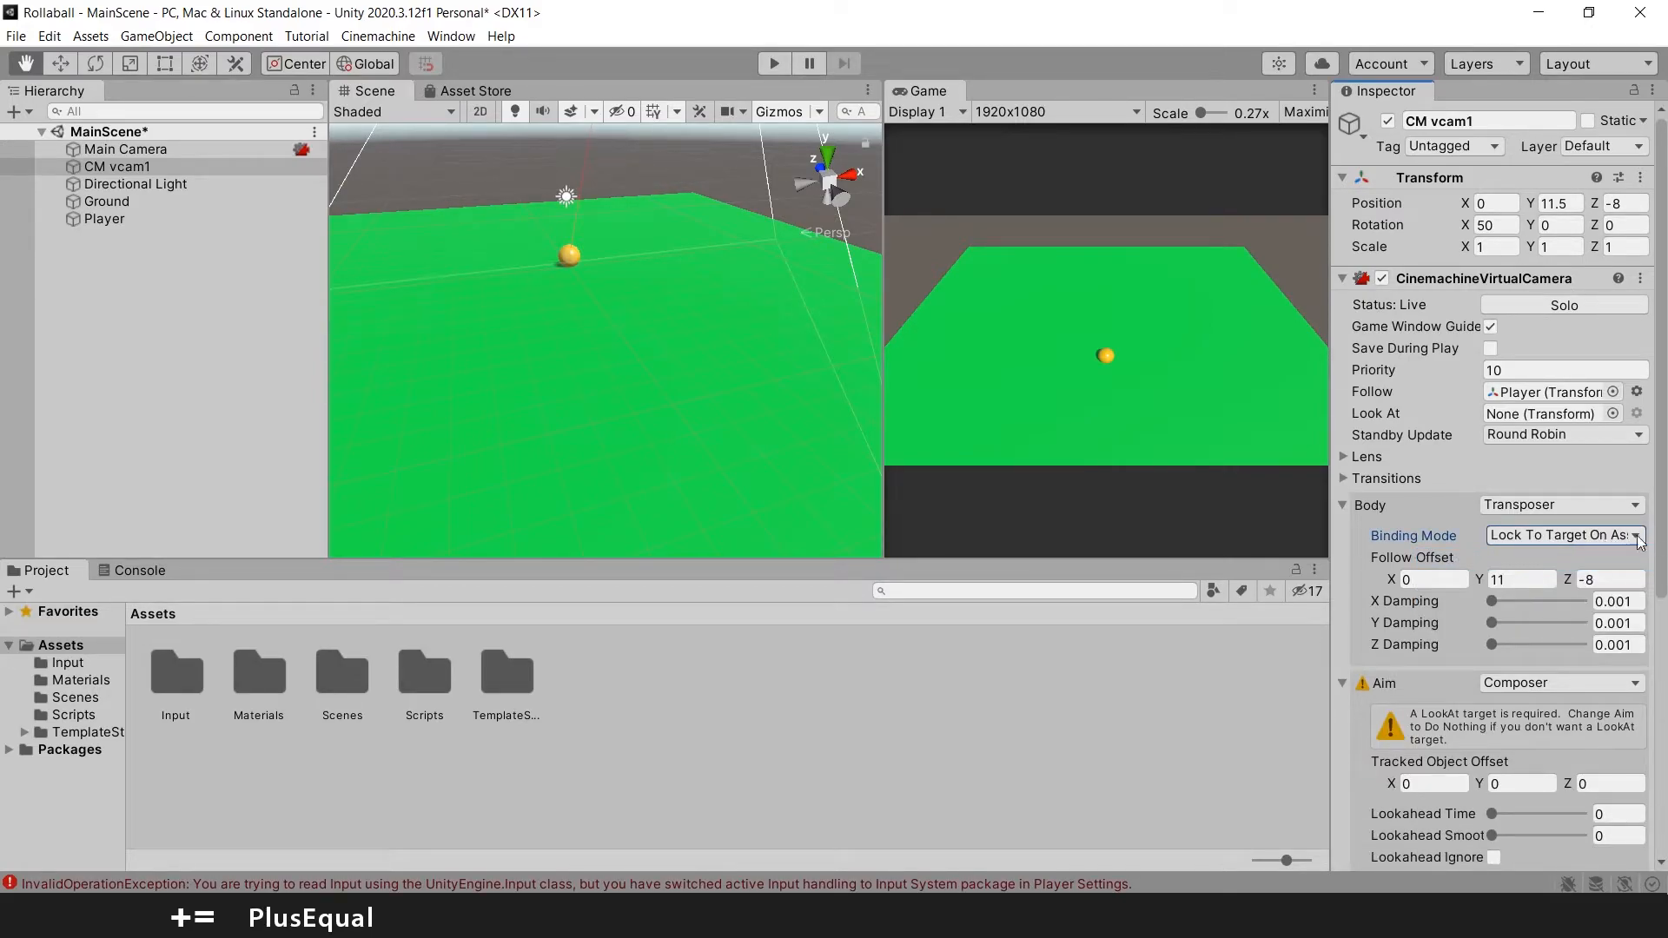
left_click(1342, 684)
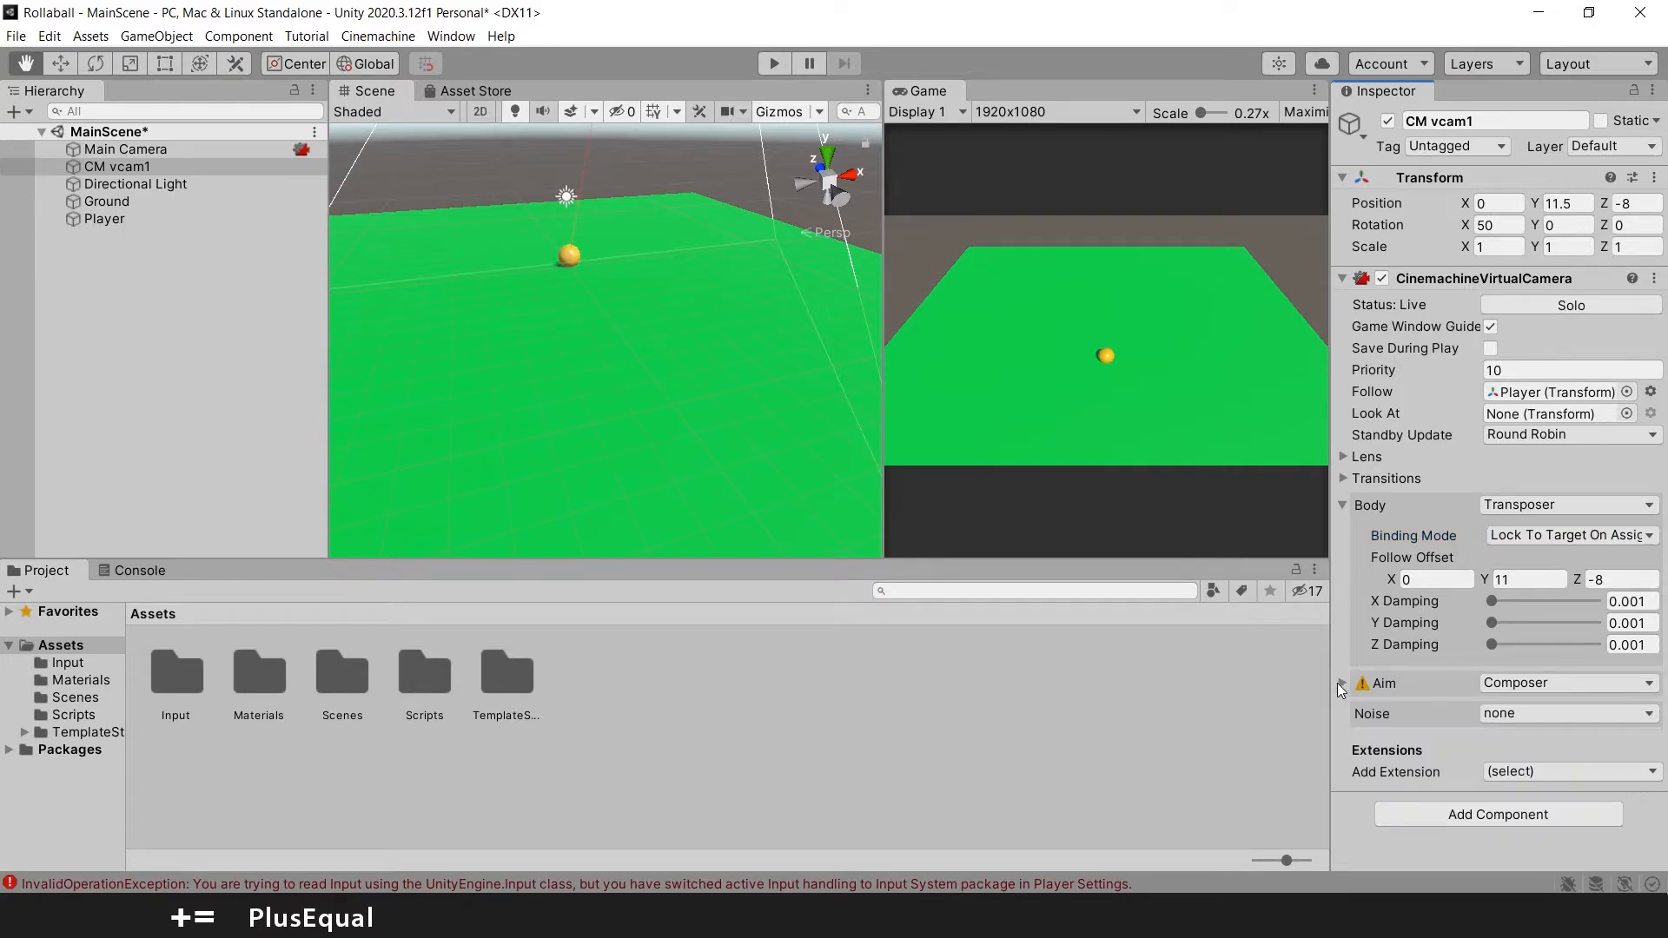
Set the X, Y and Z damping of CM vcam1's Transposer to 0.2 each
left_click(1647, 600)
type("0.2")
left_click(1648, 622)
type("0.2")
left_click(1651, 643)
type("0.2")
key("Return")
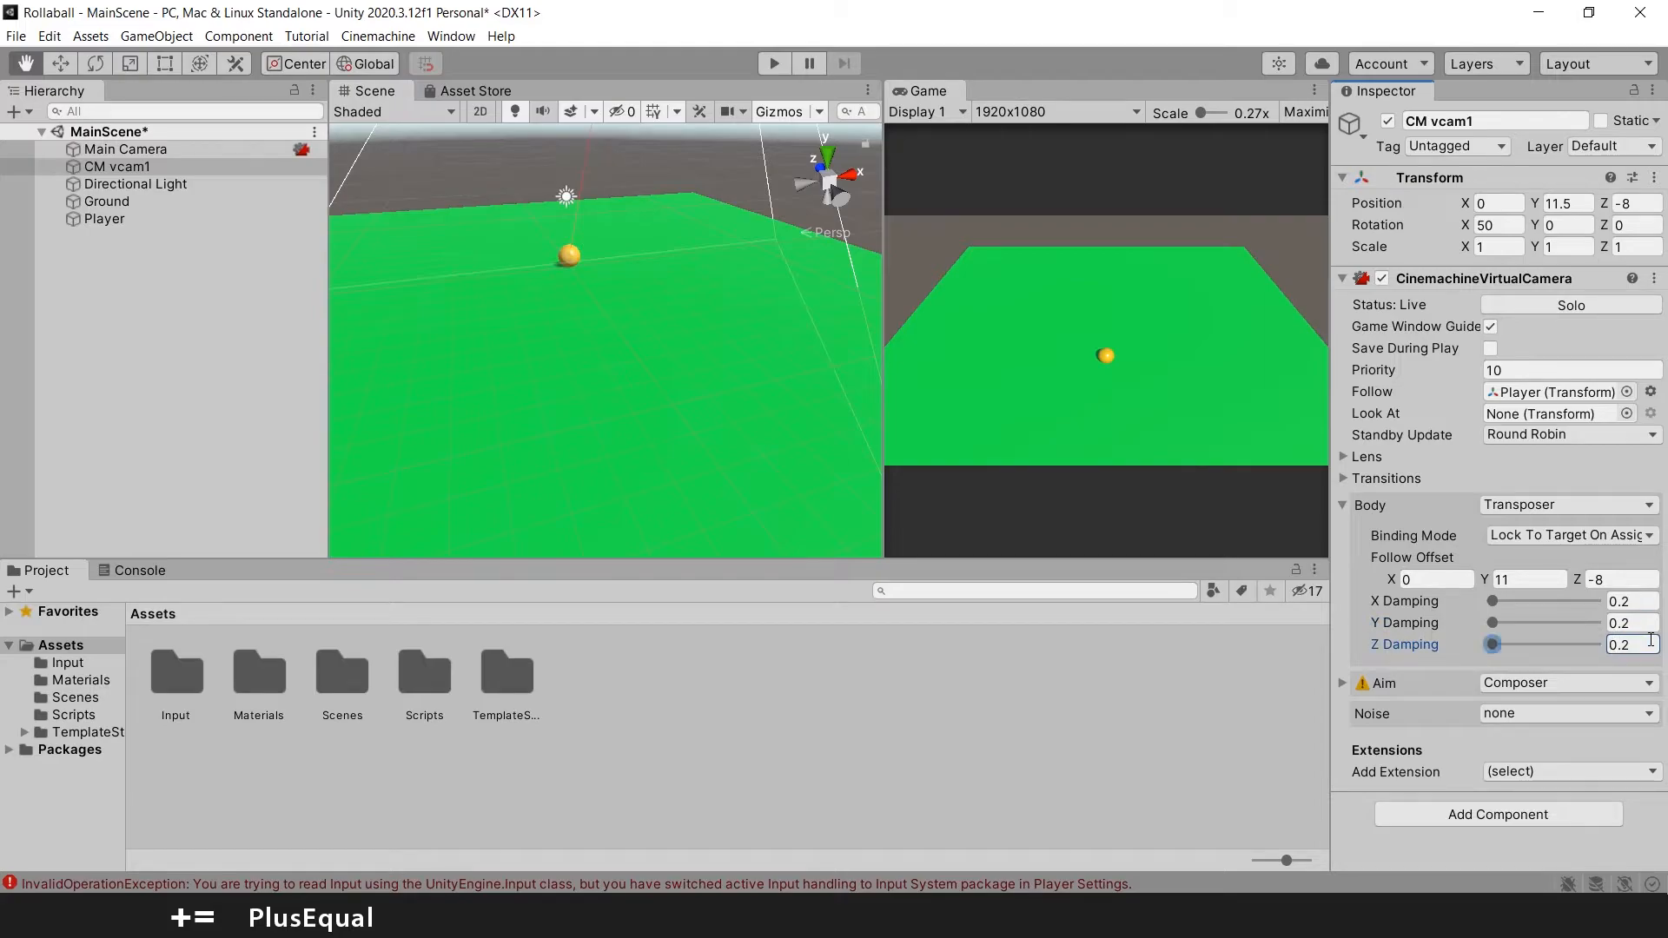
Playtest the camera follow with the new damping by rolling the ball in several directions, then stop the test
left_click(773, 63)
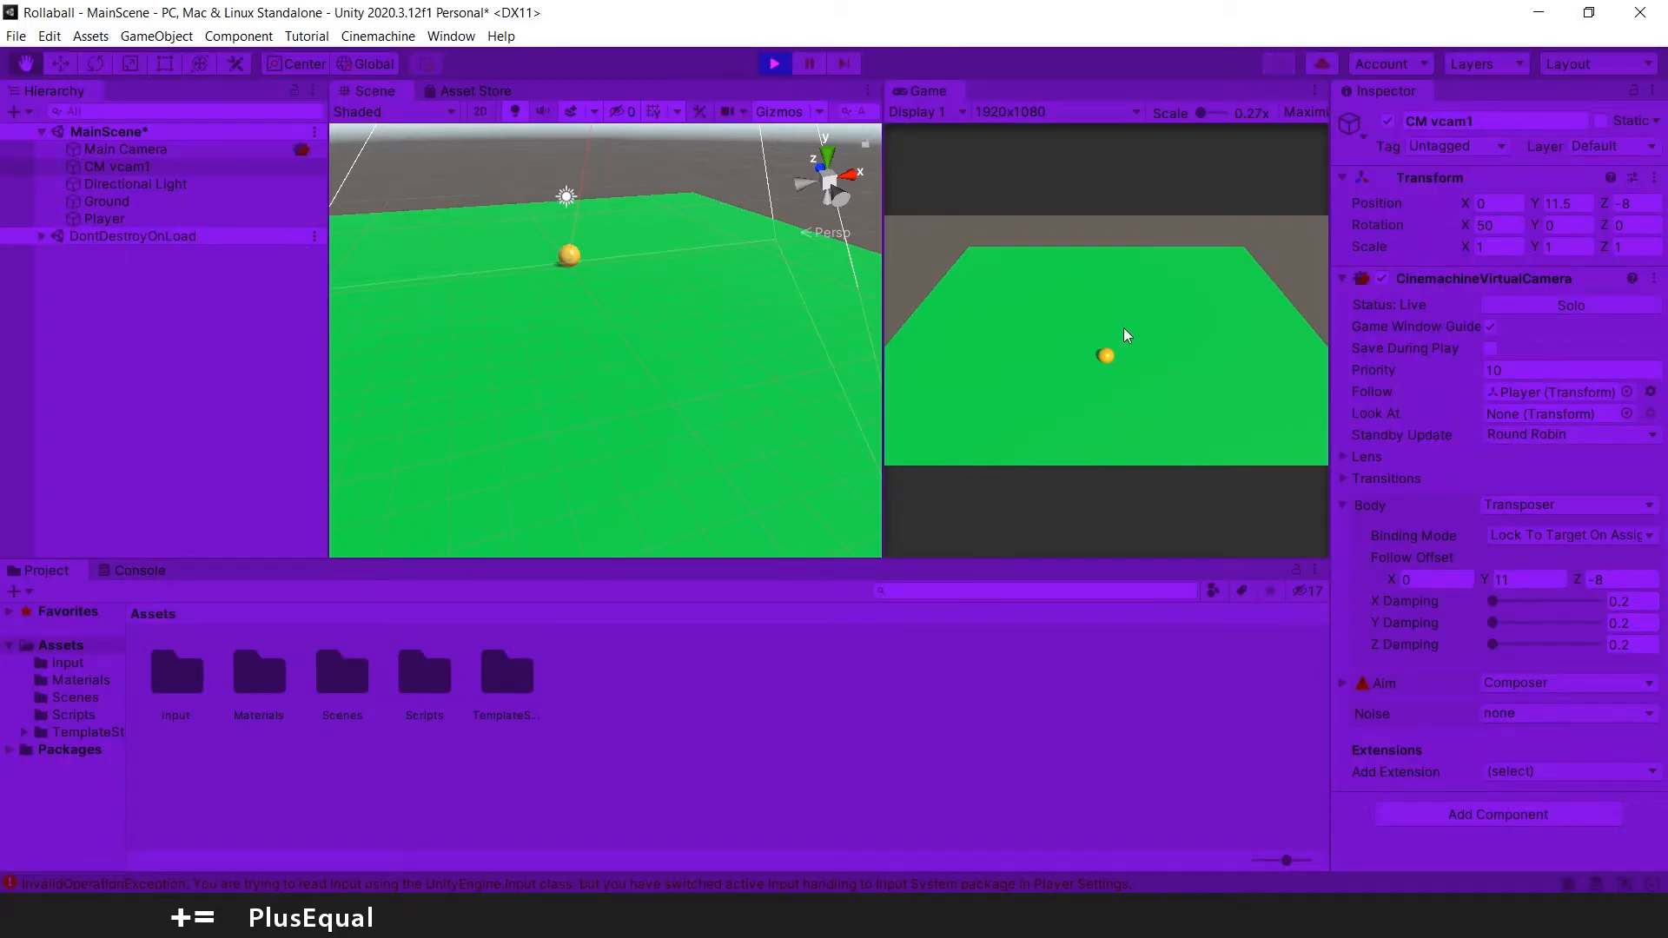
key("w")
key("a")
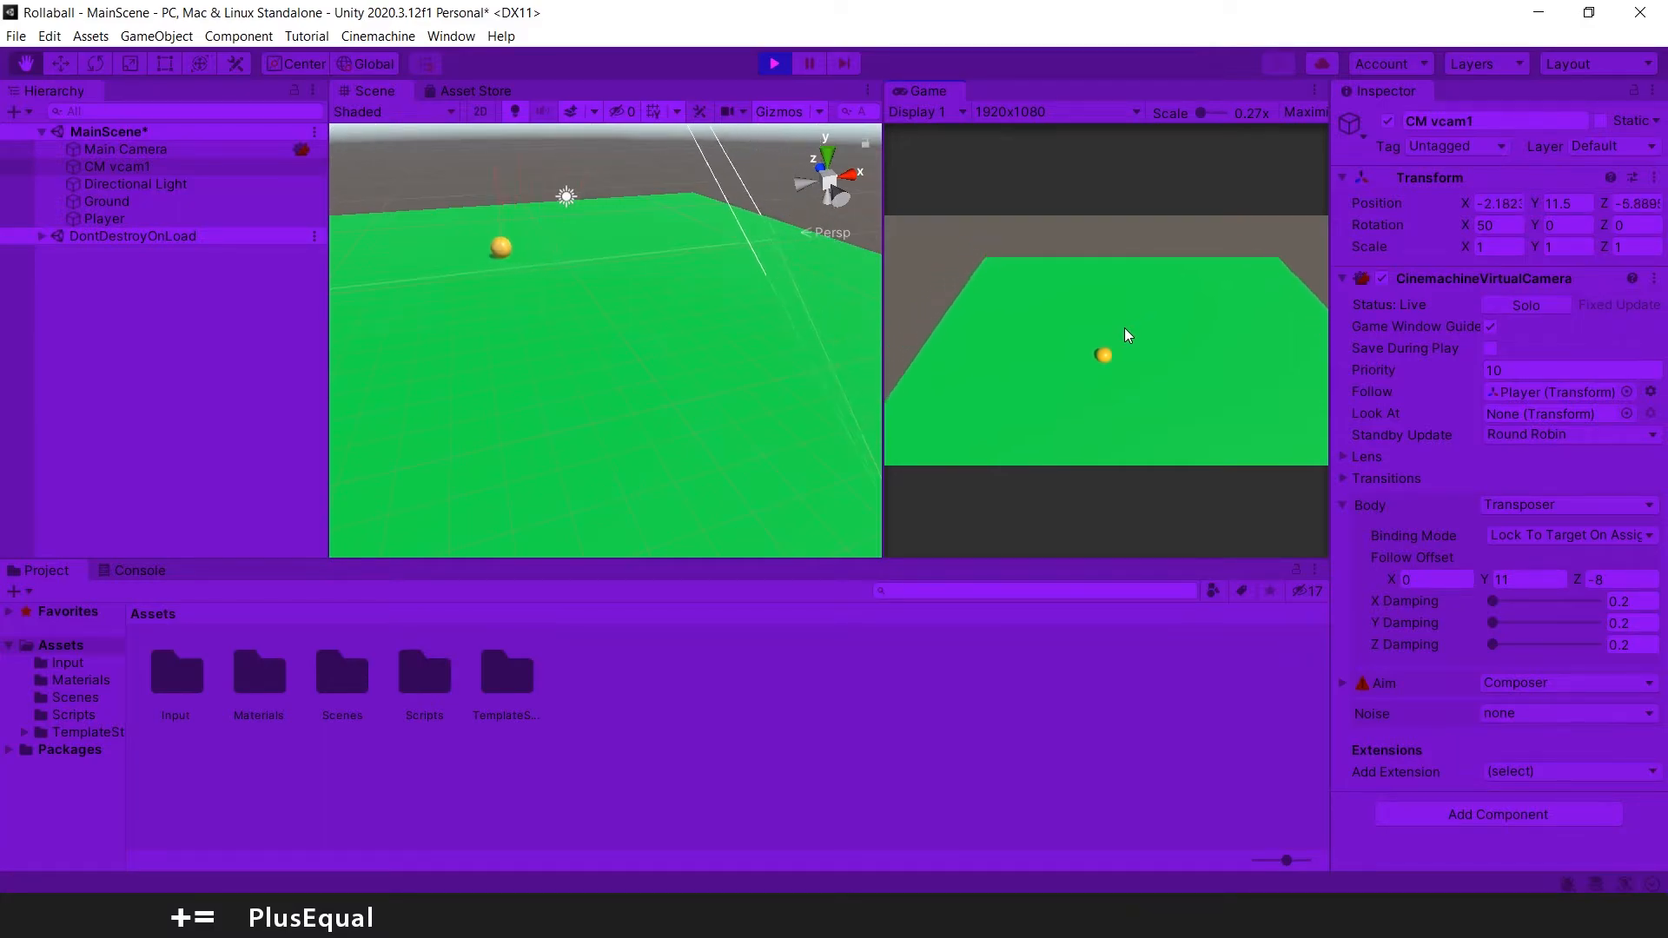
key("s")
key("d")
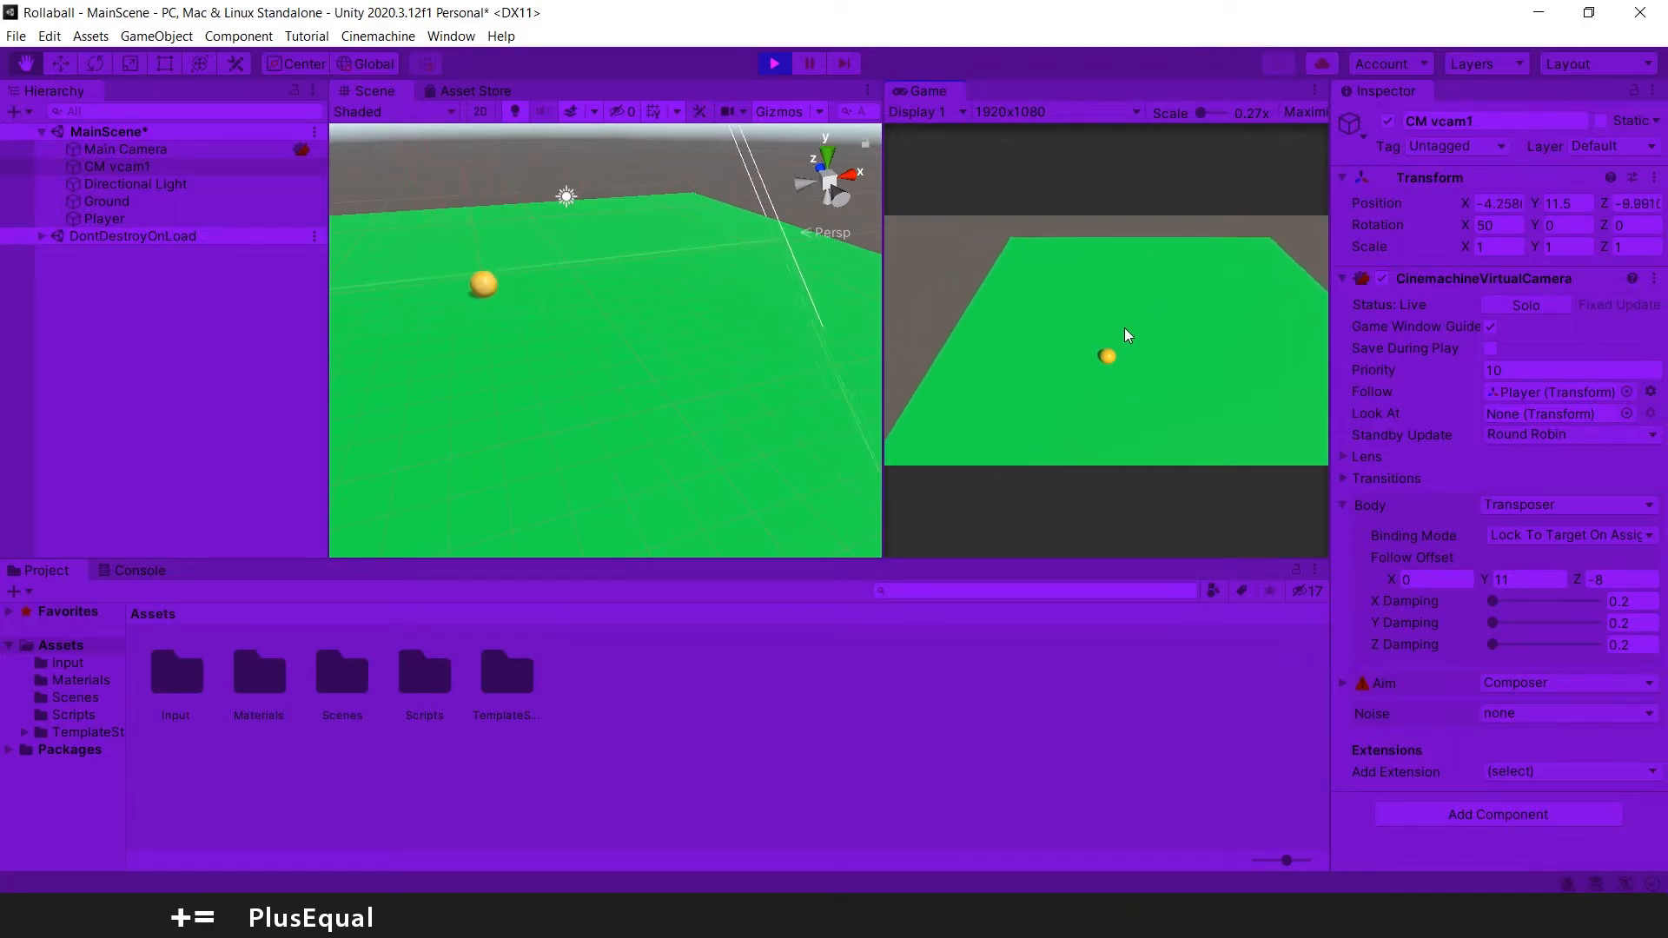
key("s")
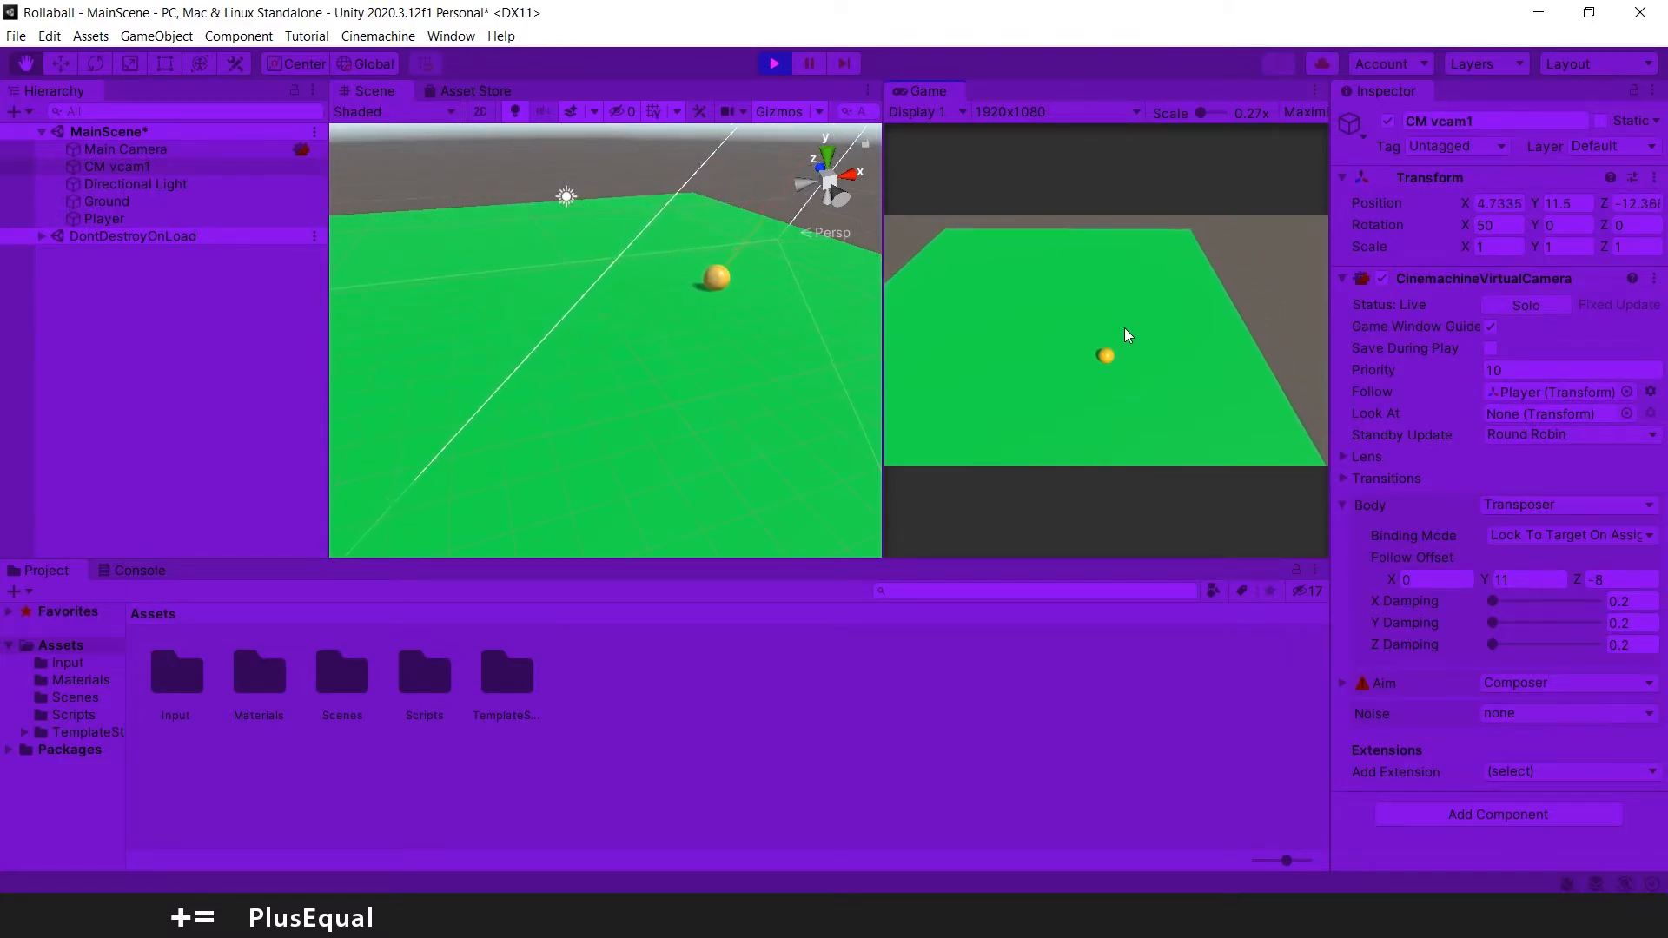
left_click(781, 65)
Add a 3D cube to MainScene and reset its transform
left_click(219, 368)
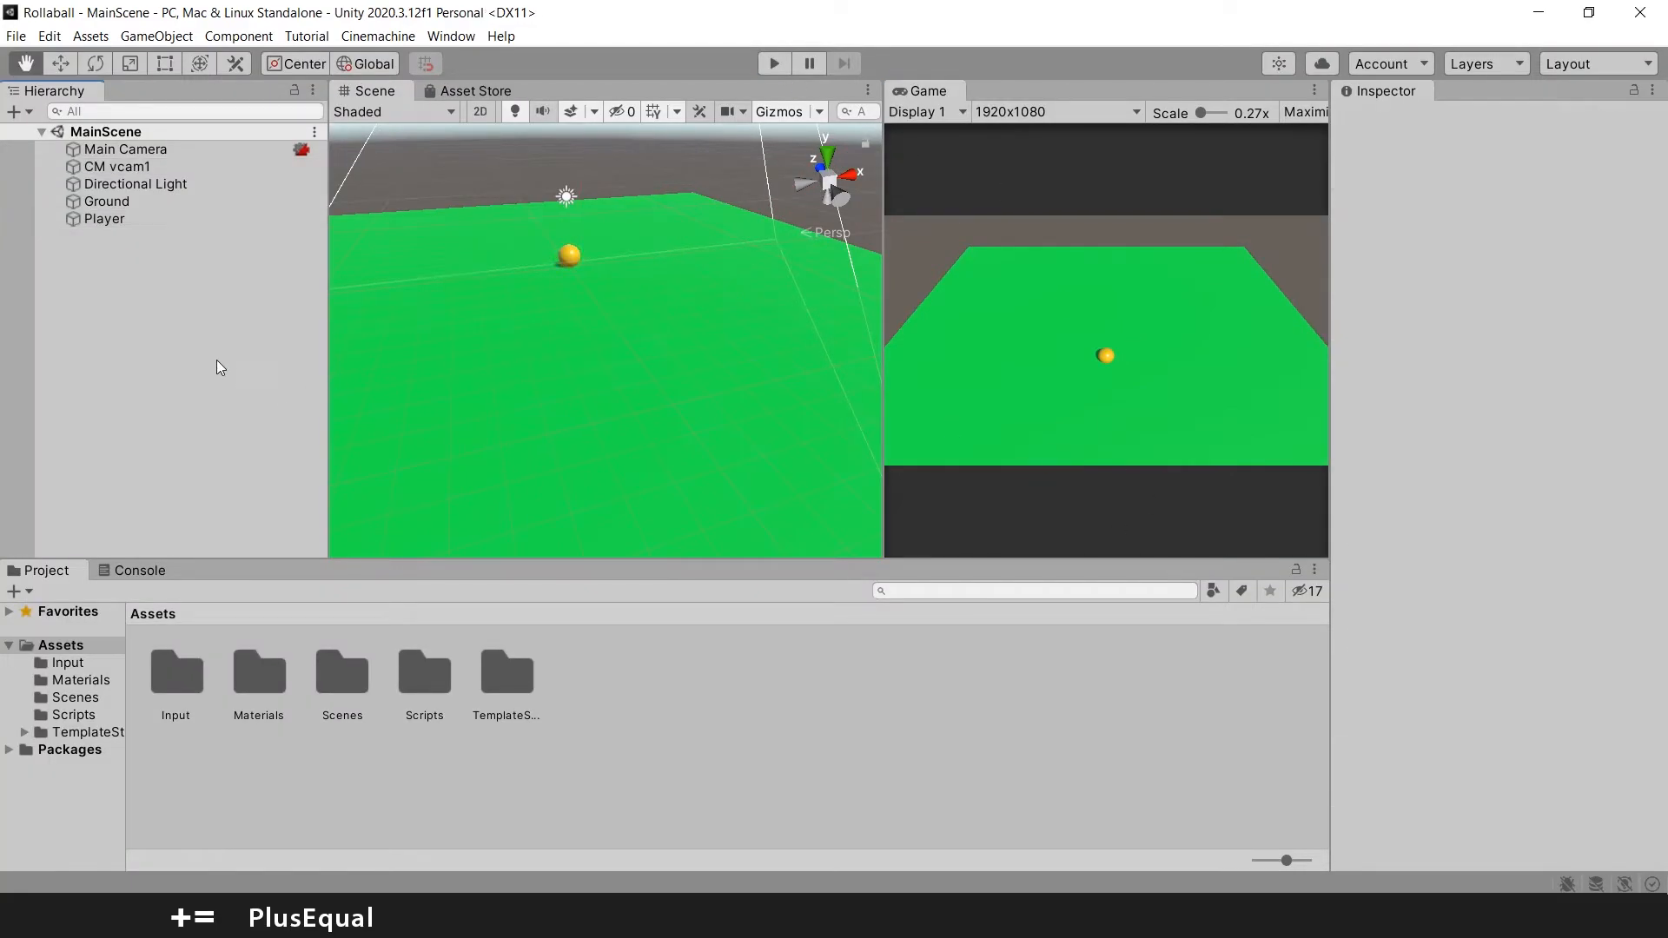
right_click(147, 291)
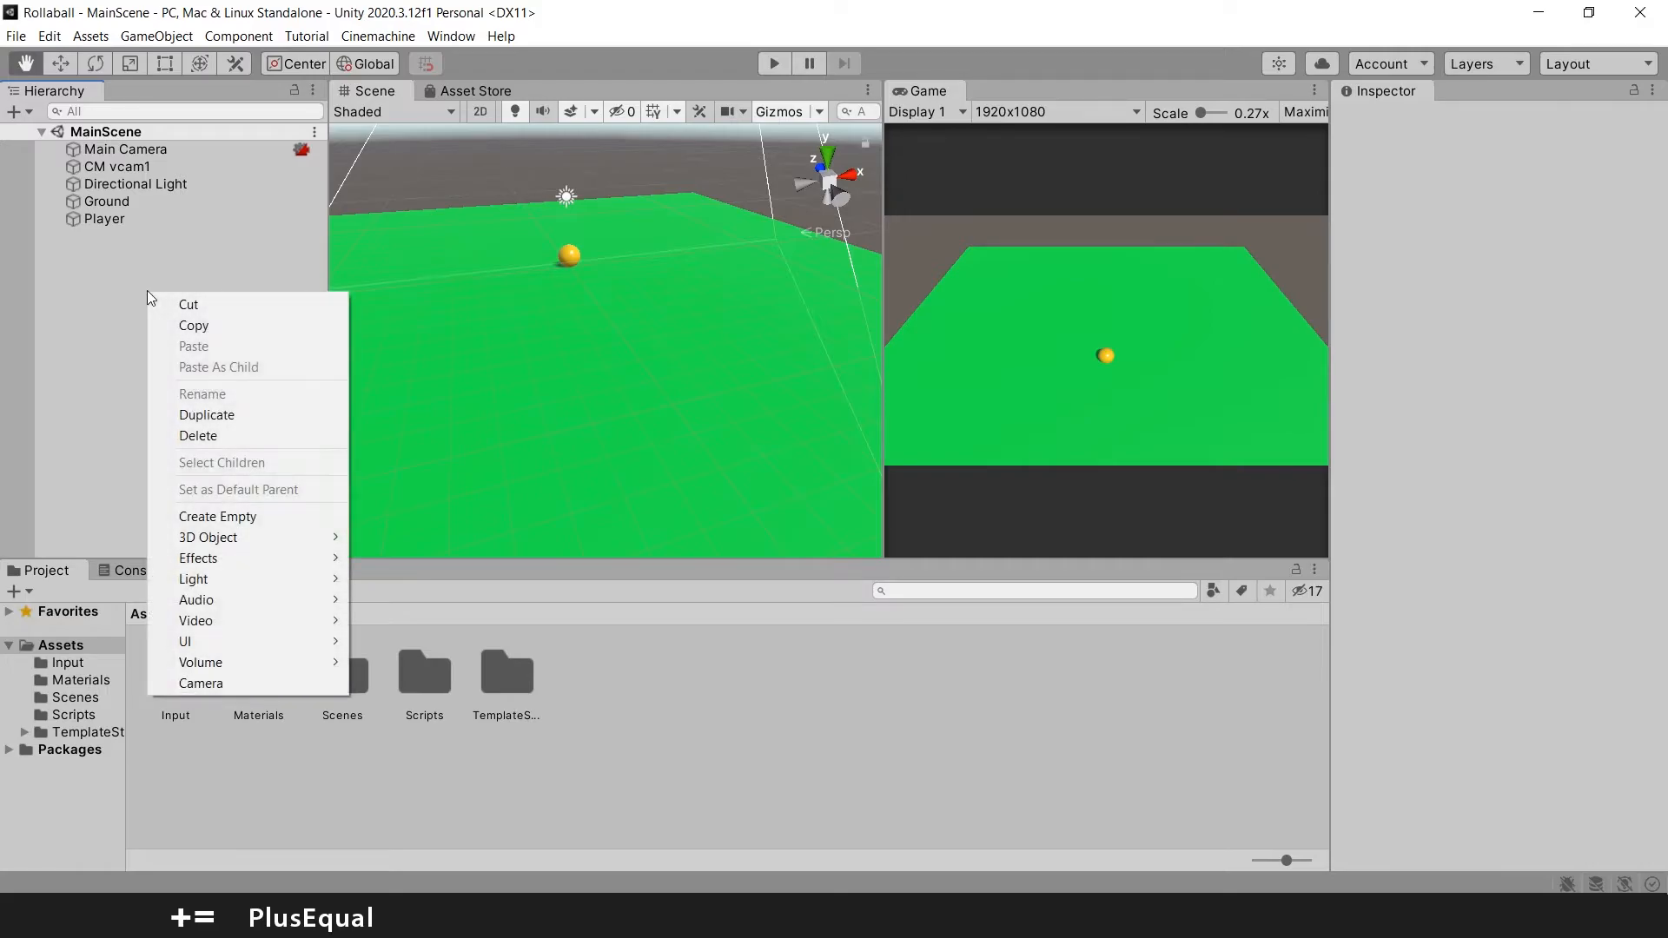
mouse_move(315, 539)
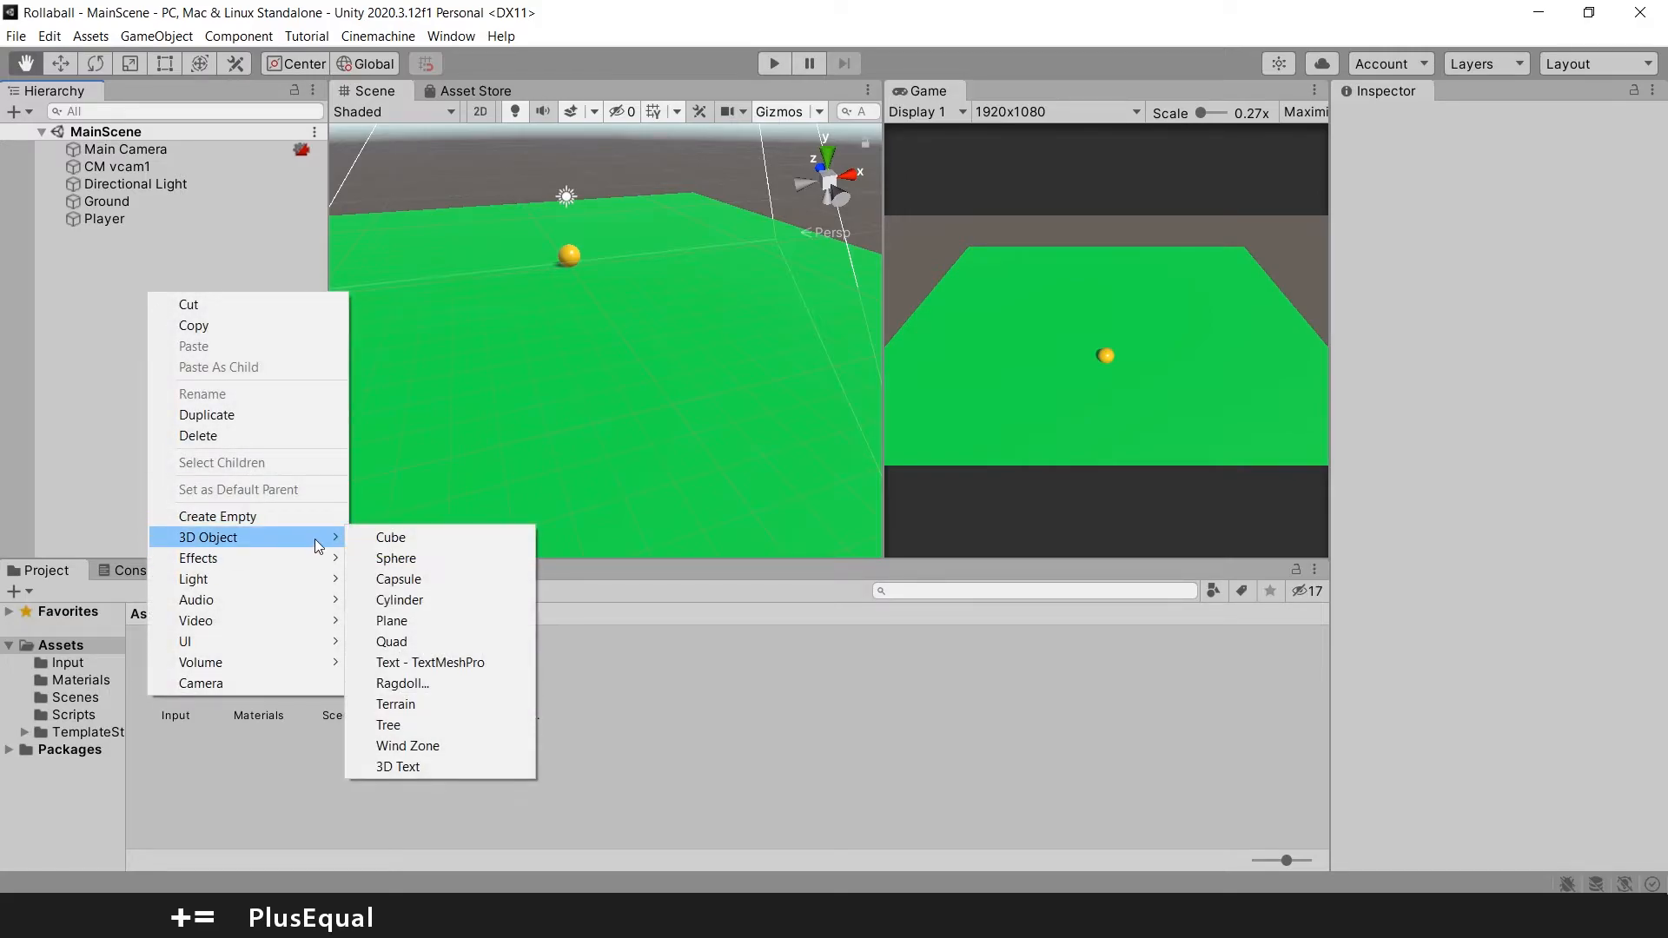
left_click(415, 540)
right_click_drag(566, 391, 994, 398)
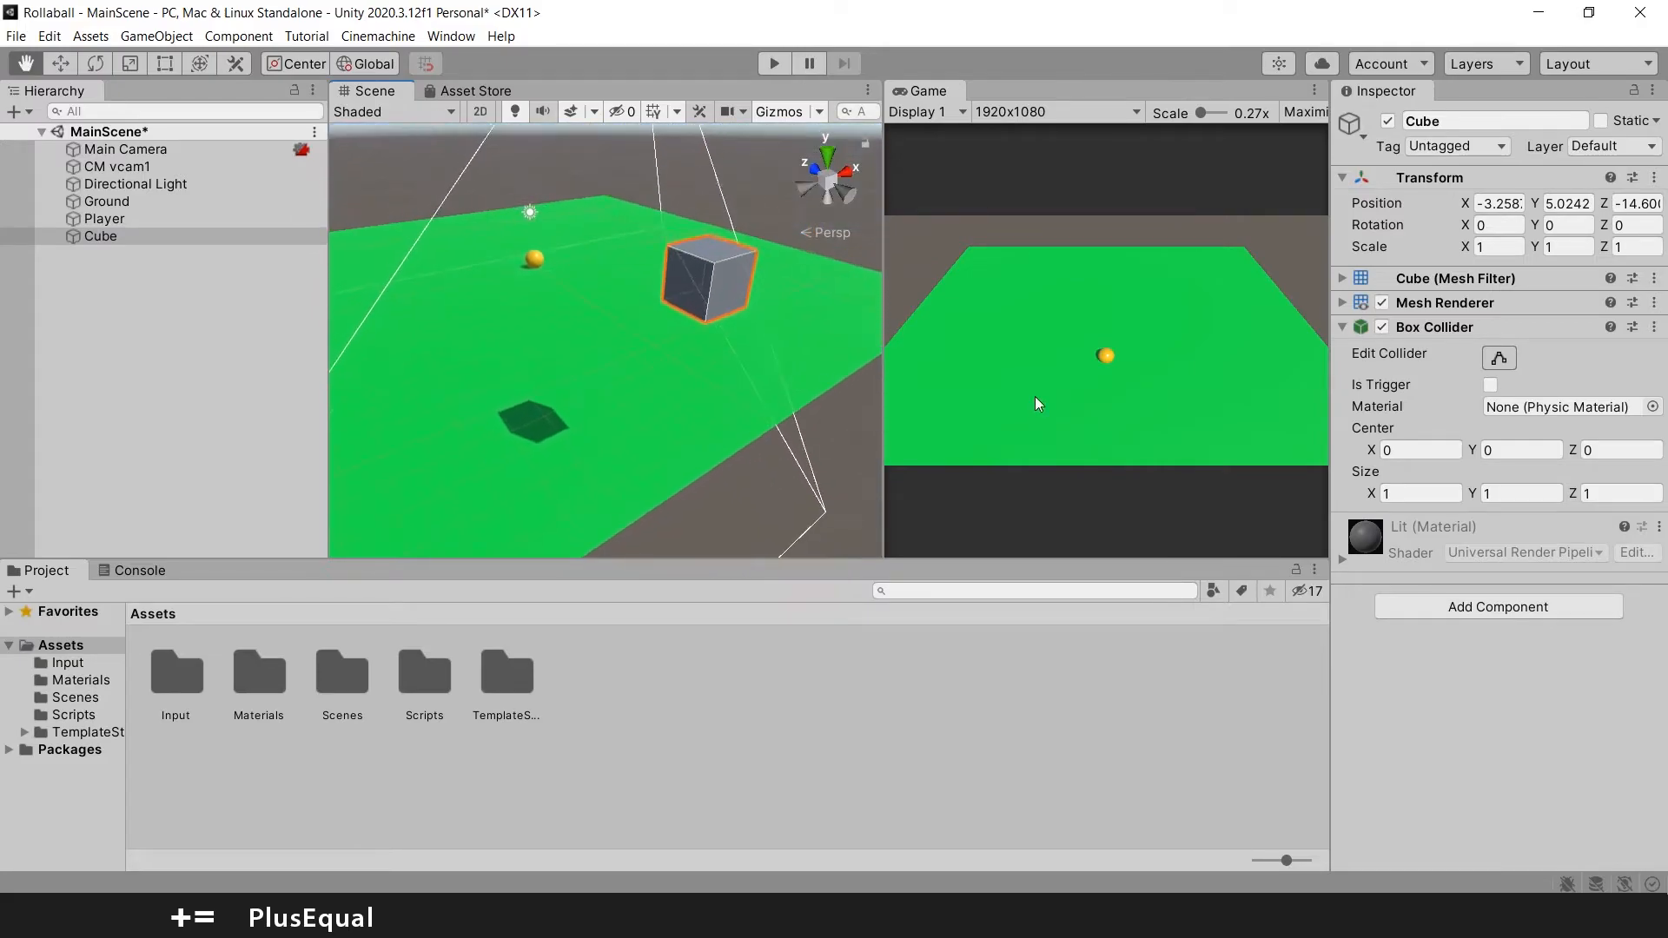
left_click(1656, 179)
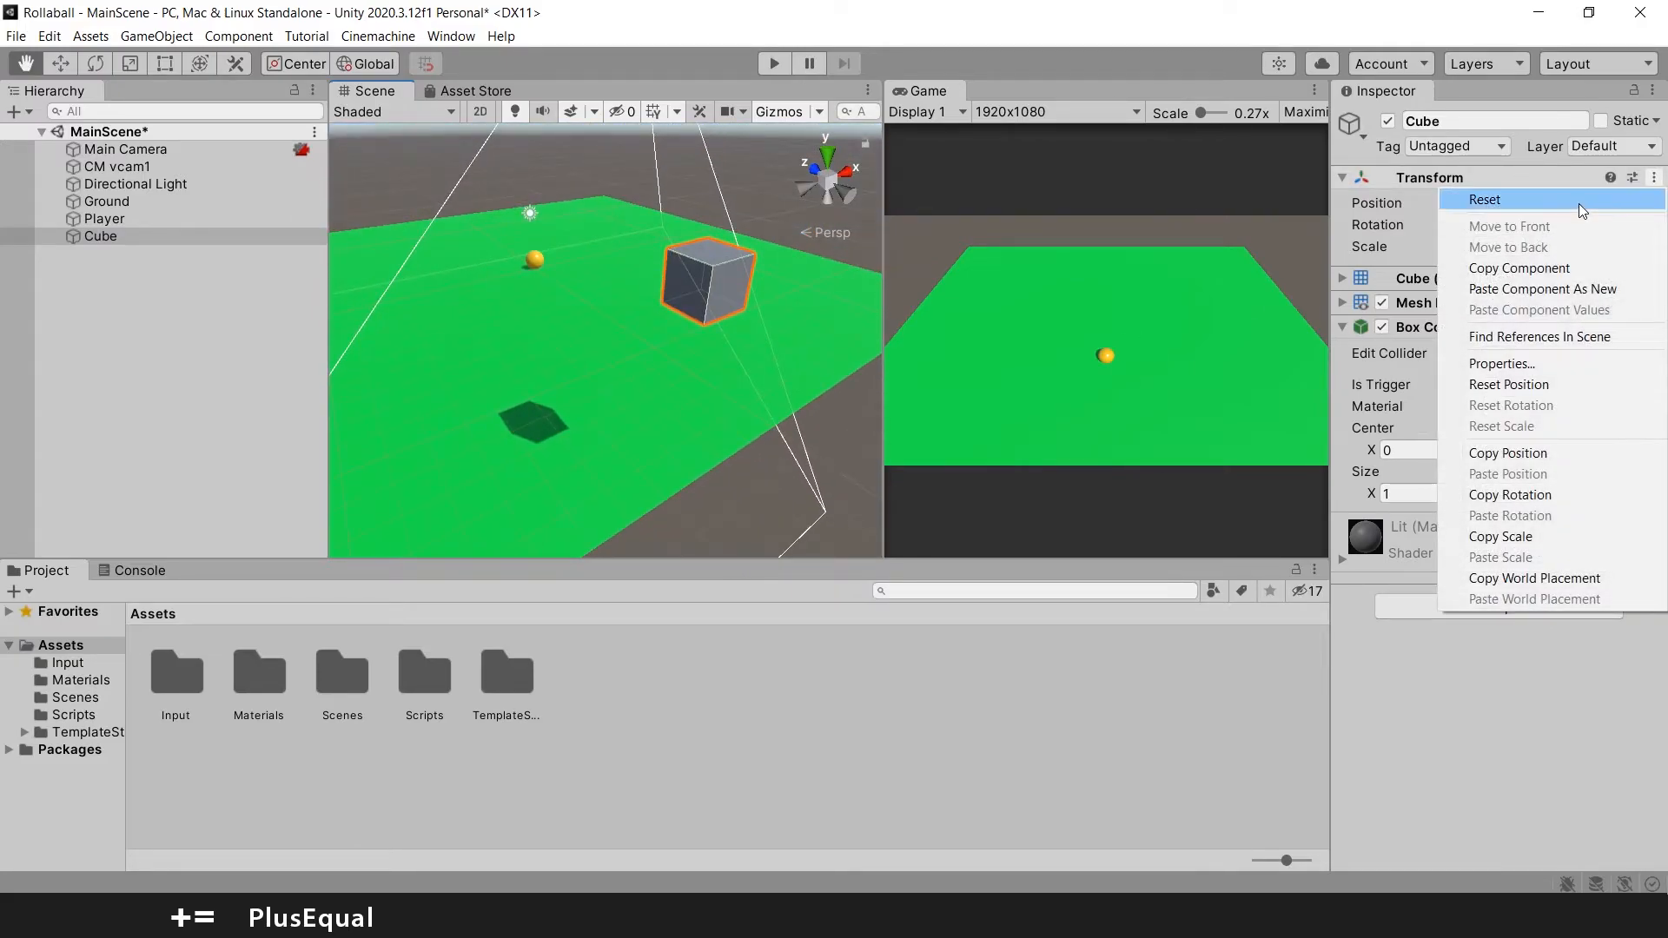
left_click(1578, 200)
Scale the cube to 30 on X and 2 on Z to form a long wall
type("30")
right_click_drag(556, 339, 431, 312)
left_click(1654, 249)
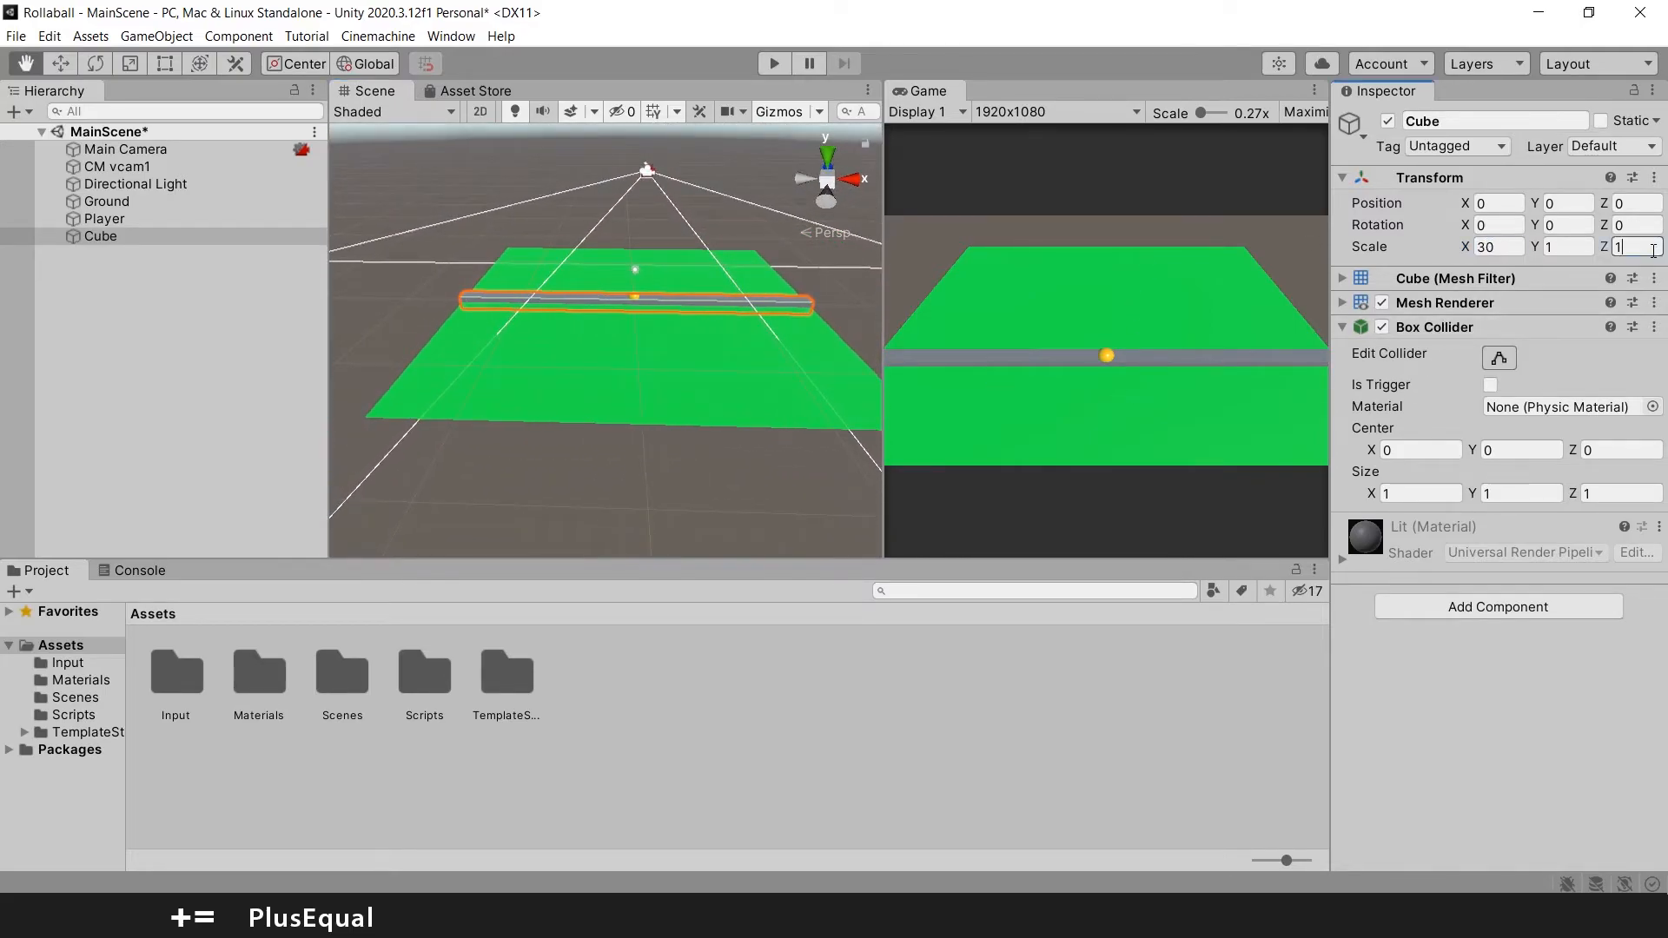
right_click_drag(712, 313, 174, 339)
key("w")
key("d")
key("a")
key("s")
key("d")
key("w")
key("s")
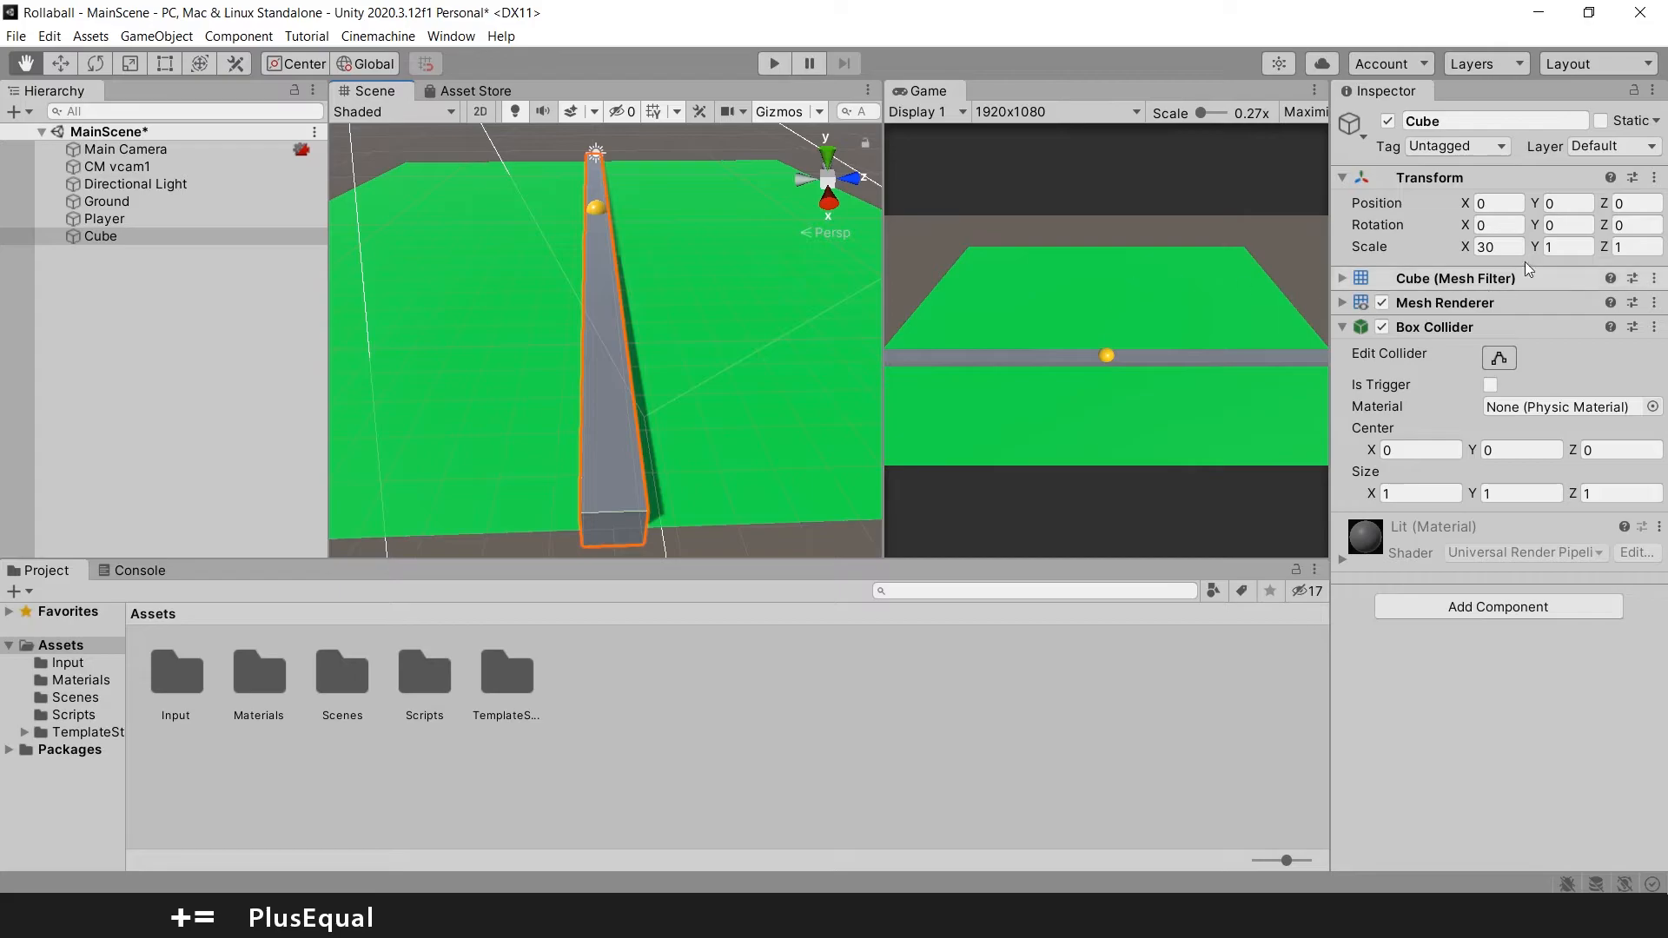
left_click(1656, 247)
type("2")
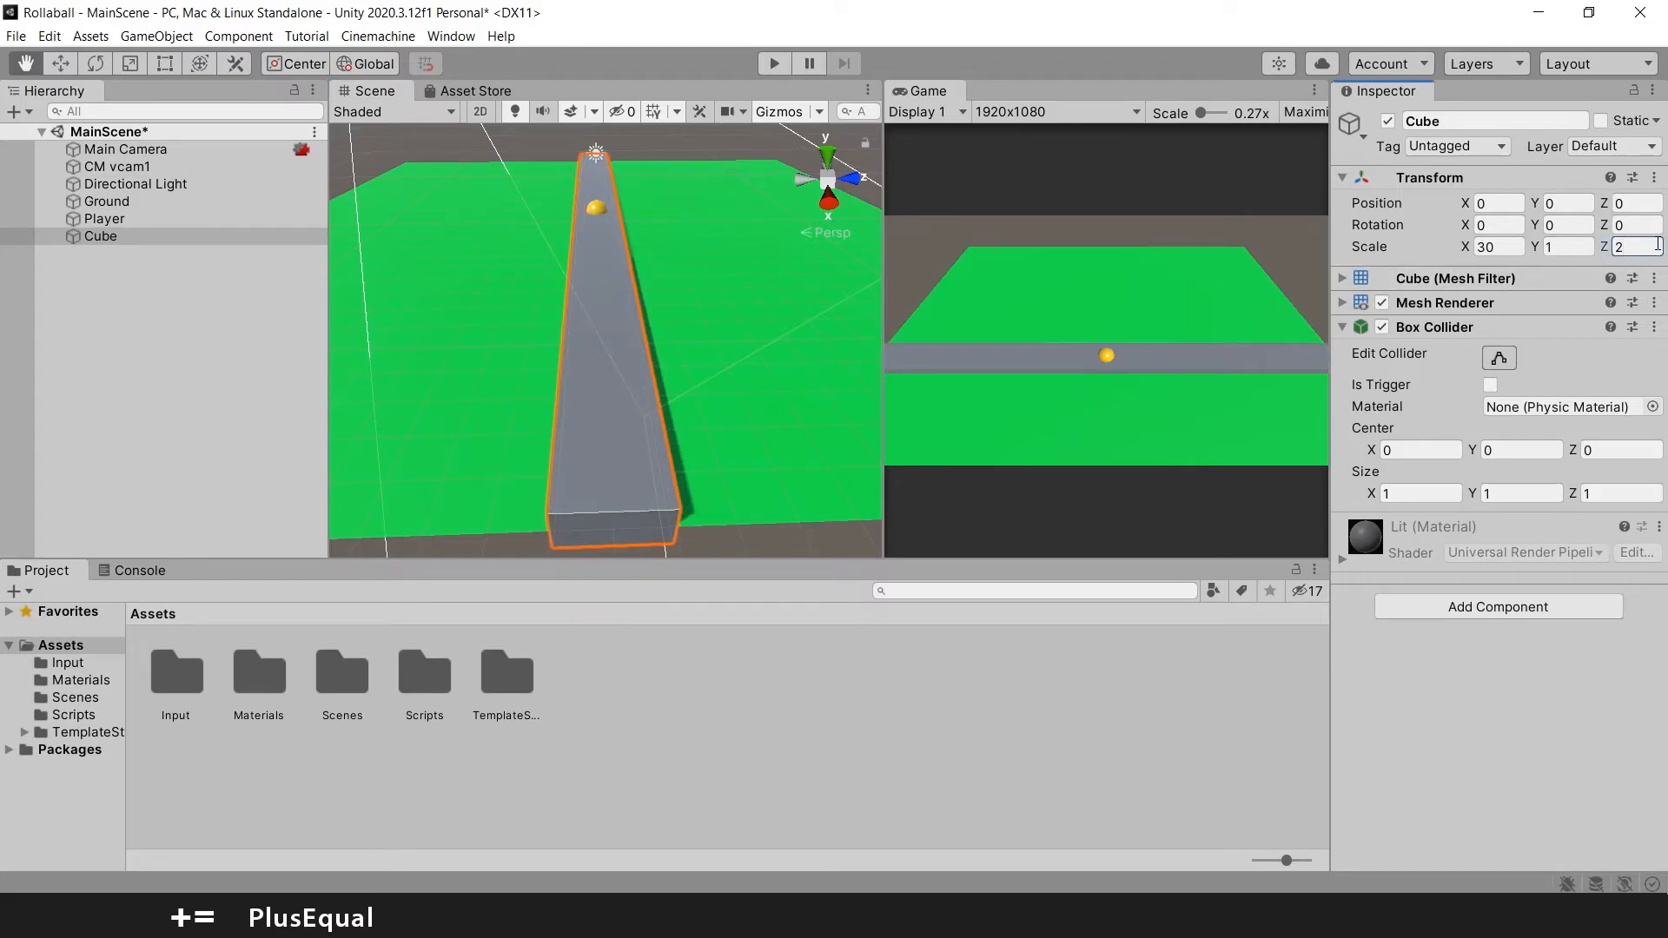
Set the cube's Z position to -15 to place the wall along the near edge of the ground
key("a")
right_click_drag(587, 275, 527, 379)
key("s")
key("w")
left_click_drag(758, 313, 573, 318)
left_click(1633, 208)
type("-15")
right_click_drag(457, 320, 1032, 406)
scroll(521, 313, "down", 1)
Rename the cube as SouthWall
left_click(135, 234)
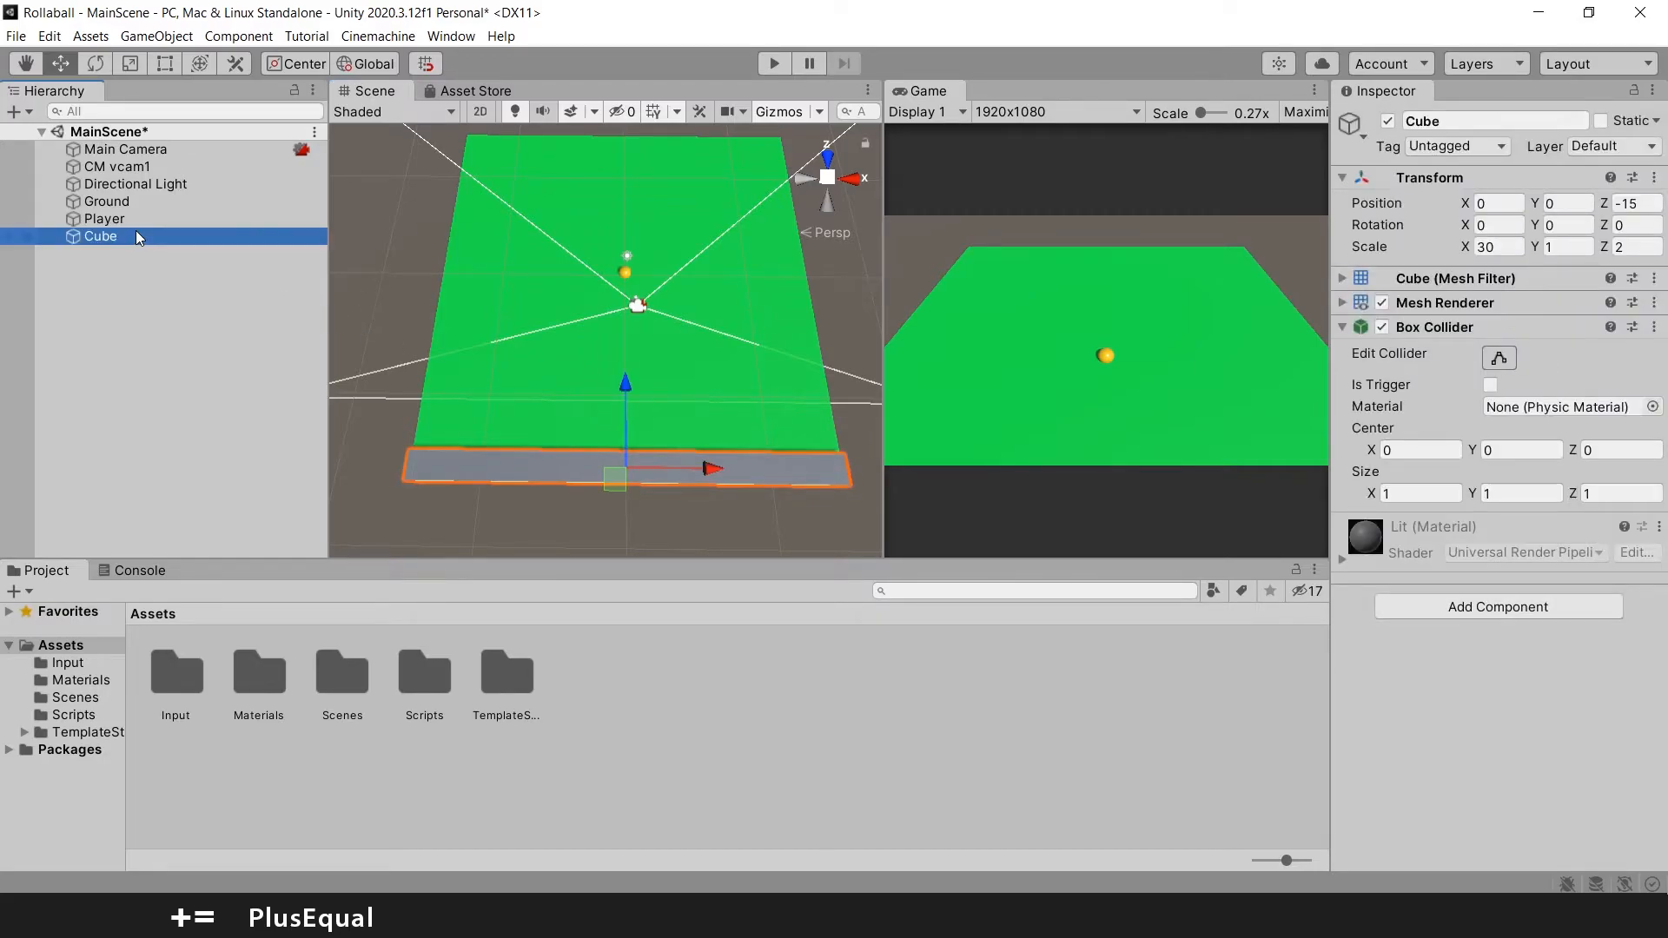
left_click(136, 233)
type("SouthWall")
key("Return")
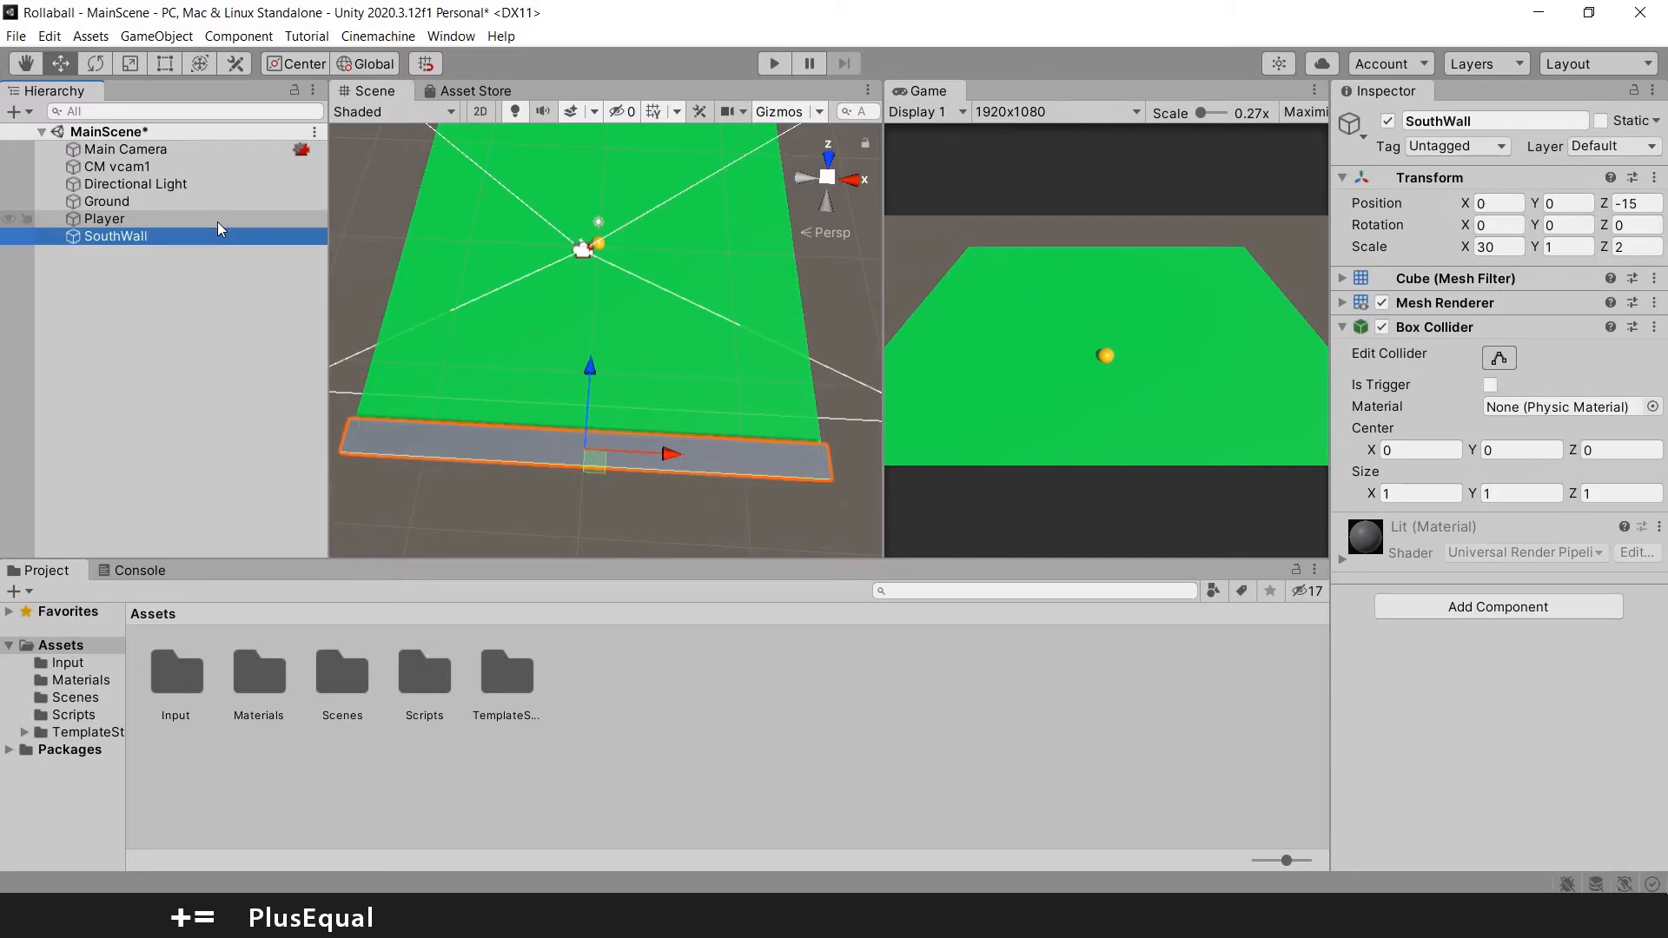
Create an empty object named Walls and reset its transform
right_click(185, 290)
left_click(260, 517)
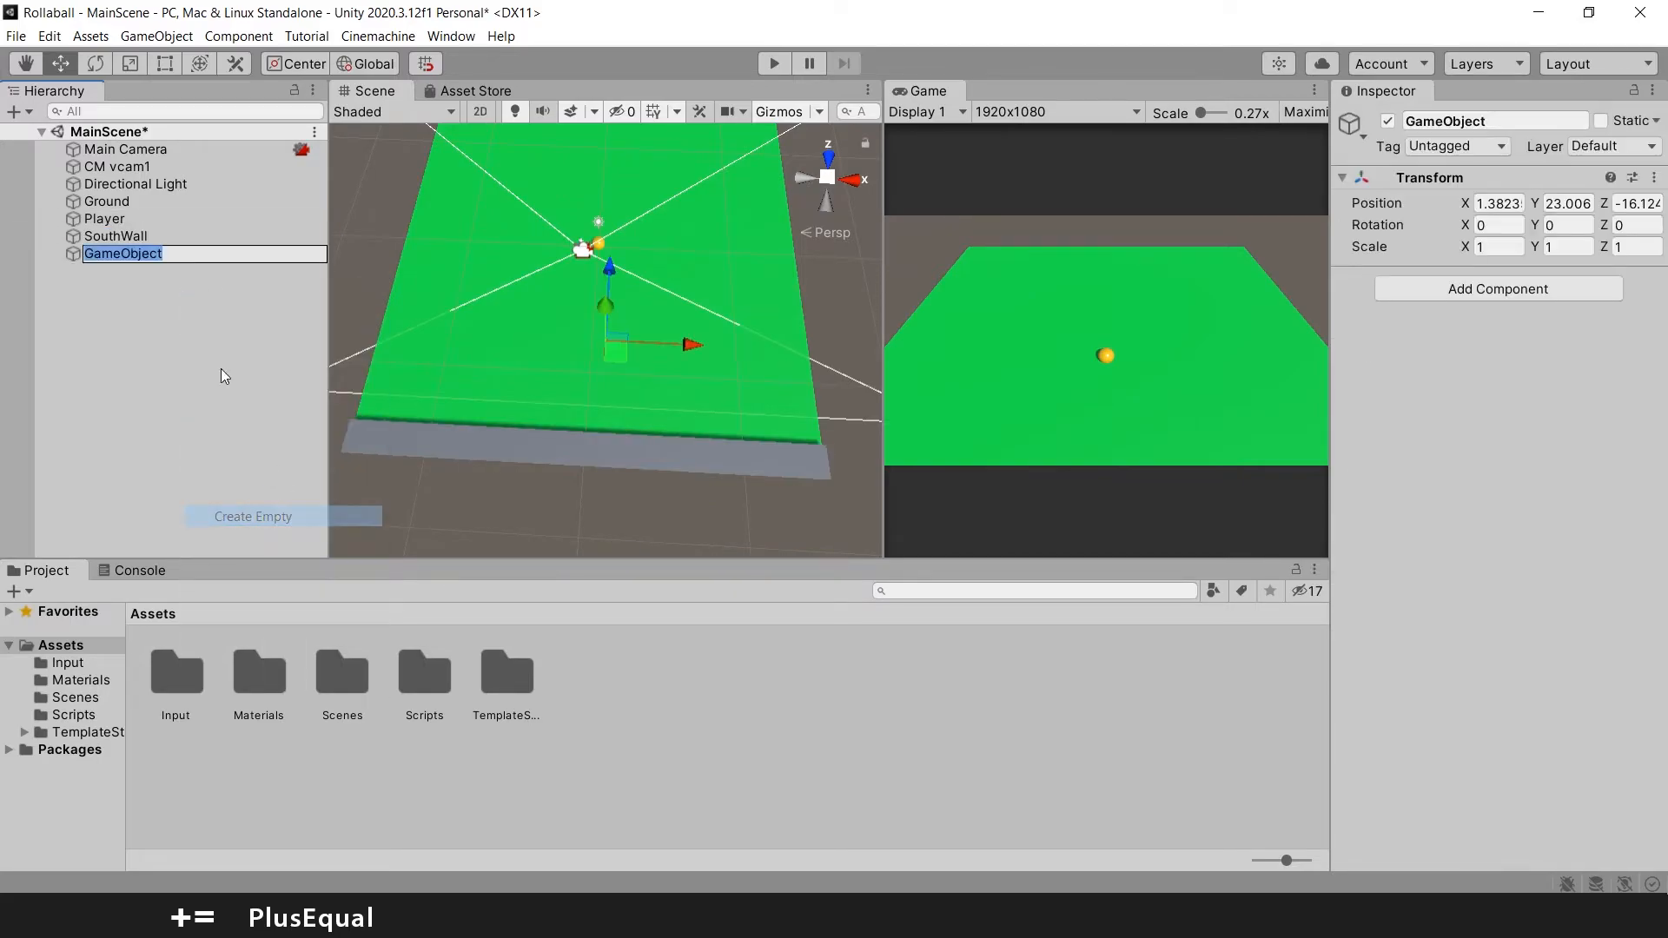
type("Walls")
key("Return")
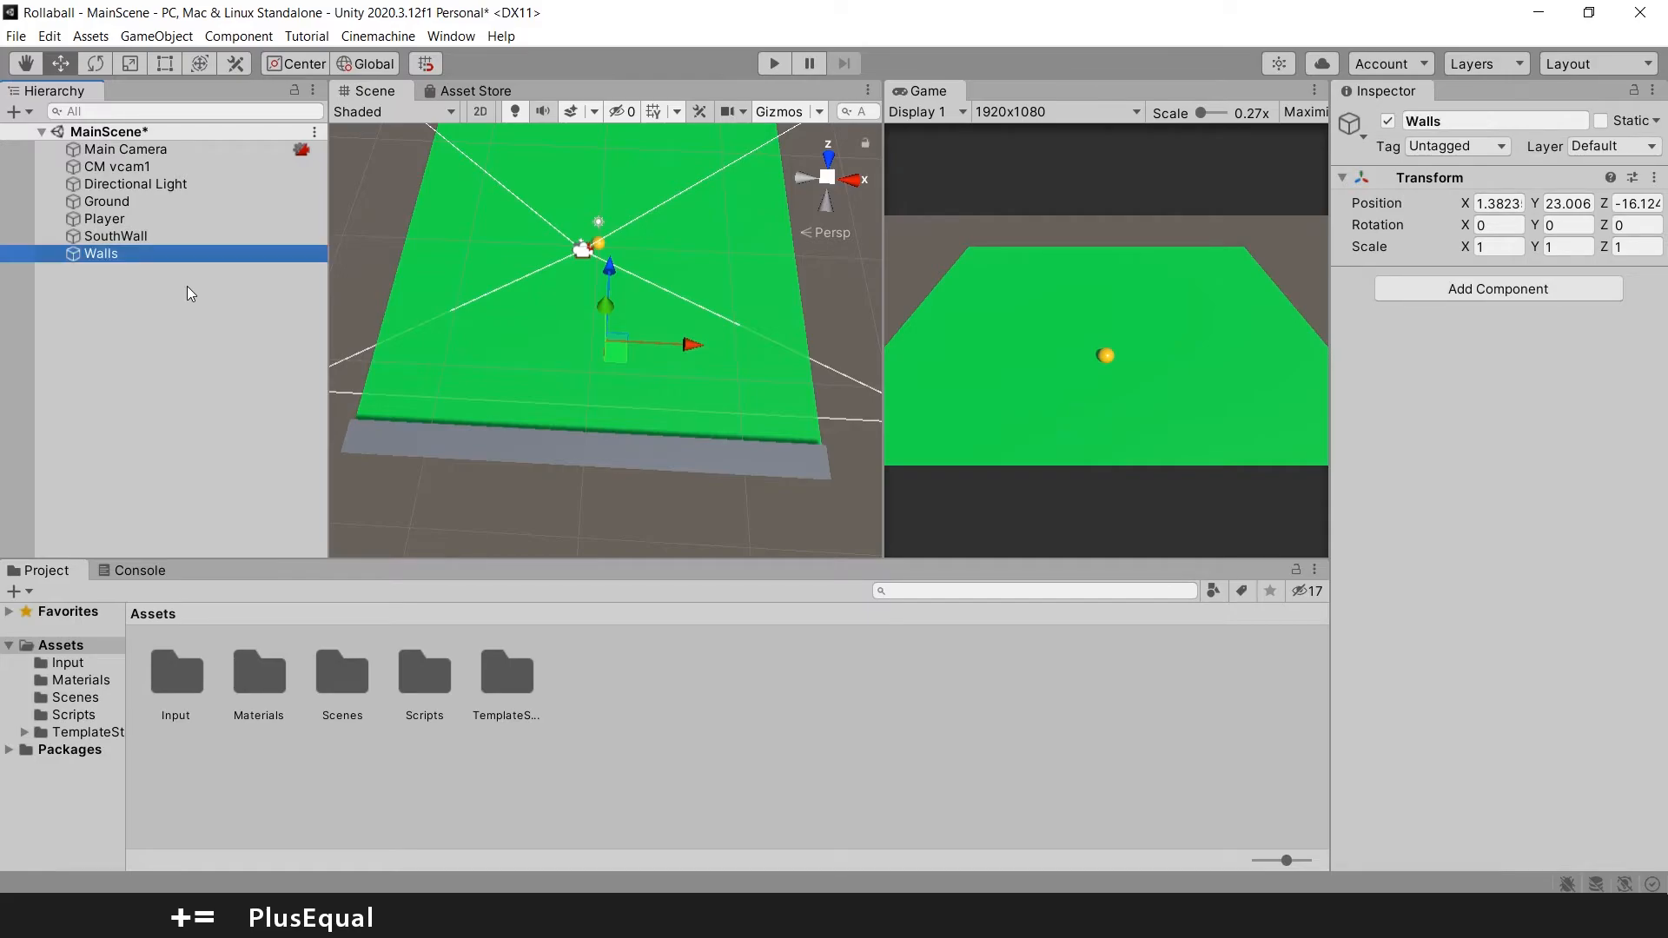
mouse_move(149, 240)
left_mouse_down()
mouse_move(172, 275)
mouse_move(142, 256)
left_mouse_up()
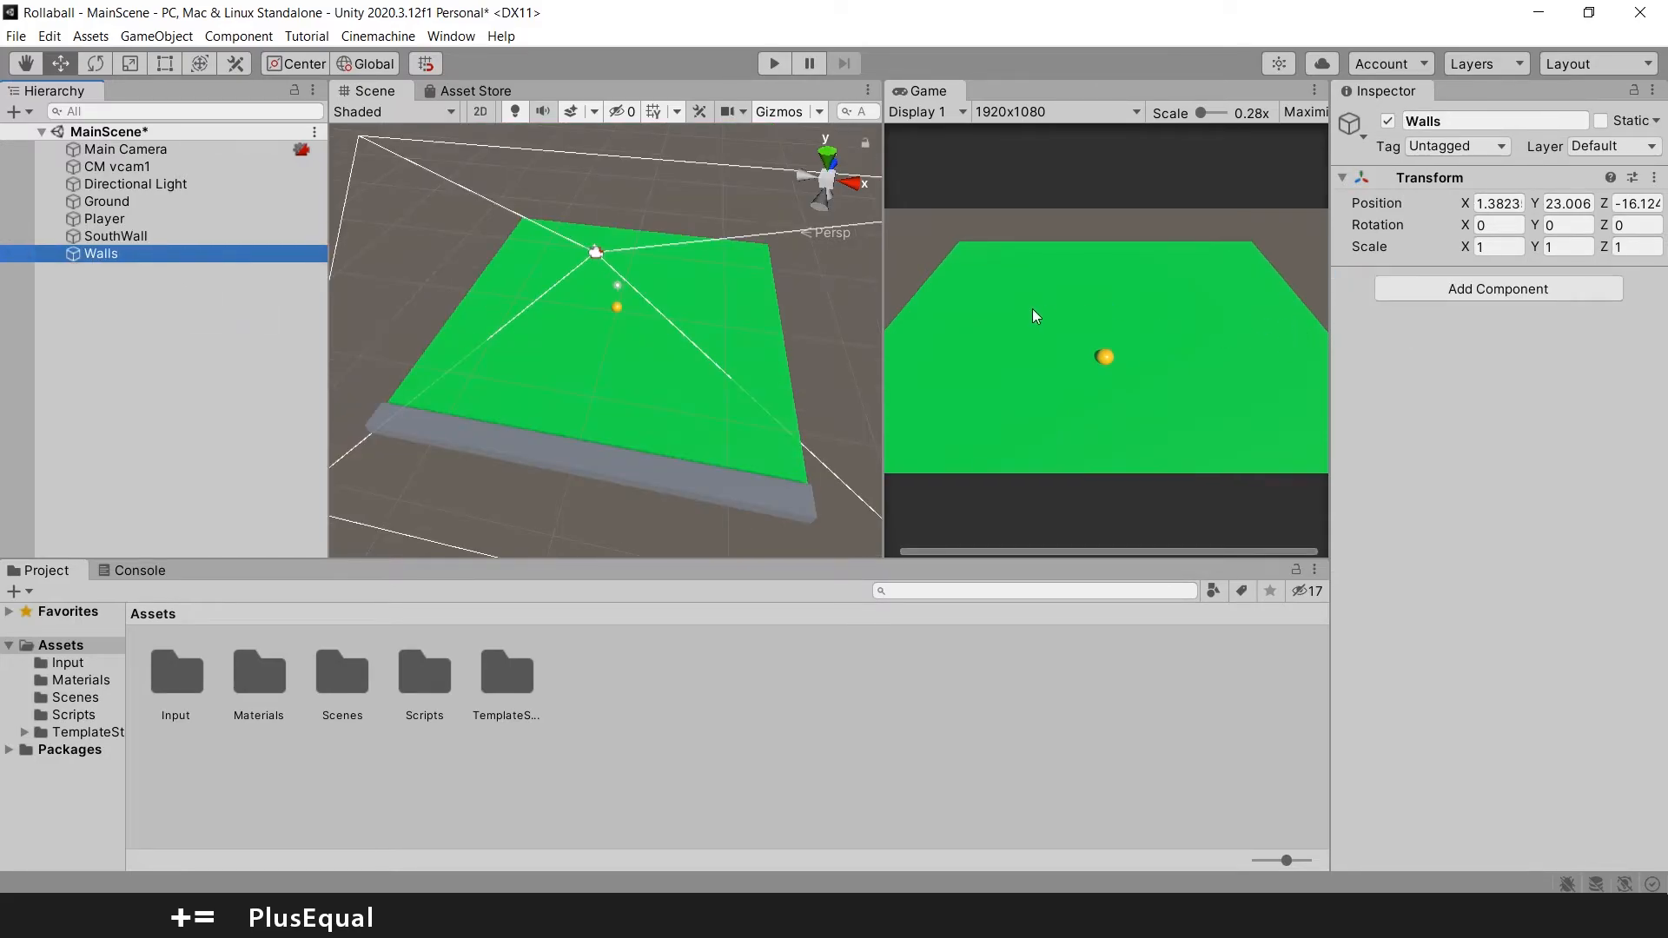
left_click(1654, 177)
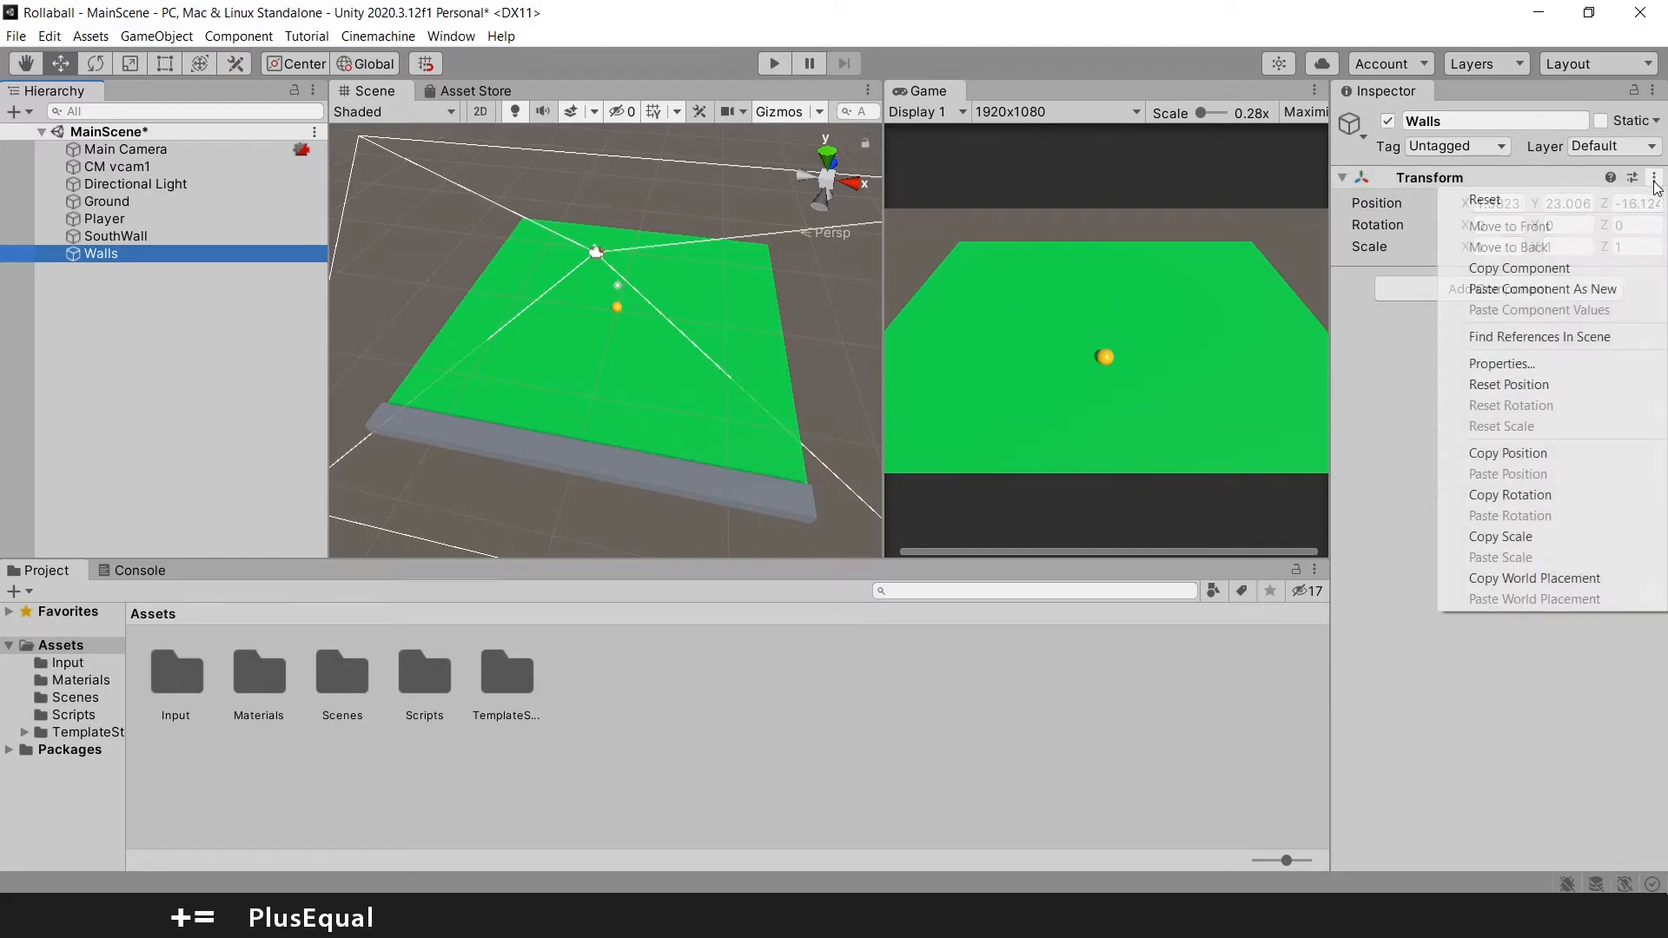
left_click(1488, 201)
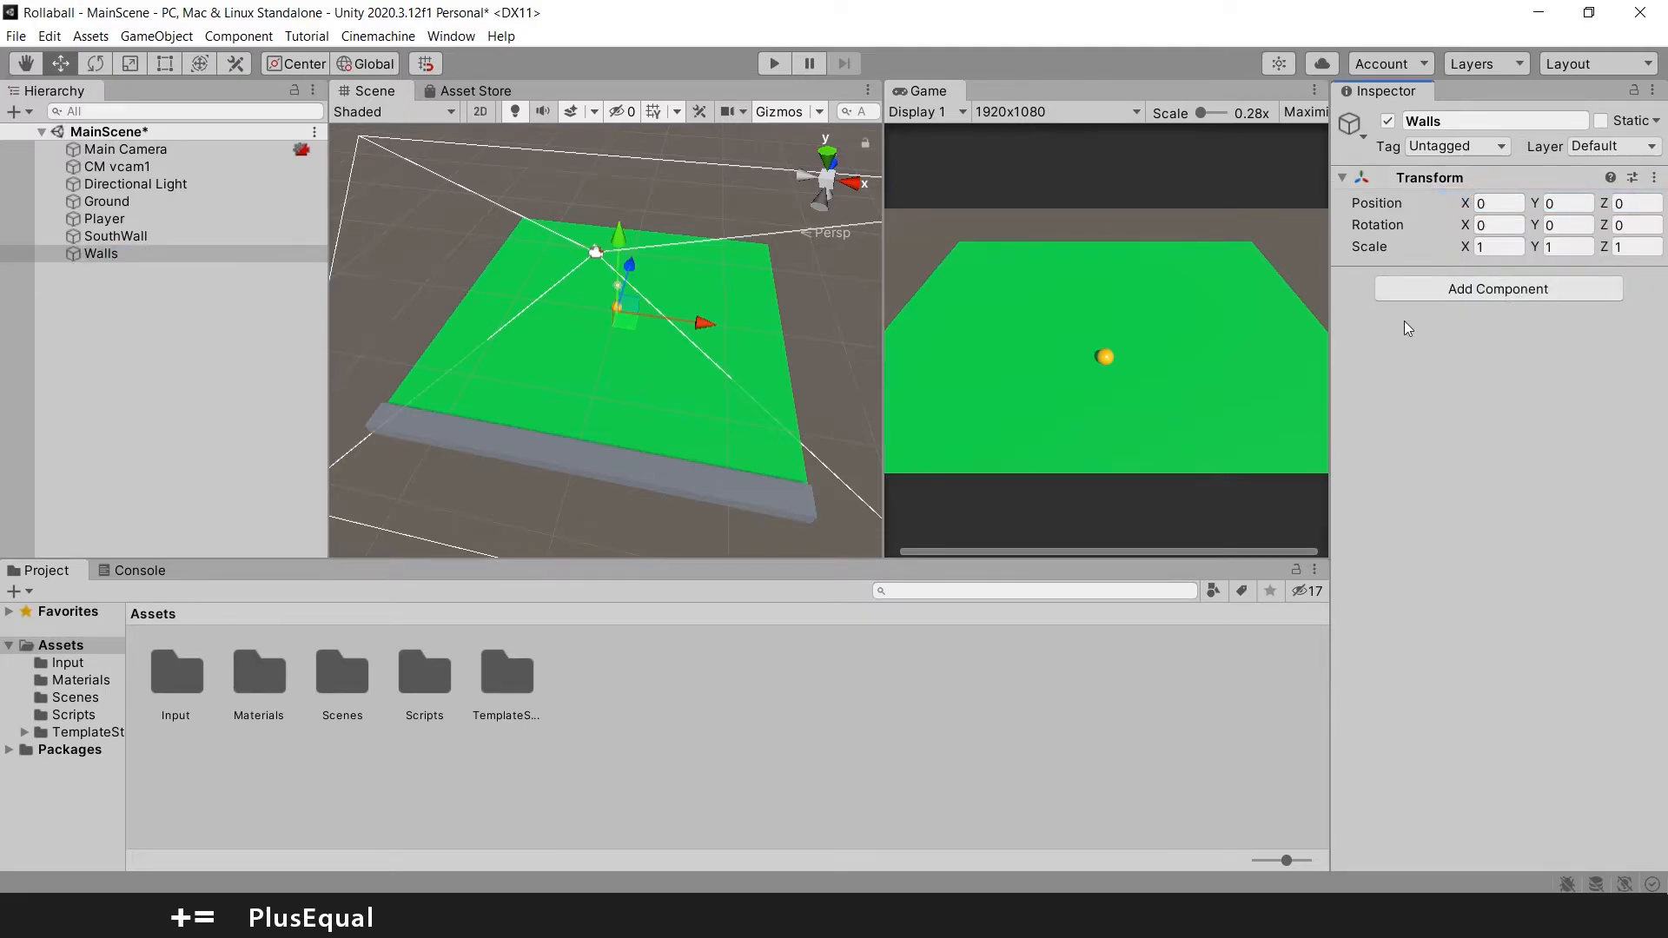
Make SouthWall a child of Walls and compare the transforms of the two objects
mouse_move(116, 237)
left_mouse_down()
mouse_move(141, 229)
mouse_move(124, 253)
left_mouse_up()
left_click(129, 239)
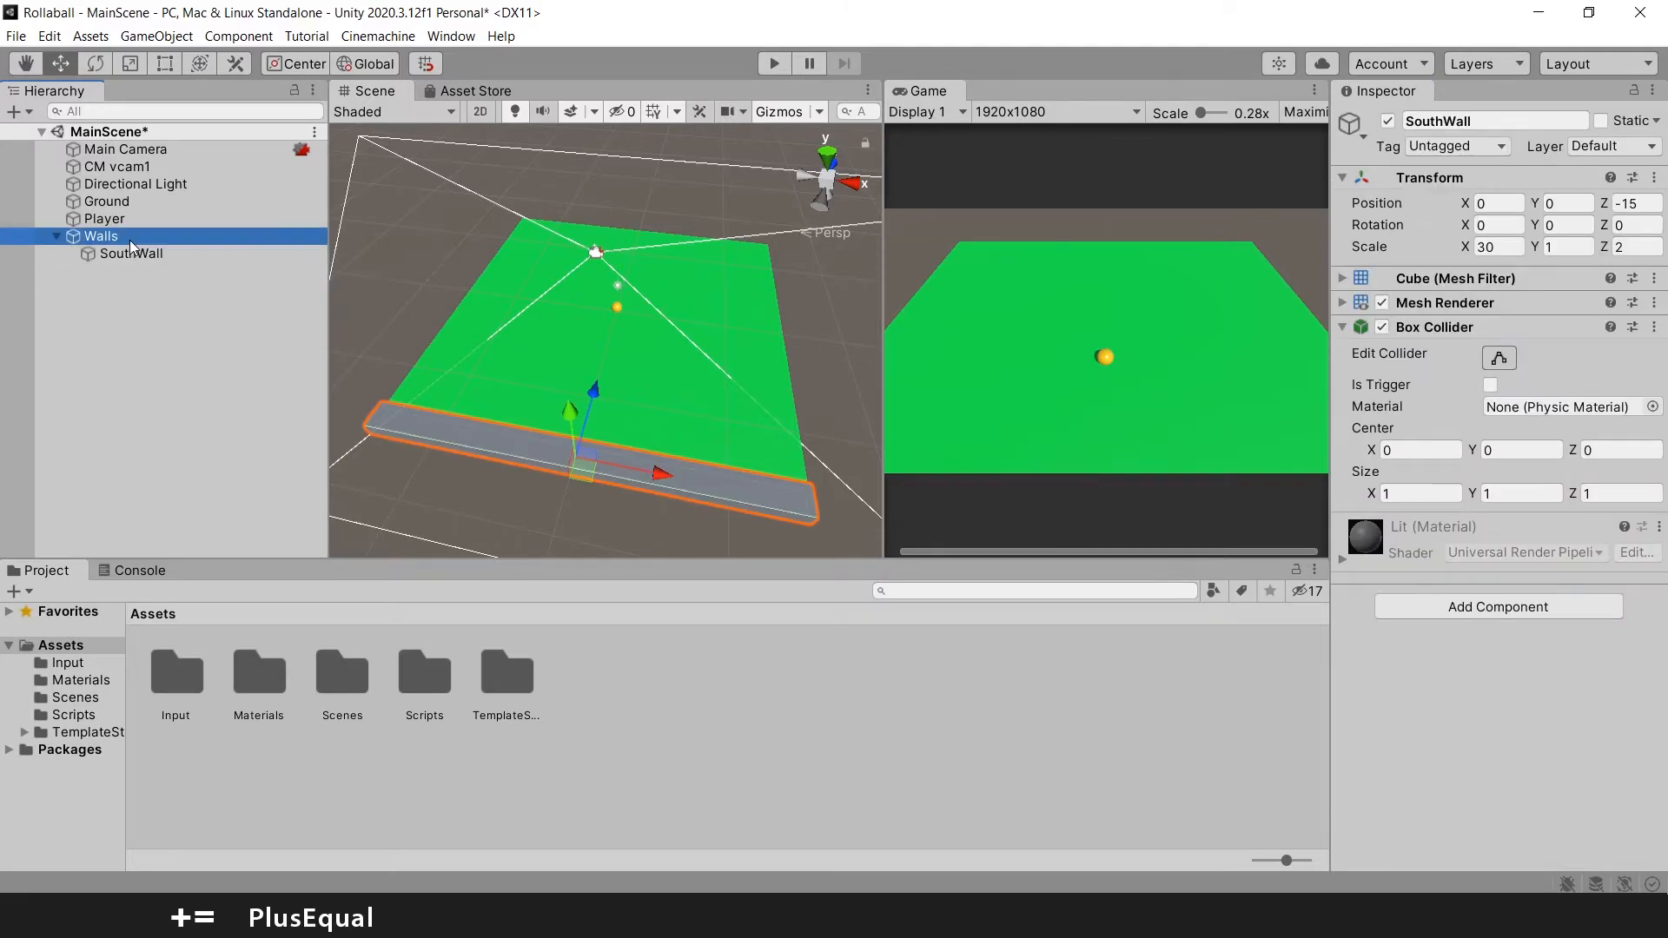
left_click(150, 259)
left_click(92, 239)
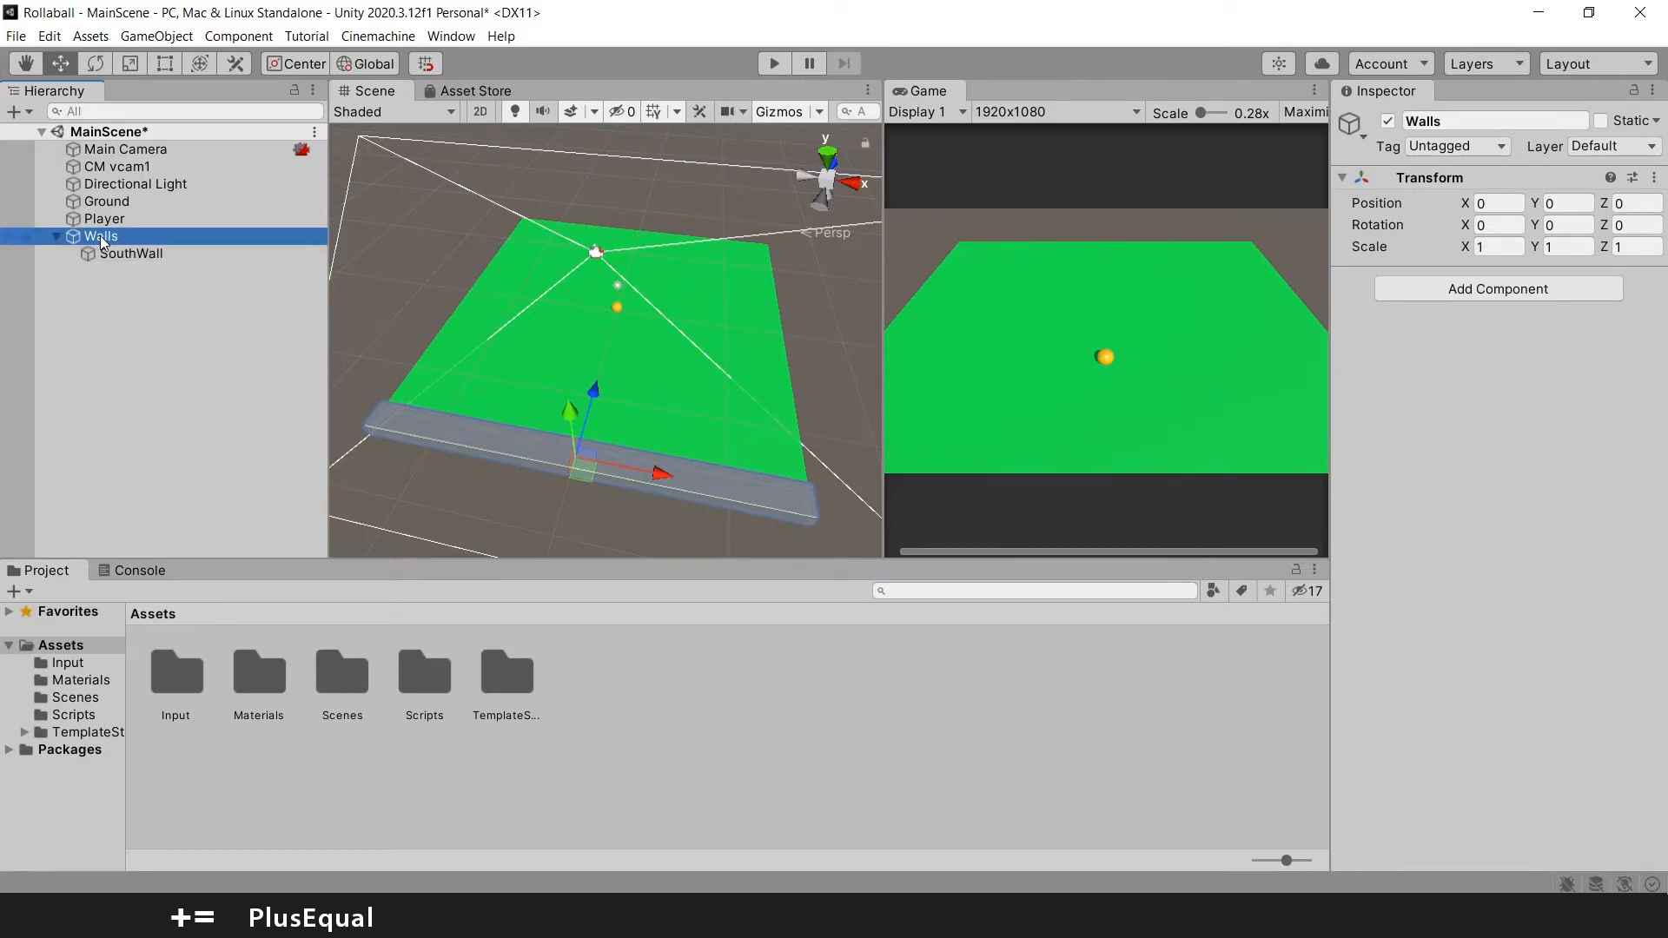
left_click(137, 253)
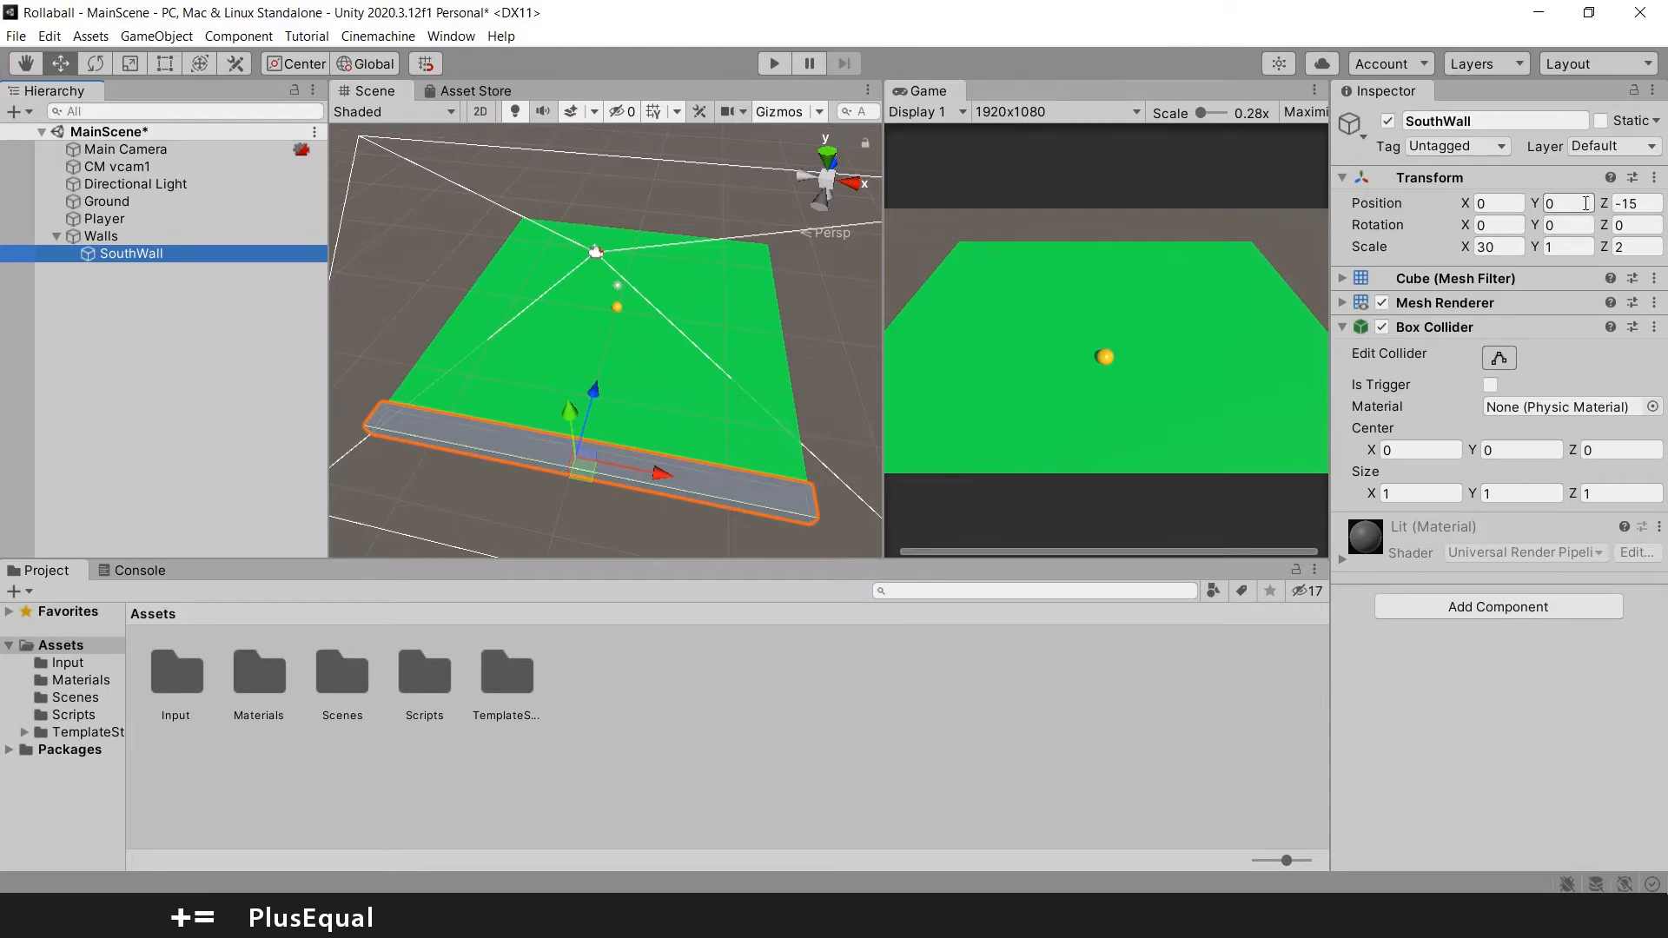
left_click(179, 239)
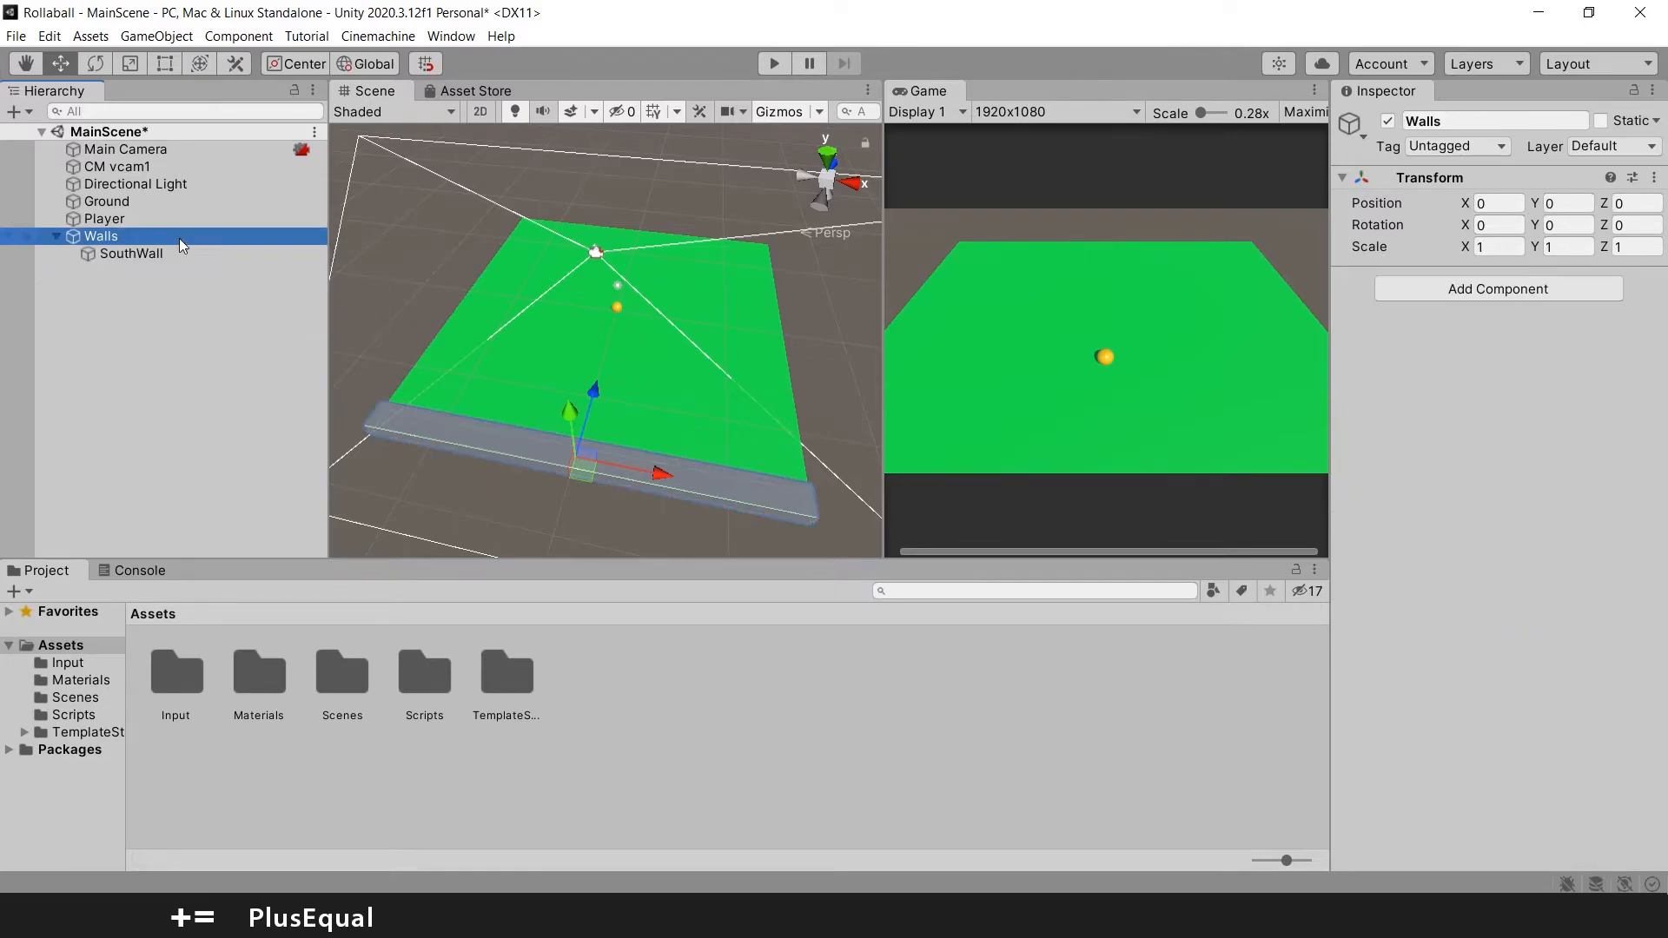
left_click(241, 251)
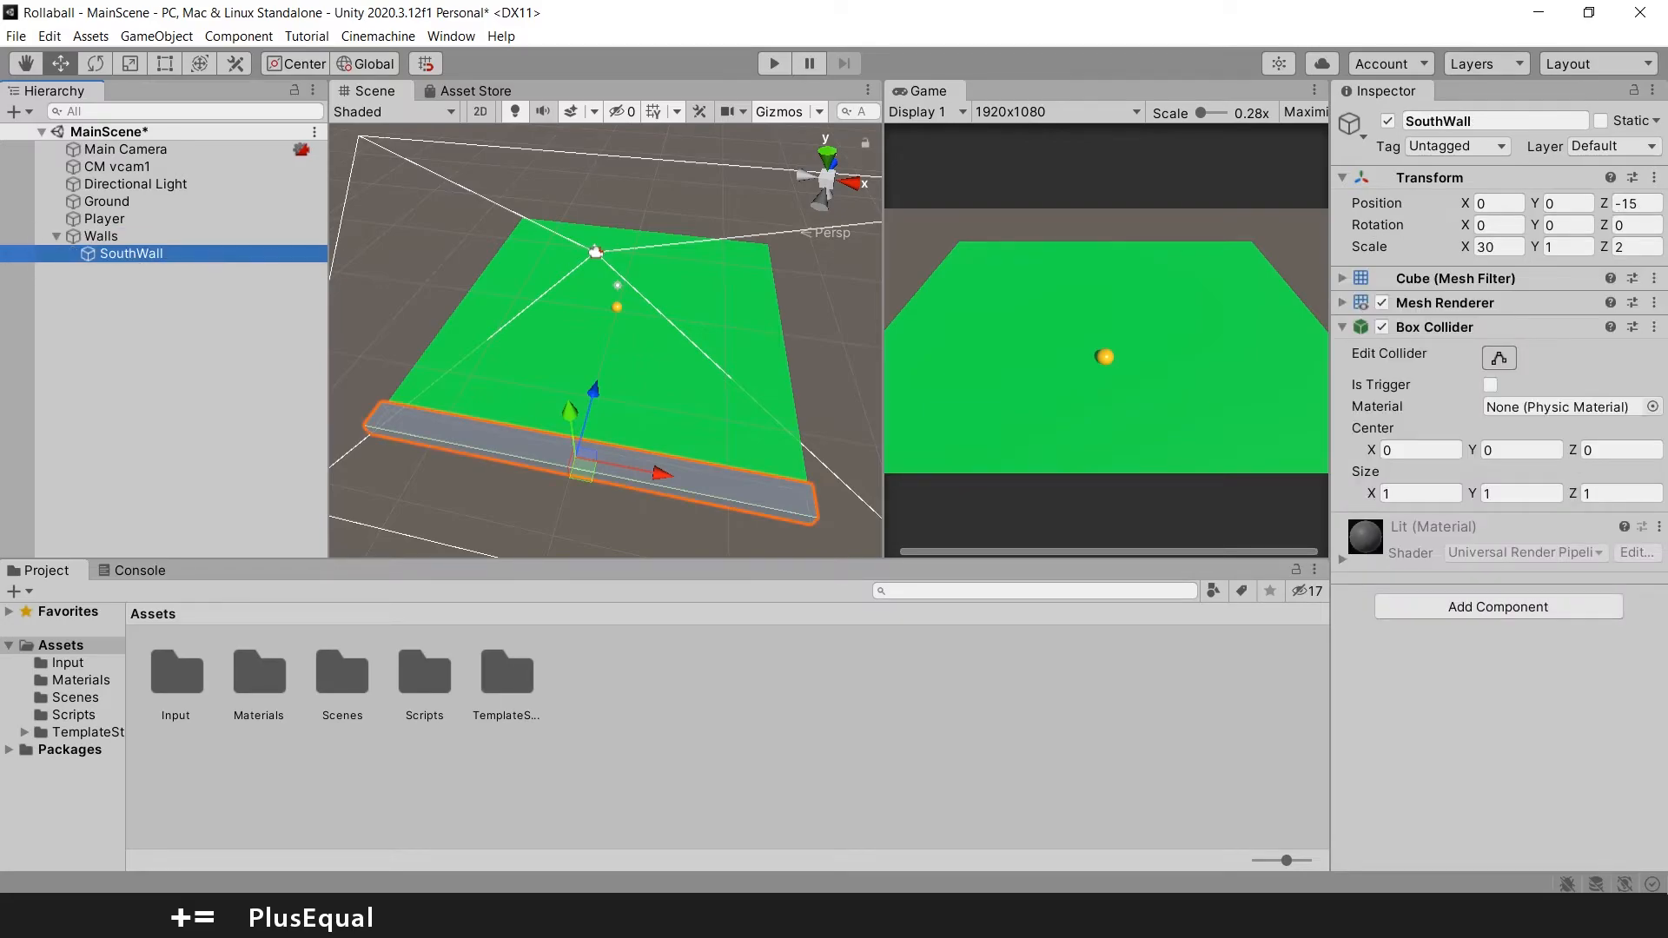
Duplicate SouthWall inside the Walls parent
left_click_drag(831, 309, 496, 300, "alt")
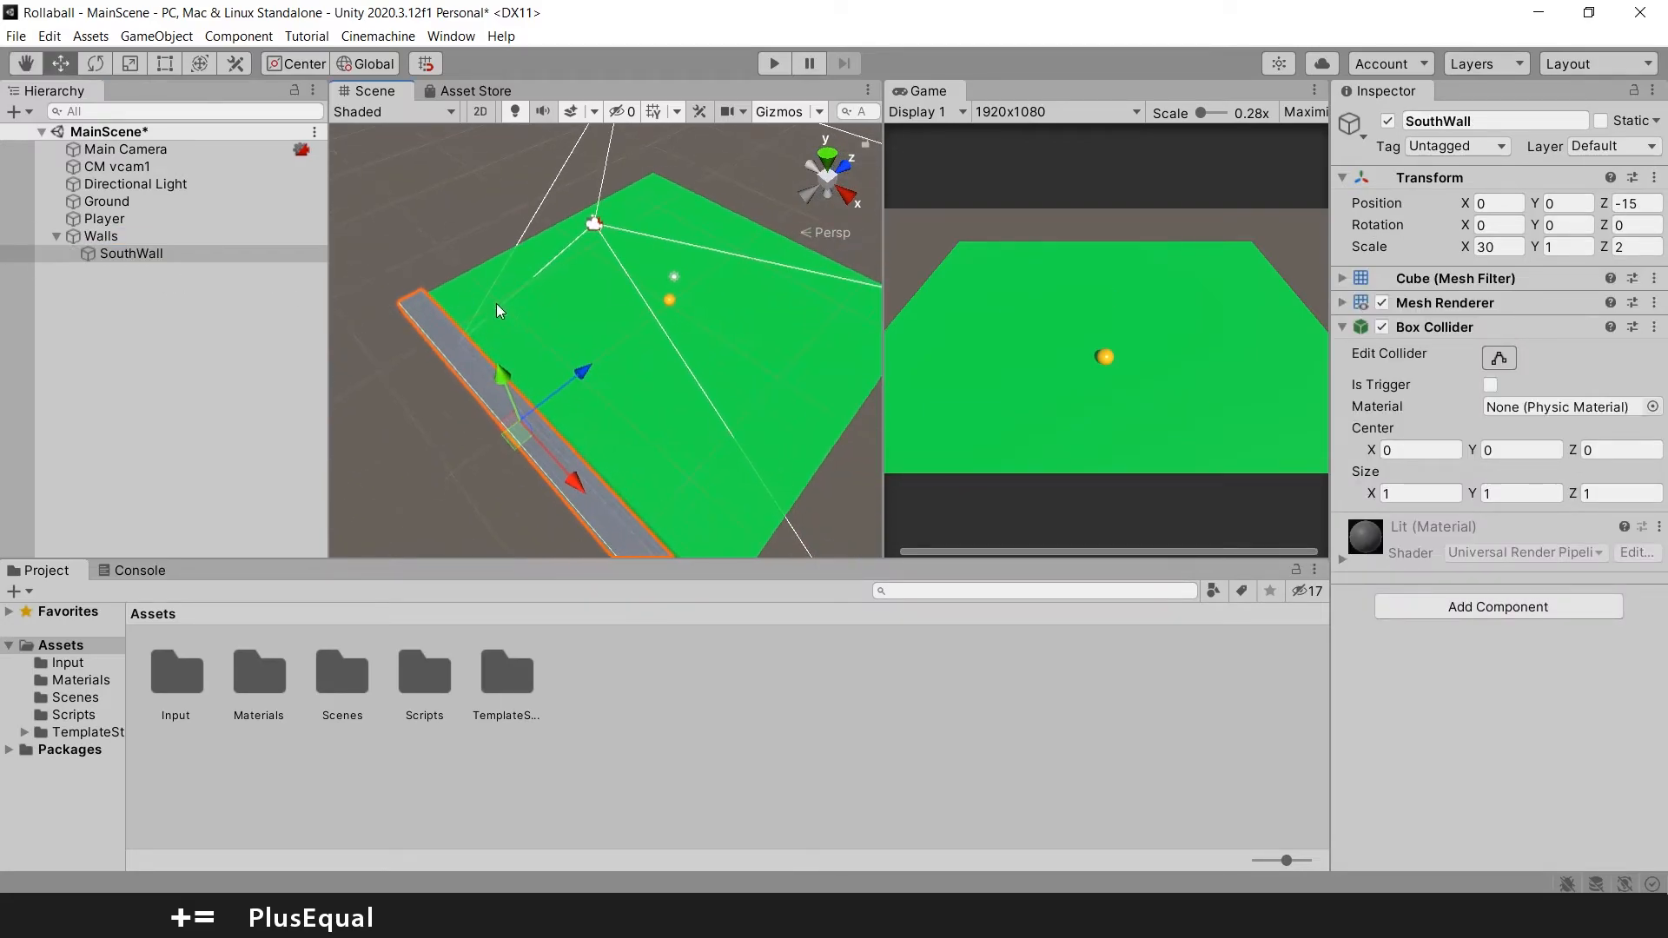
right_click(156, 250)
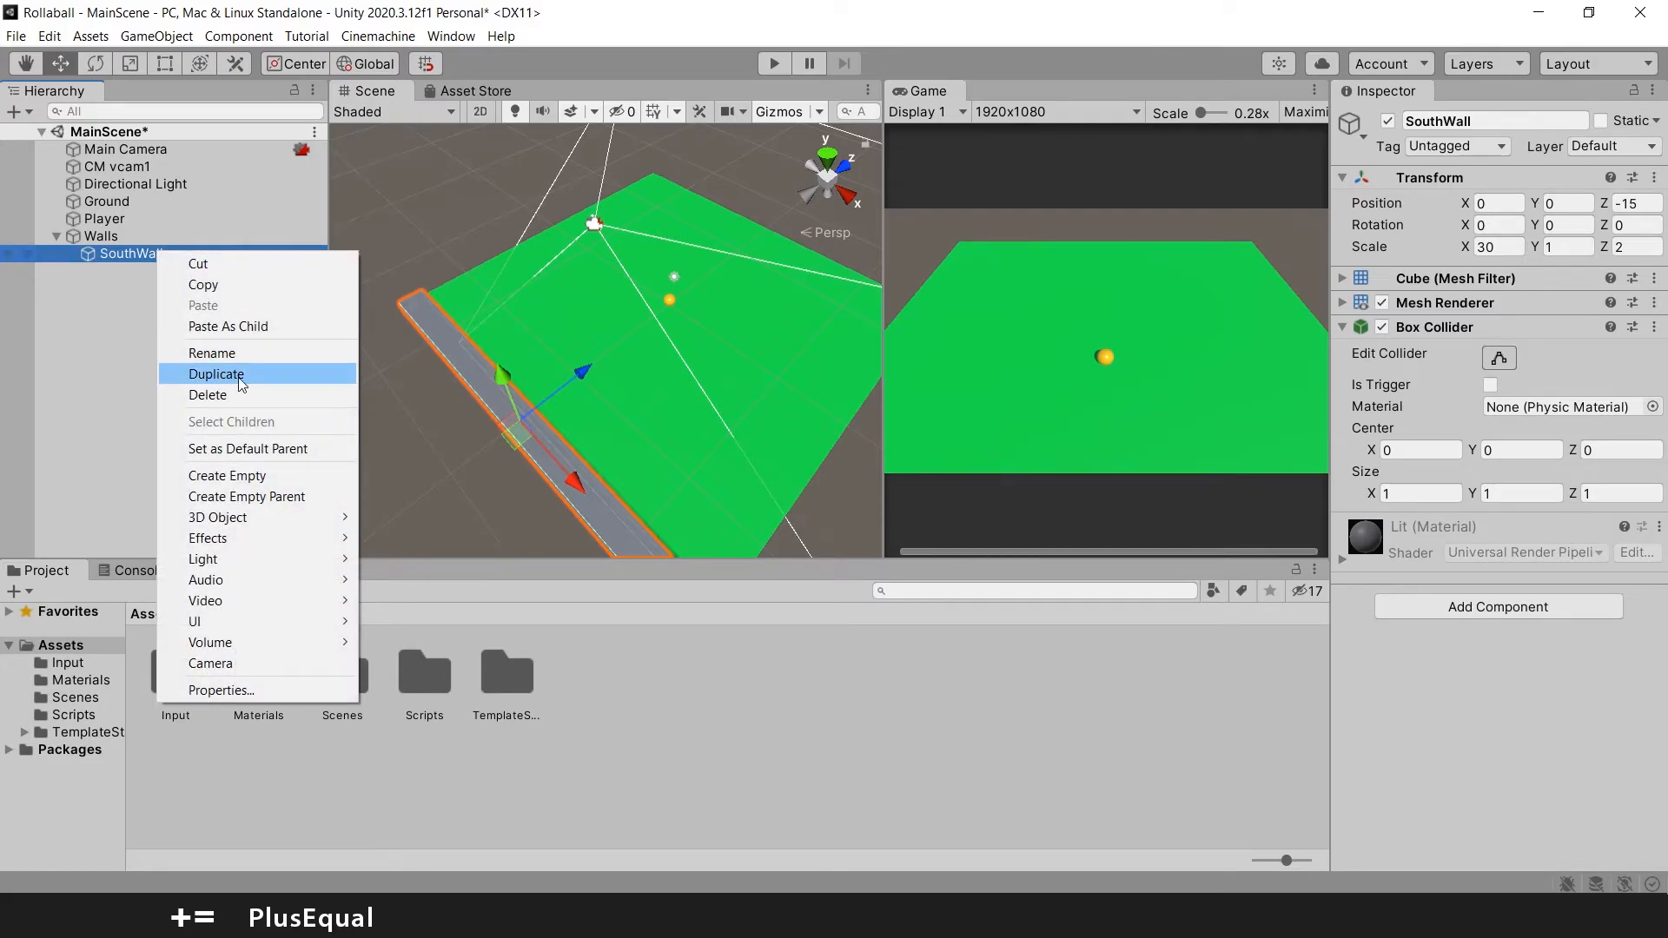
left_click(139, 345)
left_click(134, 260)
key("ctrl+d")
Set the duplicated wall's Z position to 15 to place it along the opposite edge of the ground
left_click_drag(673, 306, 433, 316, "alt")
left_click_drag(574, 337, 606, 345, "alt")
left_click(1635, 199)
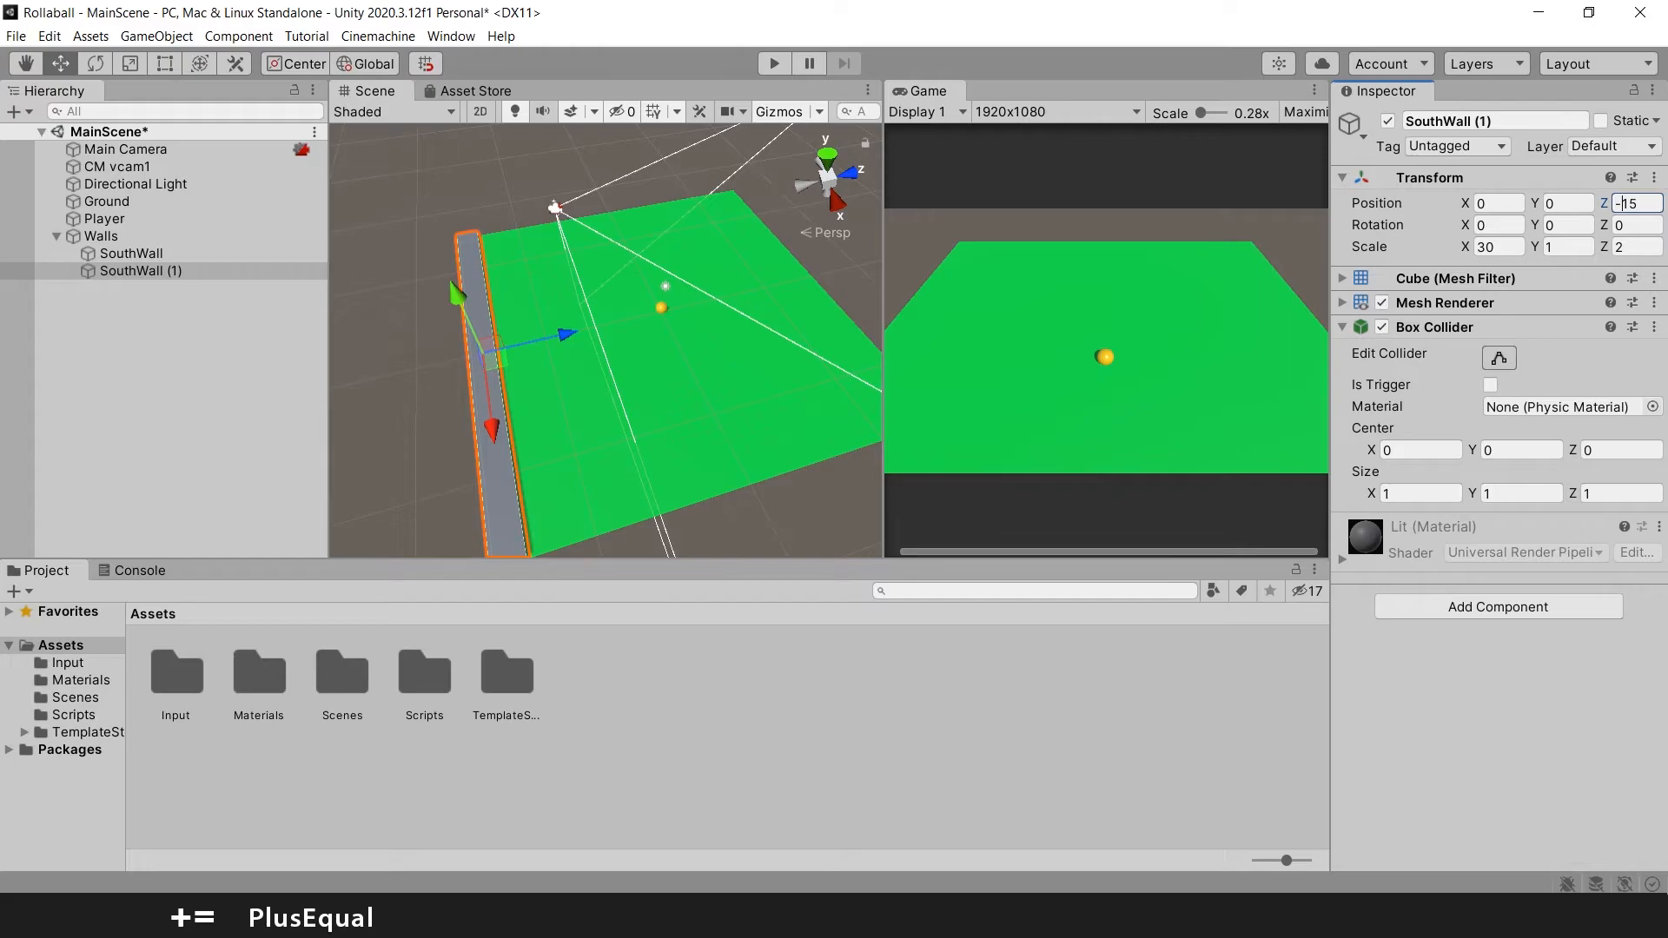
key("BackSpace")
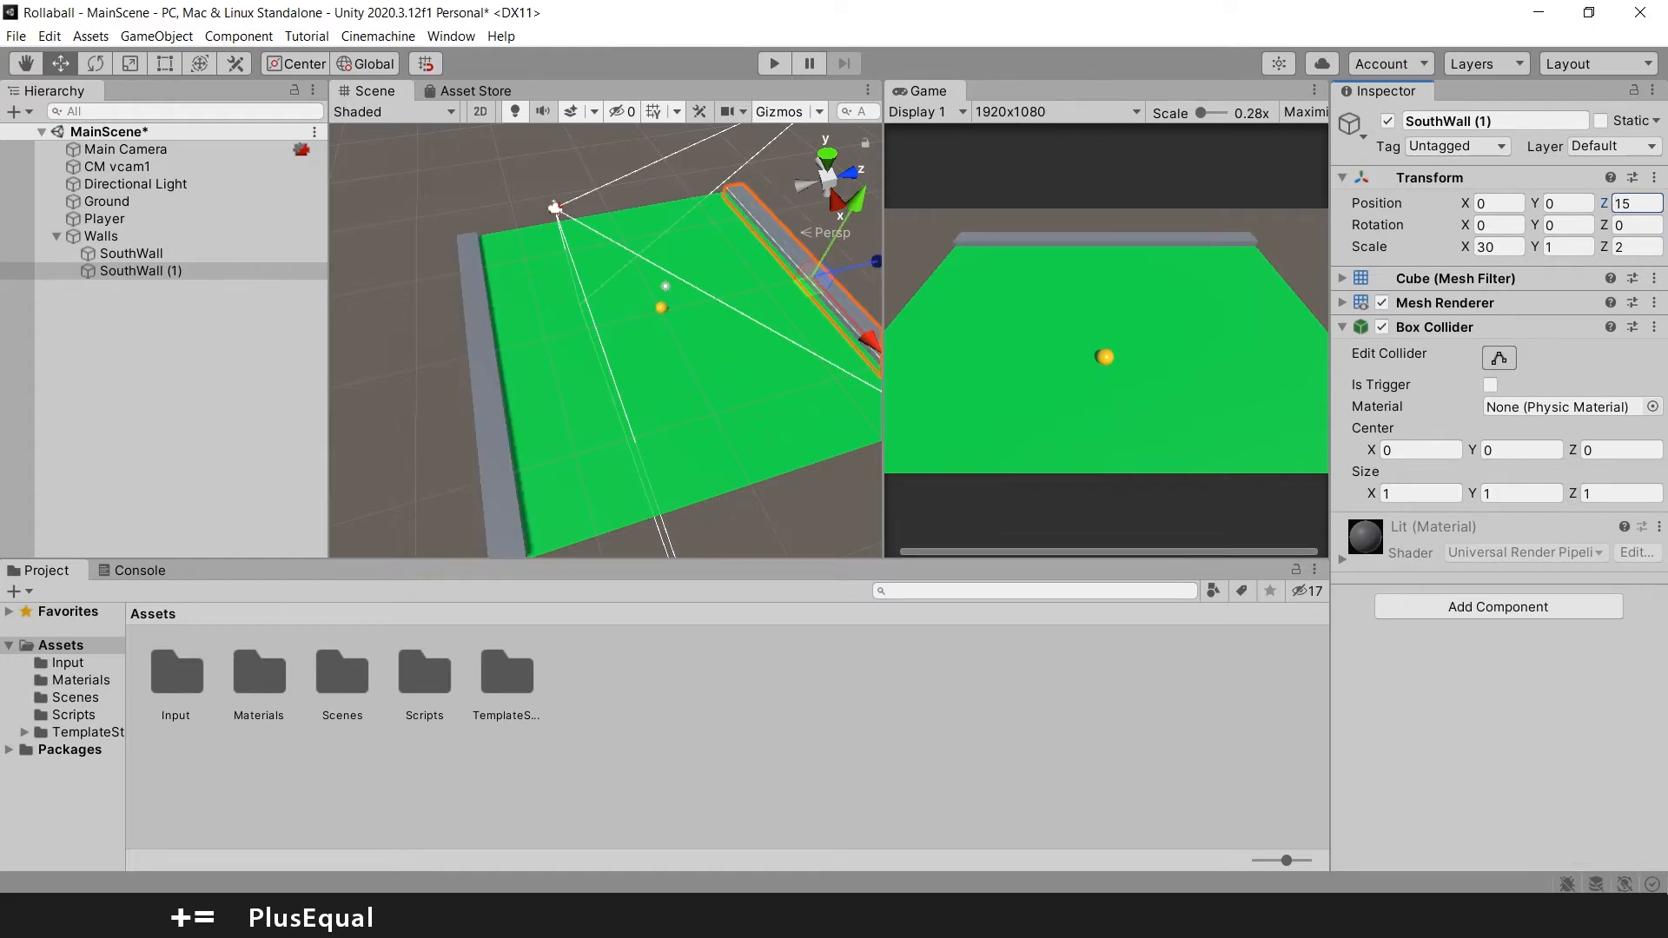
Rename the duplicated SouthWall at Z 15 to NorthWall
left_click_drag(668, 300, 1072, 316, "alt")
left_click(233, 265)
left_click(233, 265)
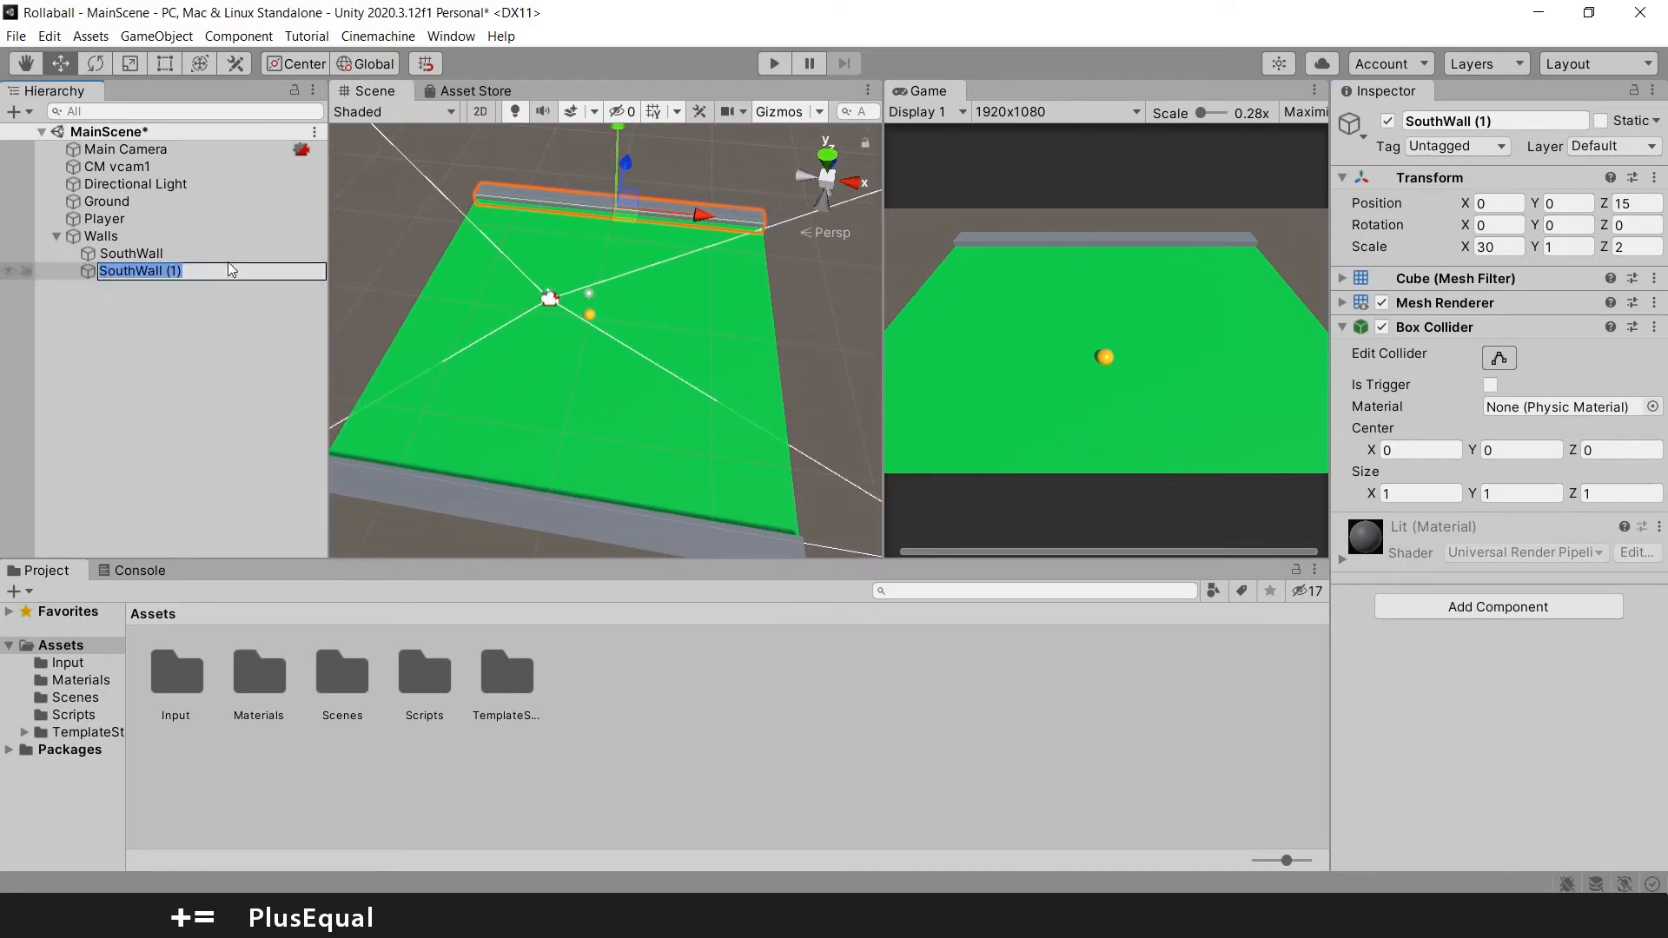
left_click(193, 276)
key("BackSpace")
key("BackSpace")
key("BackSpace")
key("BackSpace")
key("Left")
key("Left")
key("Left")
key("Left")
key("shift+Home")
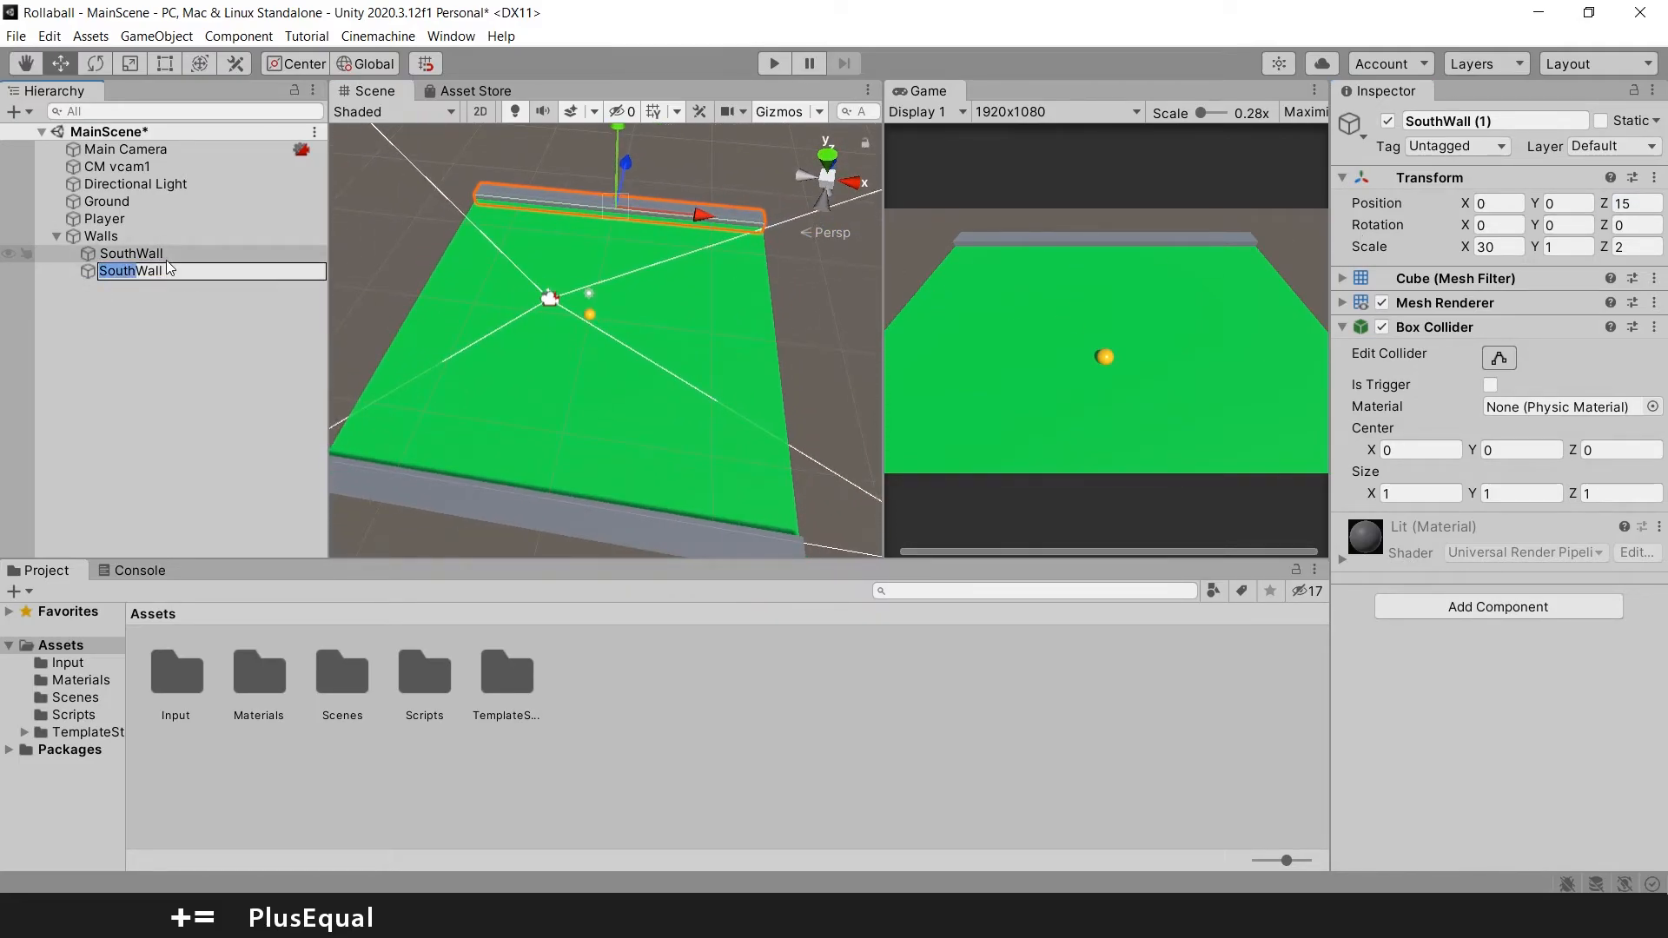
type("North")
key("Return")
Duplicate NorthWall and rotate the copy 90 degrees around the Y axis
left_click_drag(614, 344, 641, 317, "alt")
right_click(185, 269)
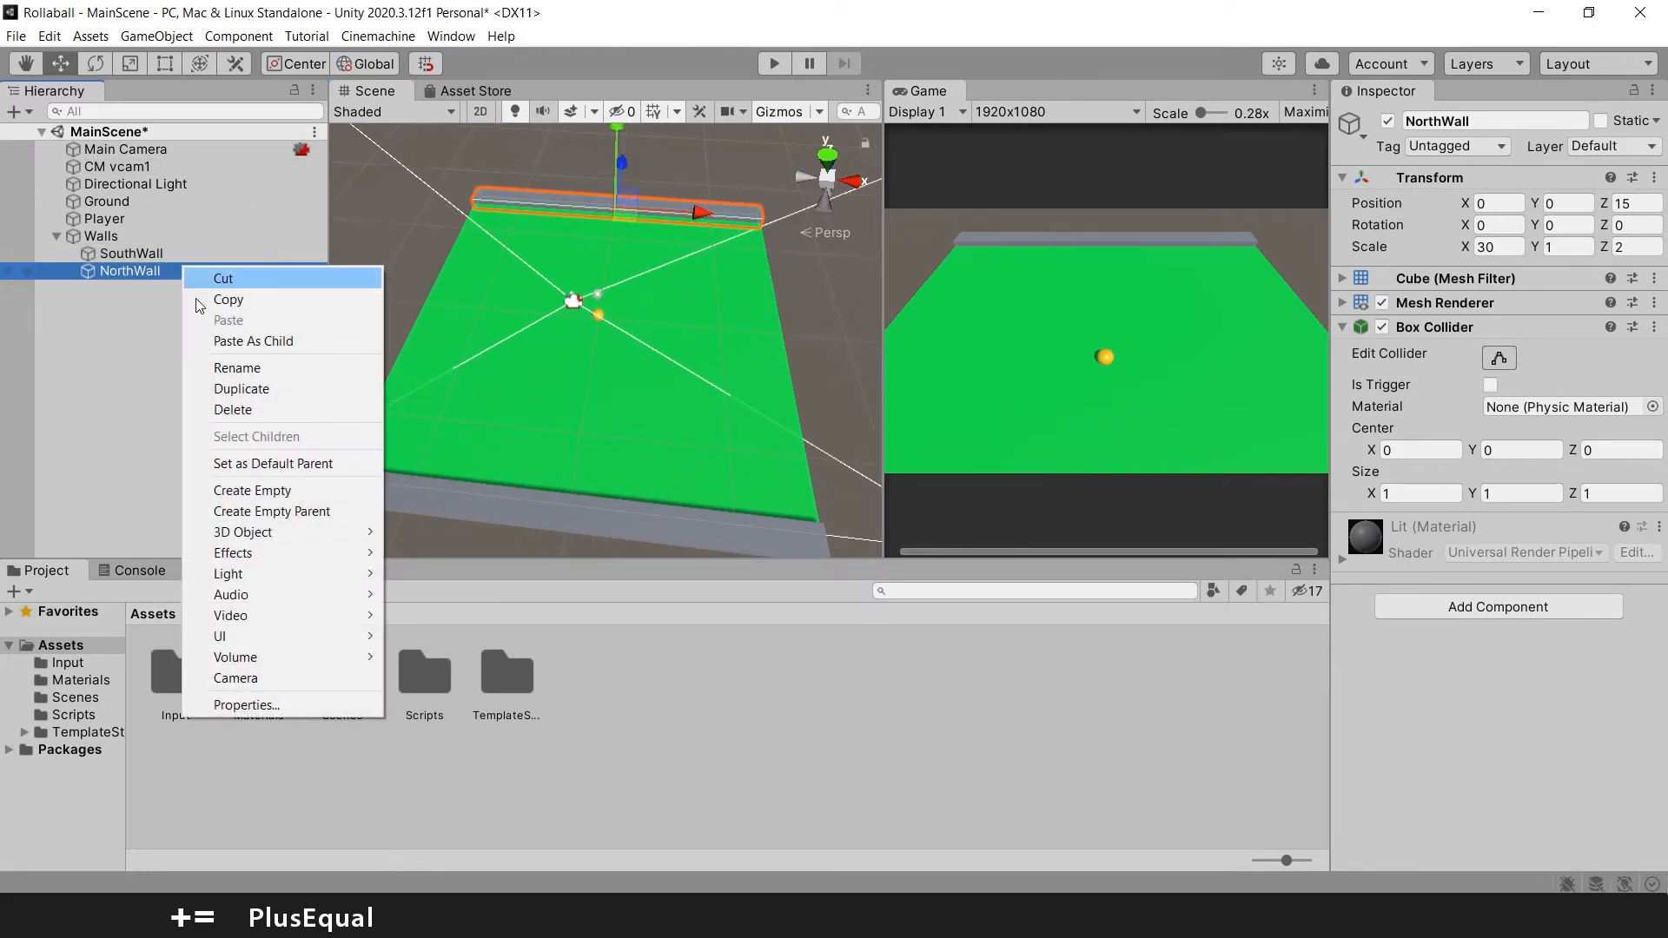
left_click(253, 391)
left_click(1621, 224)
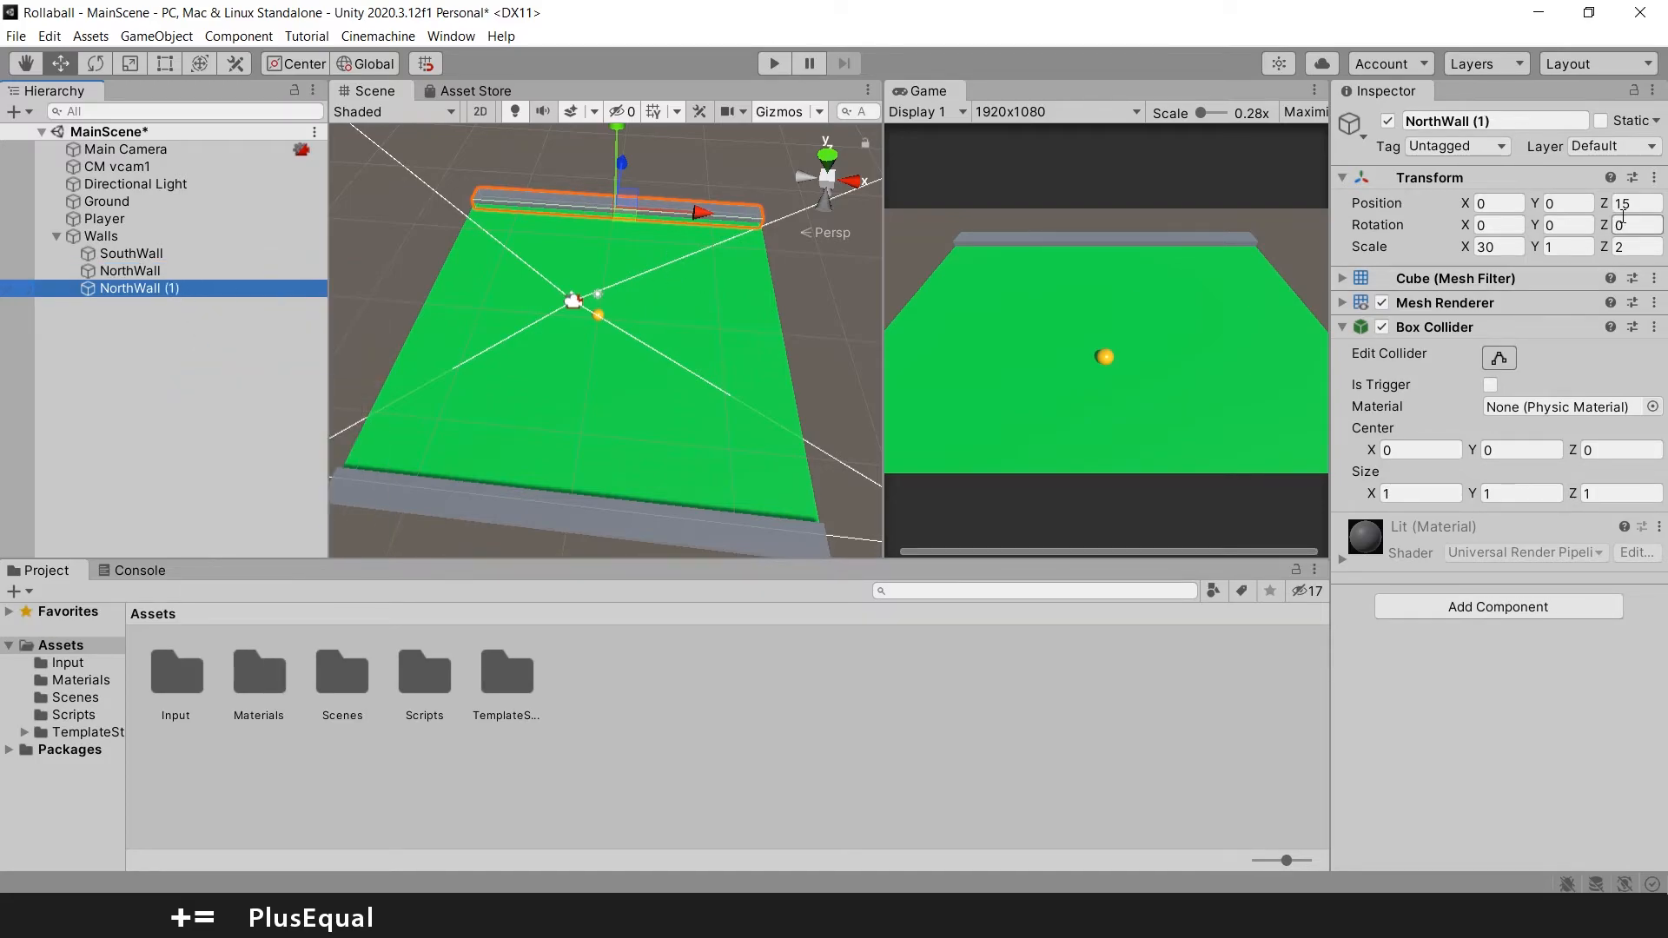
key("e")
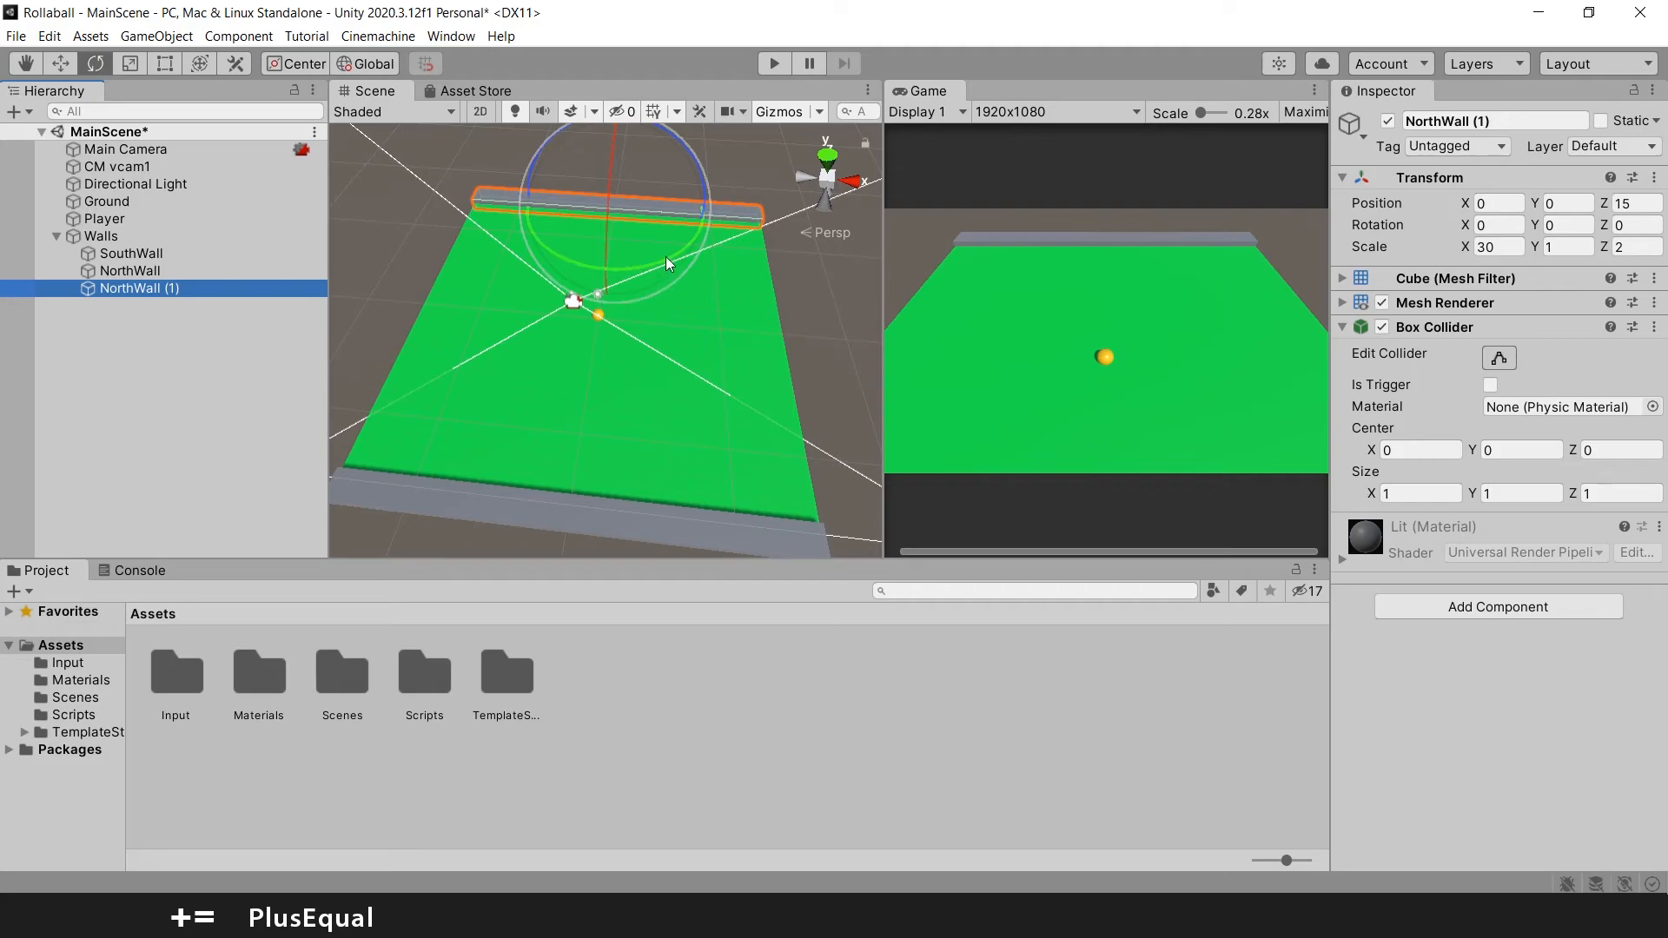
left_click_drag(679, 249, 479, 325)
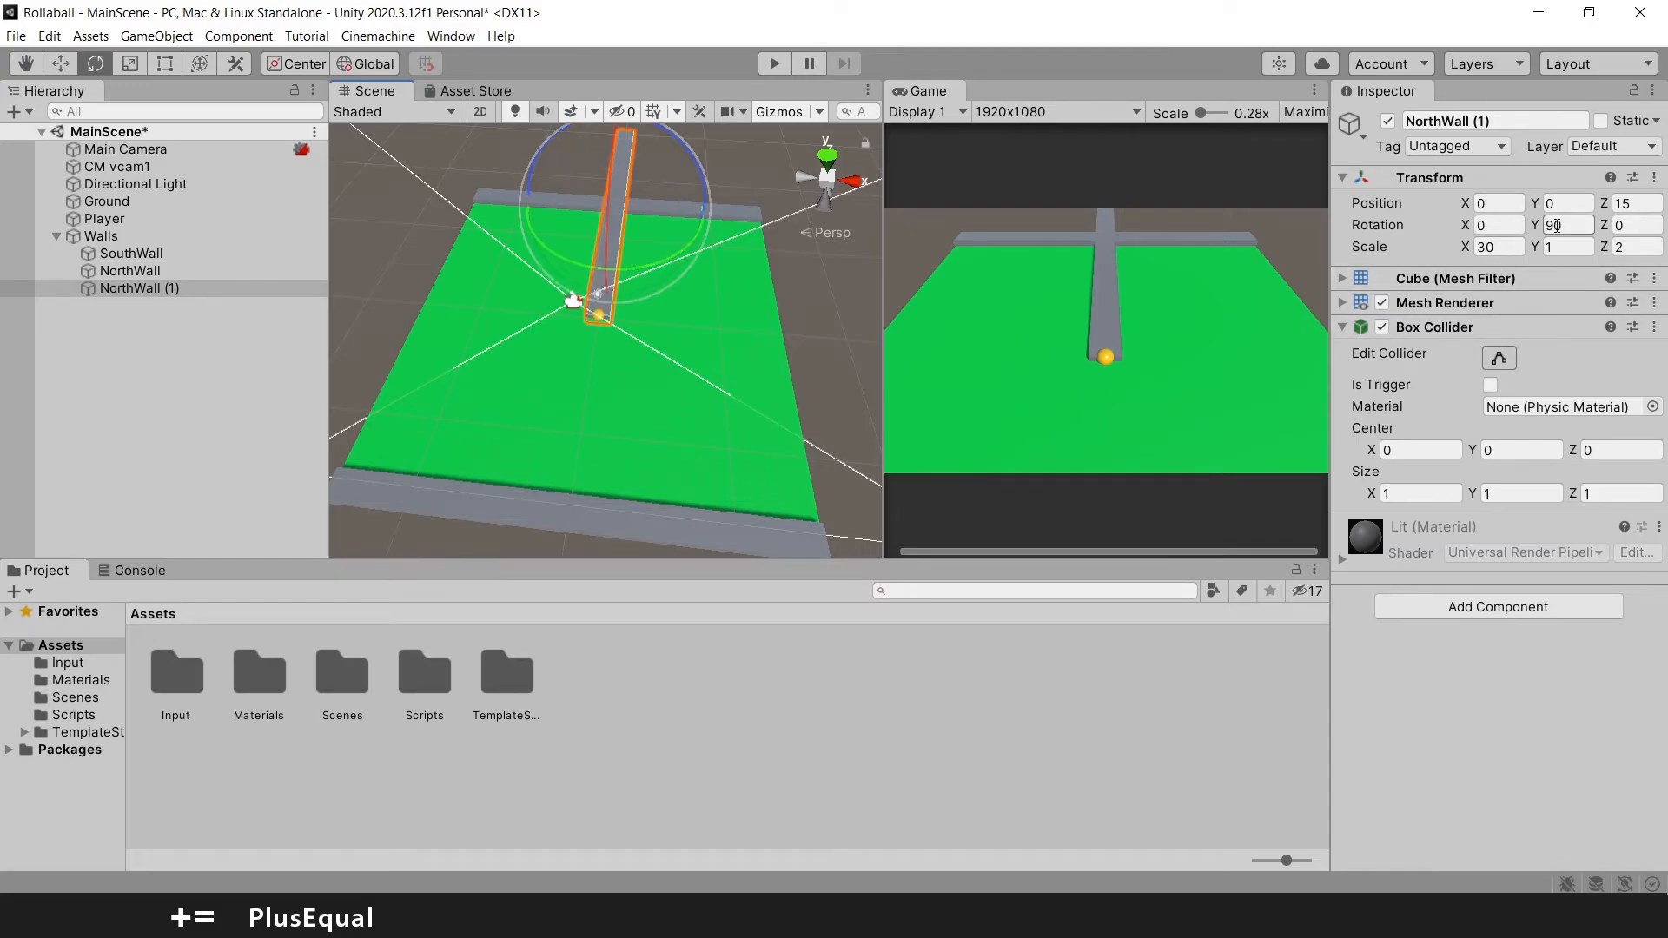
Set the rotated wall's Z position to 0 and its X position to 15
left_click(1649, 203)
type("0")
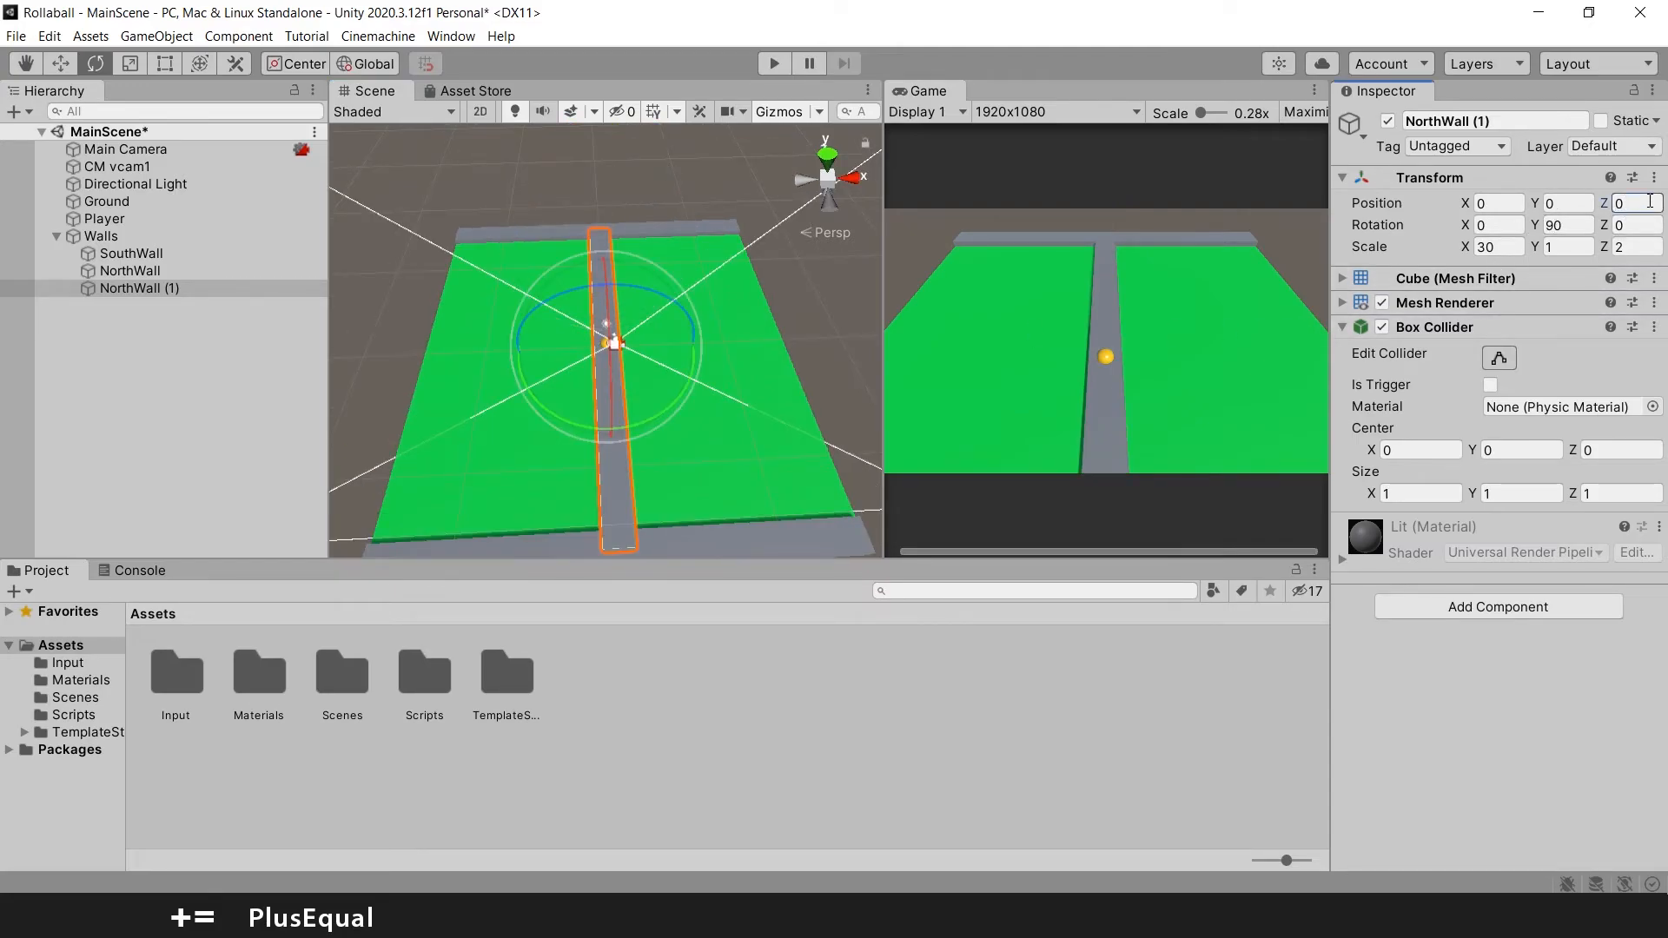
left_click(1488, 203)
type("15")
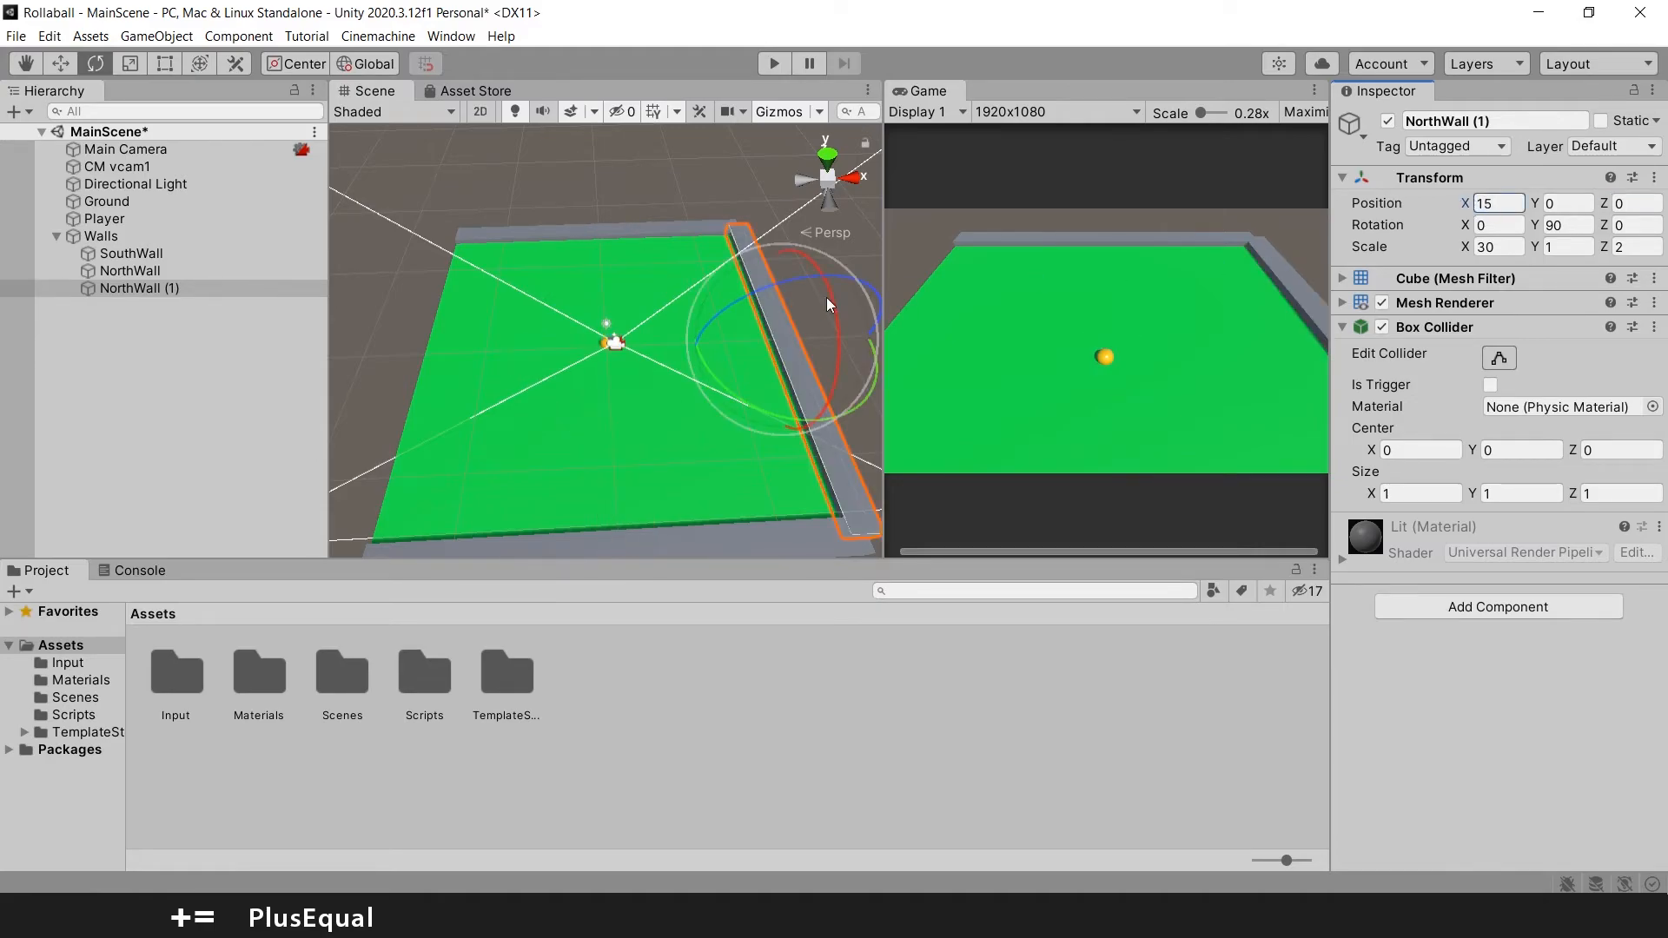
Duplicate the rotated wall and set the copy's X position to -15 to close the opposite side
key("w")
right_click_drag(584, 395, 513, 503)
key("s")
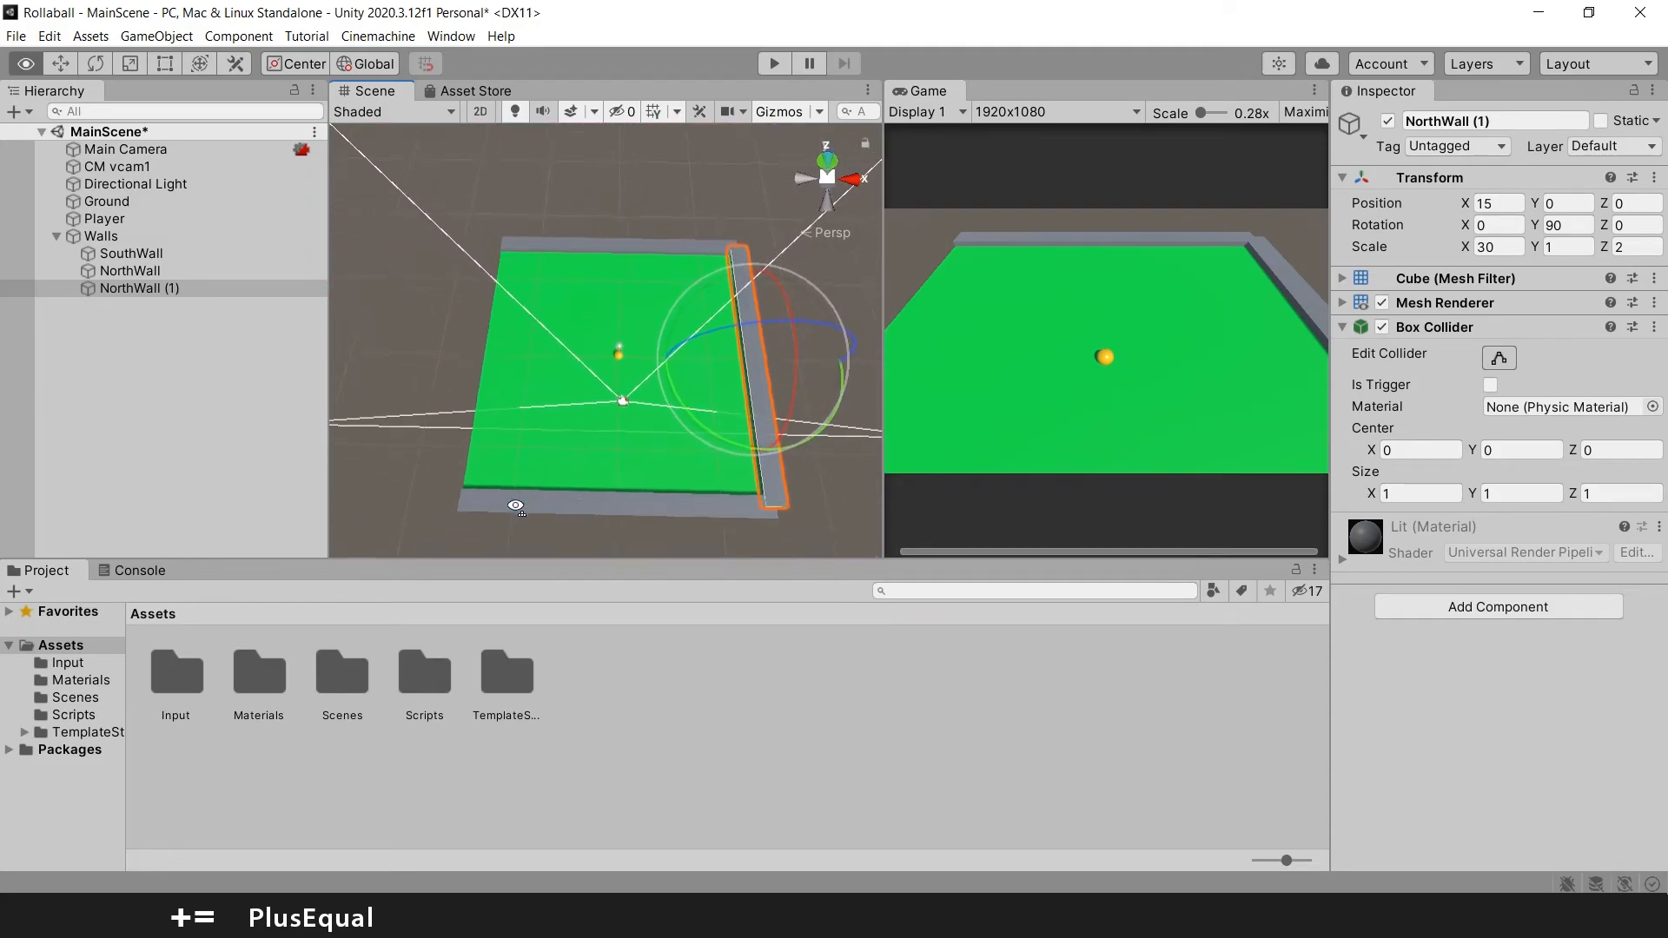
left_click(144, 285)
right_click(144, 285)
left_click(194, 403)
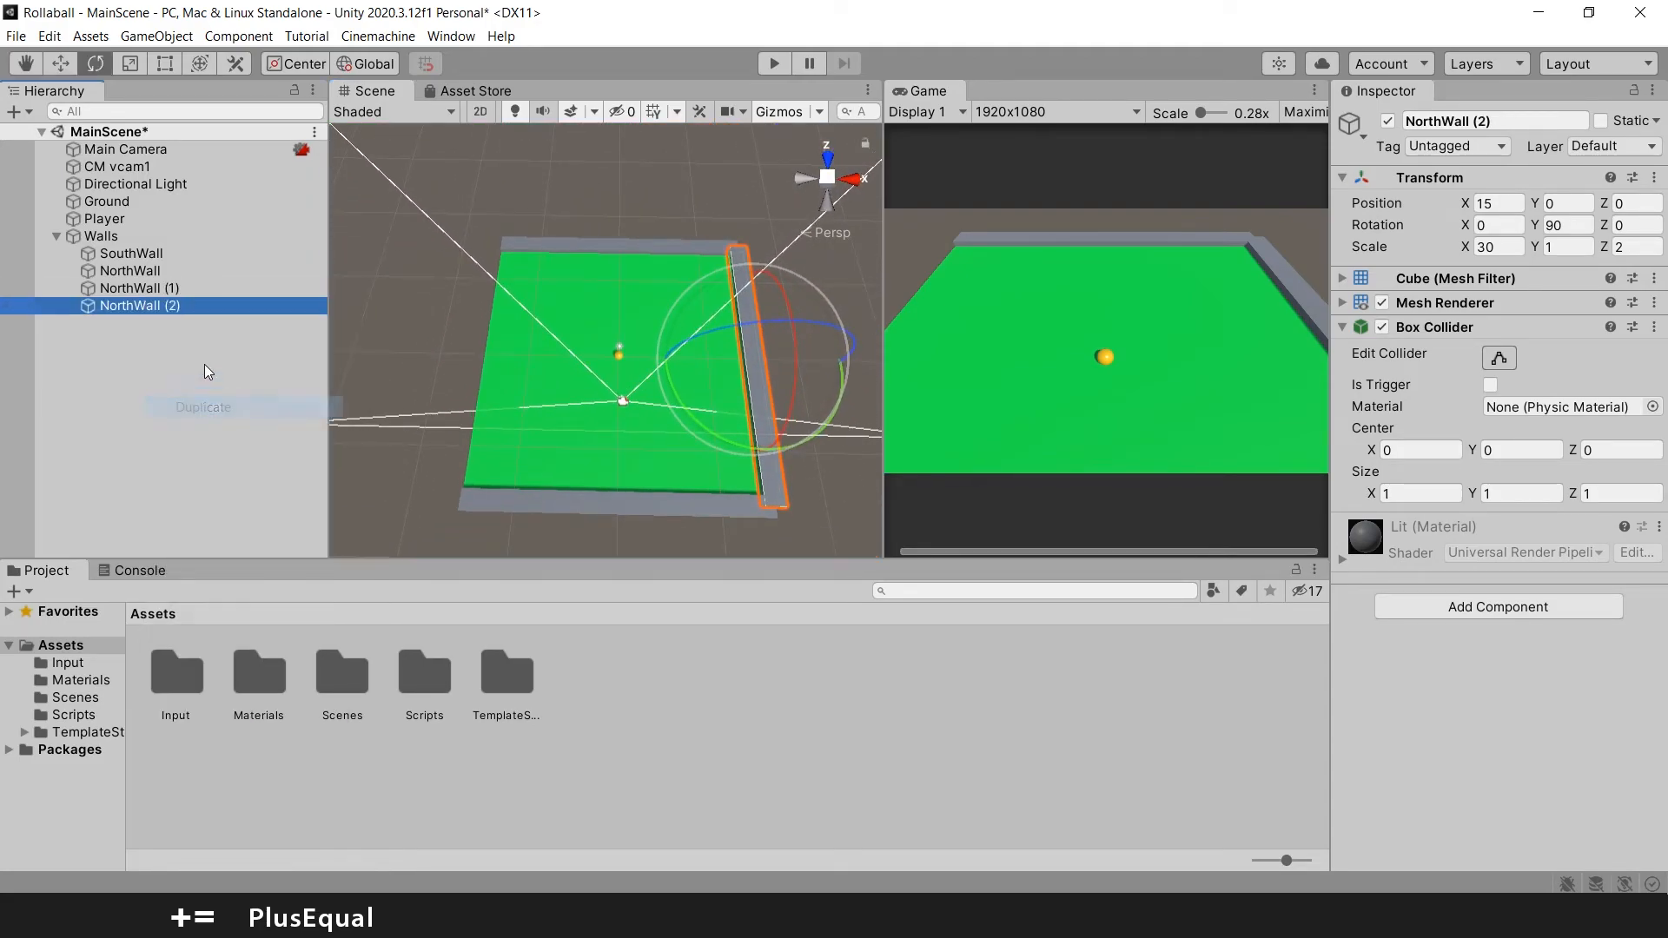
left_click(1485, 202)
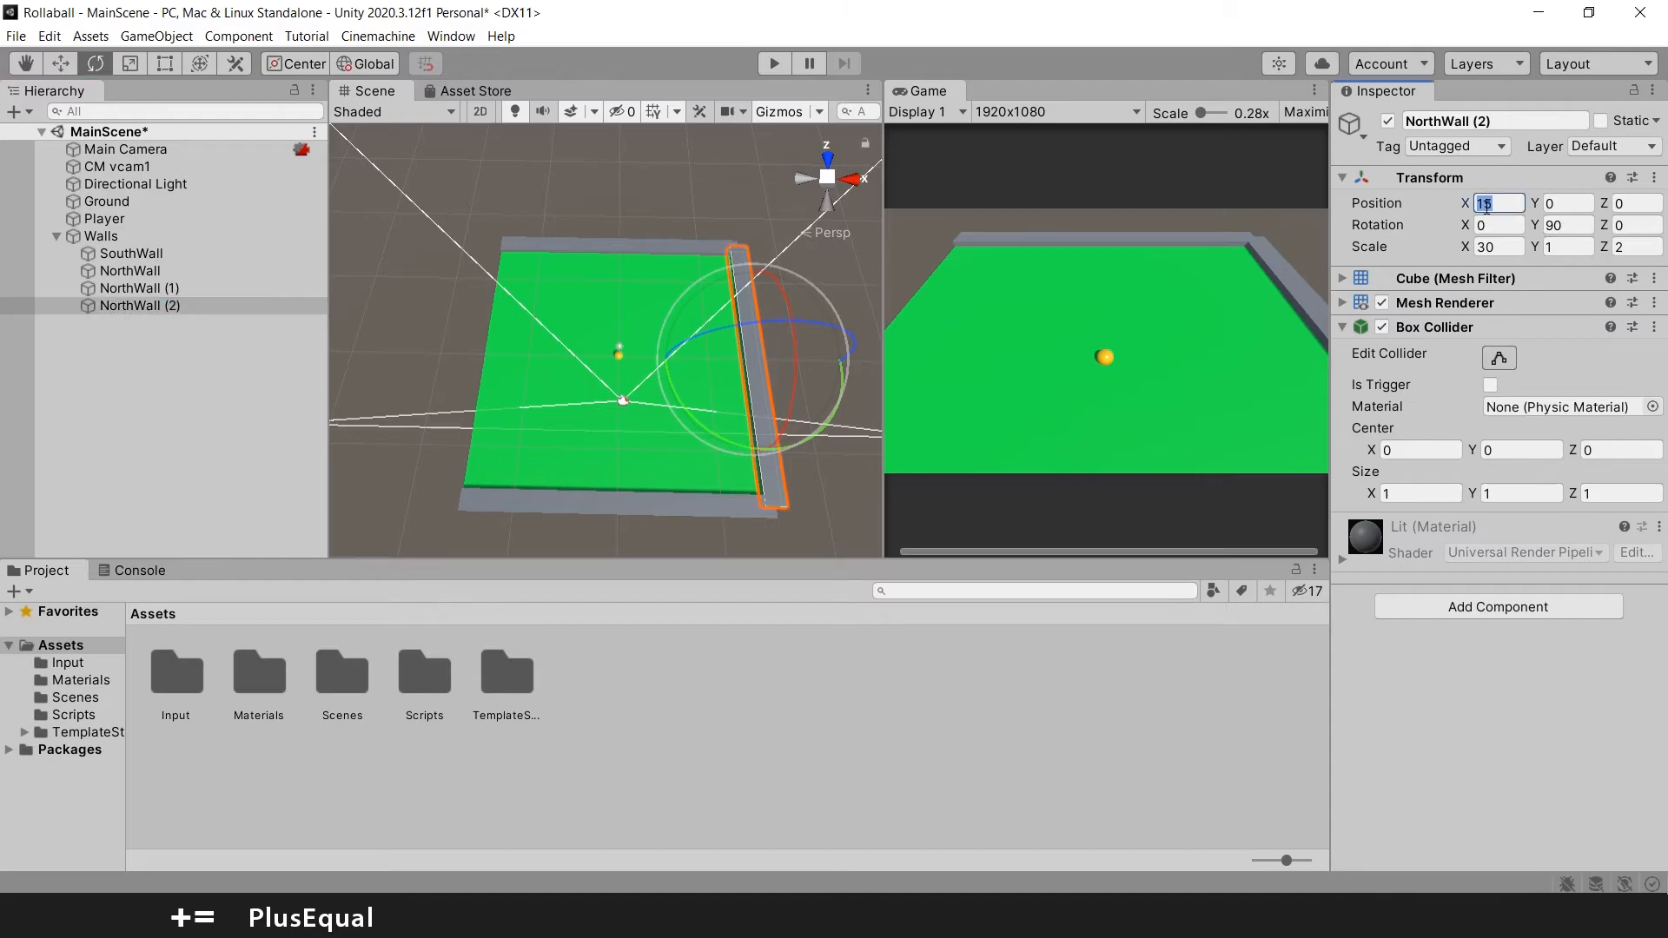
type("-")
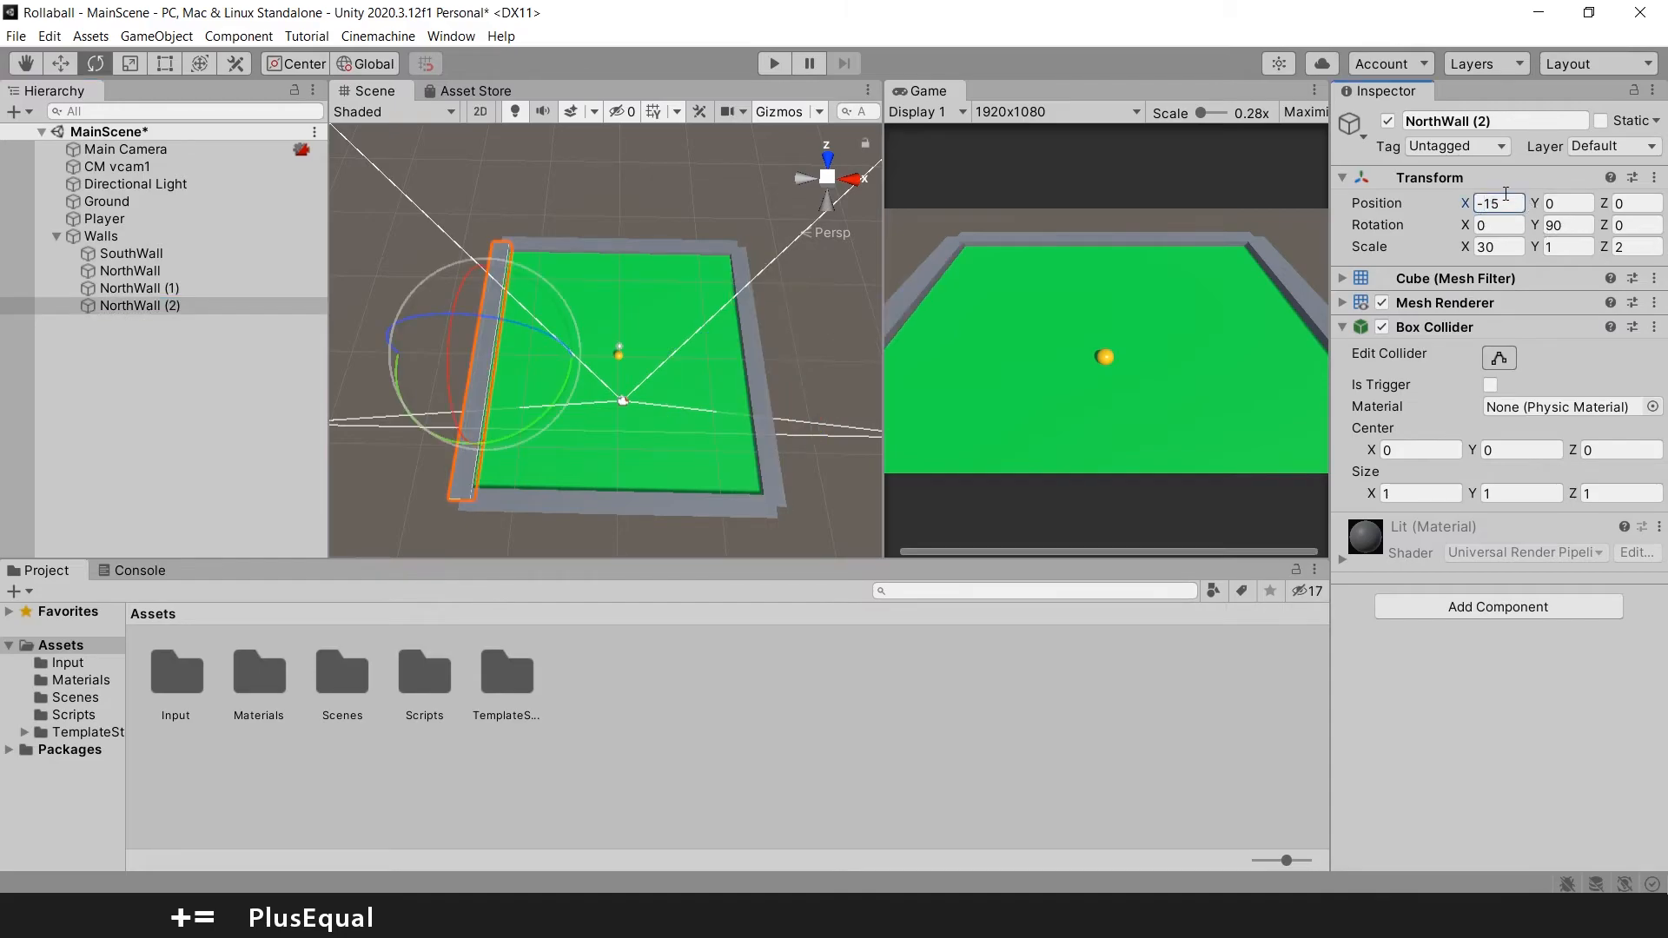
Set the X scale of both rotated side walls to 32 so they reach the outer corners
left_click_drag(725, 252, 504, 182, "alt")
left_click(1514, 249)
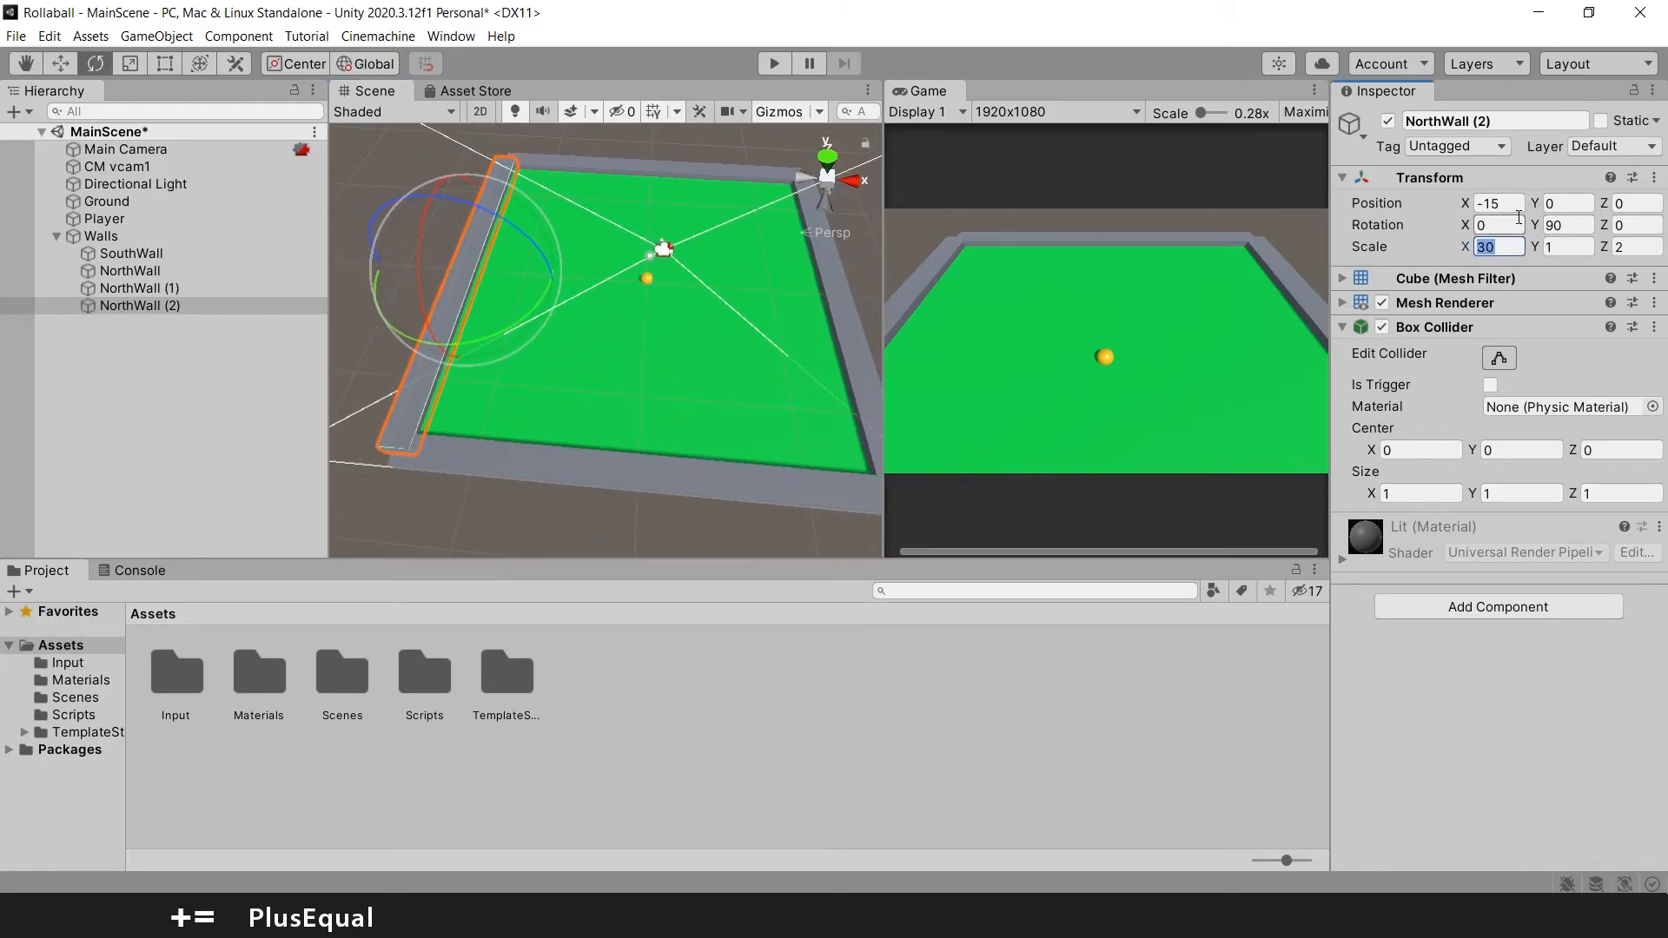
key("BackSpace")
type("2")
left_click(186, 295)
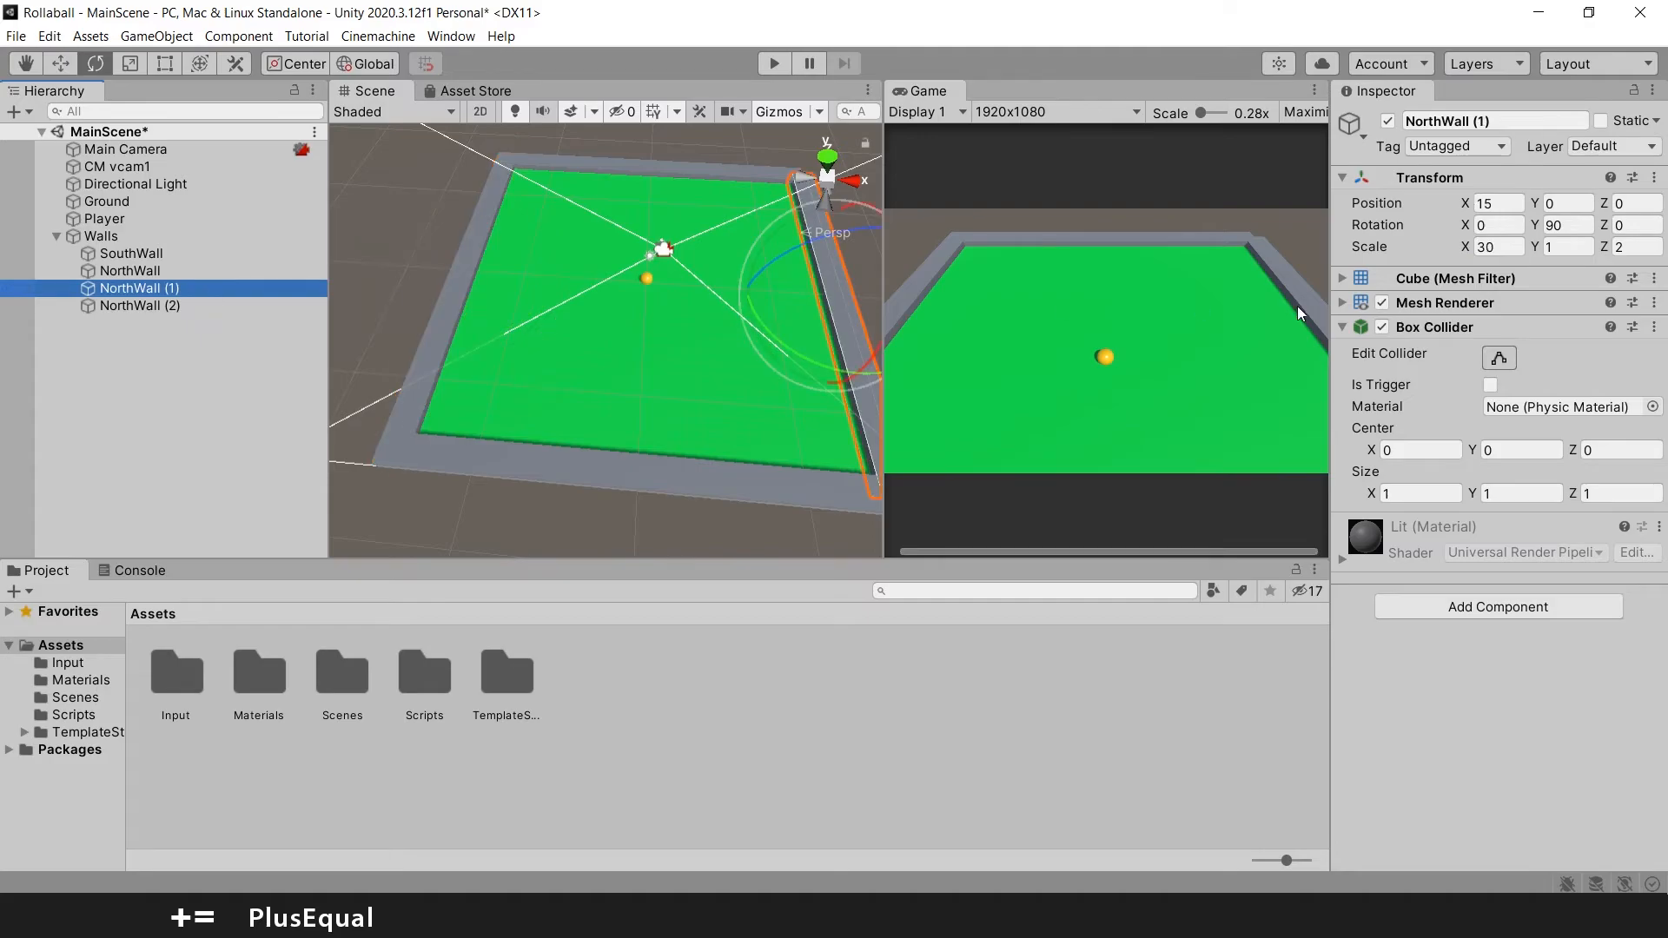
left_click(1516, 247)
key("BackSpace")
type("2")
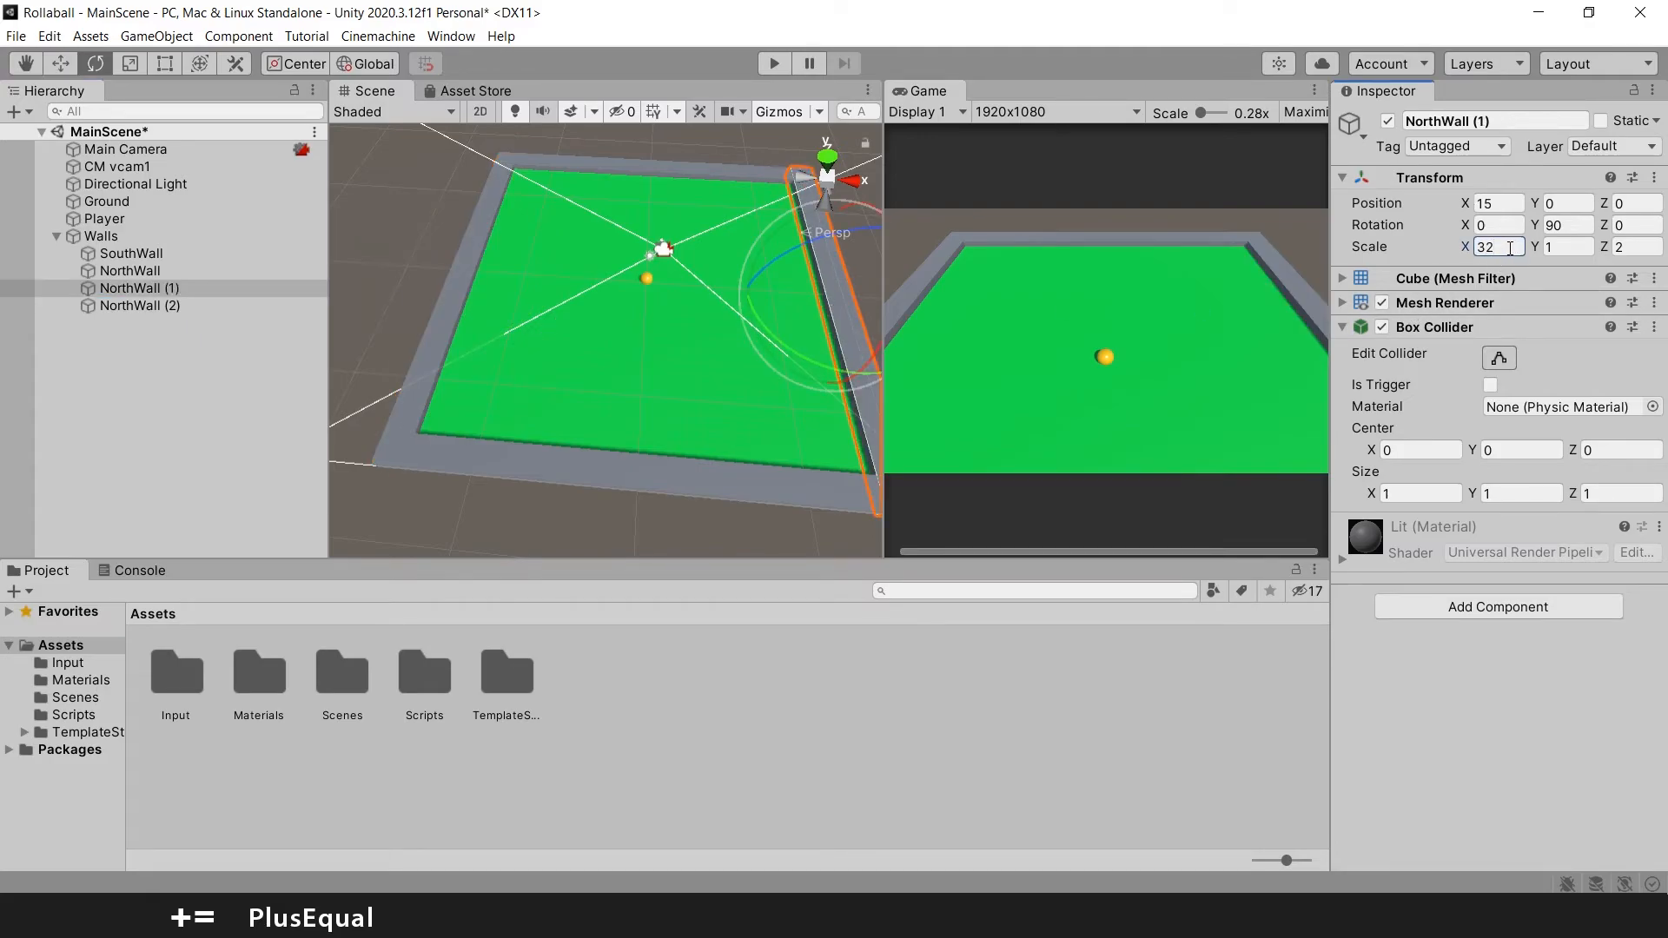
Rename the side wall at X 15 to EastWall
left_click(1140, 335)
right_click_drag(700, 429, 487, 387)
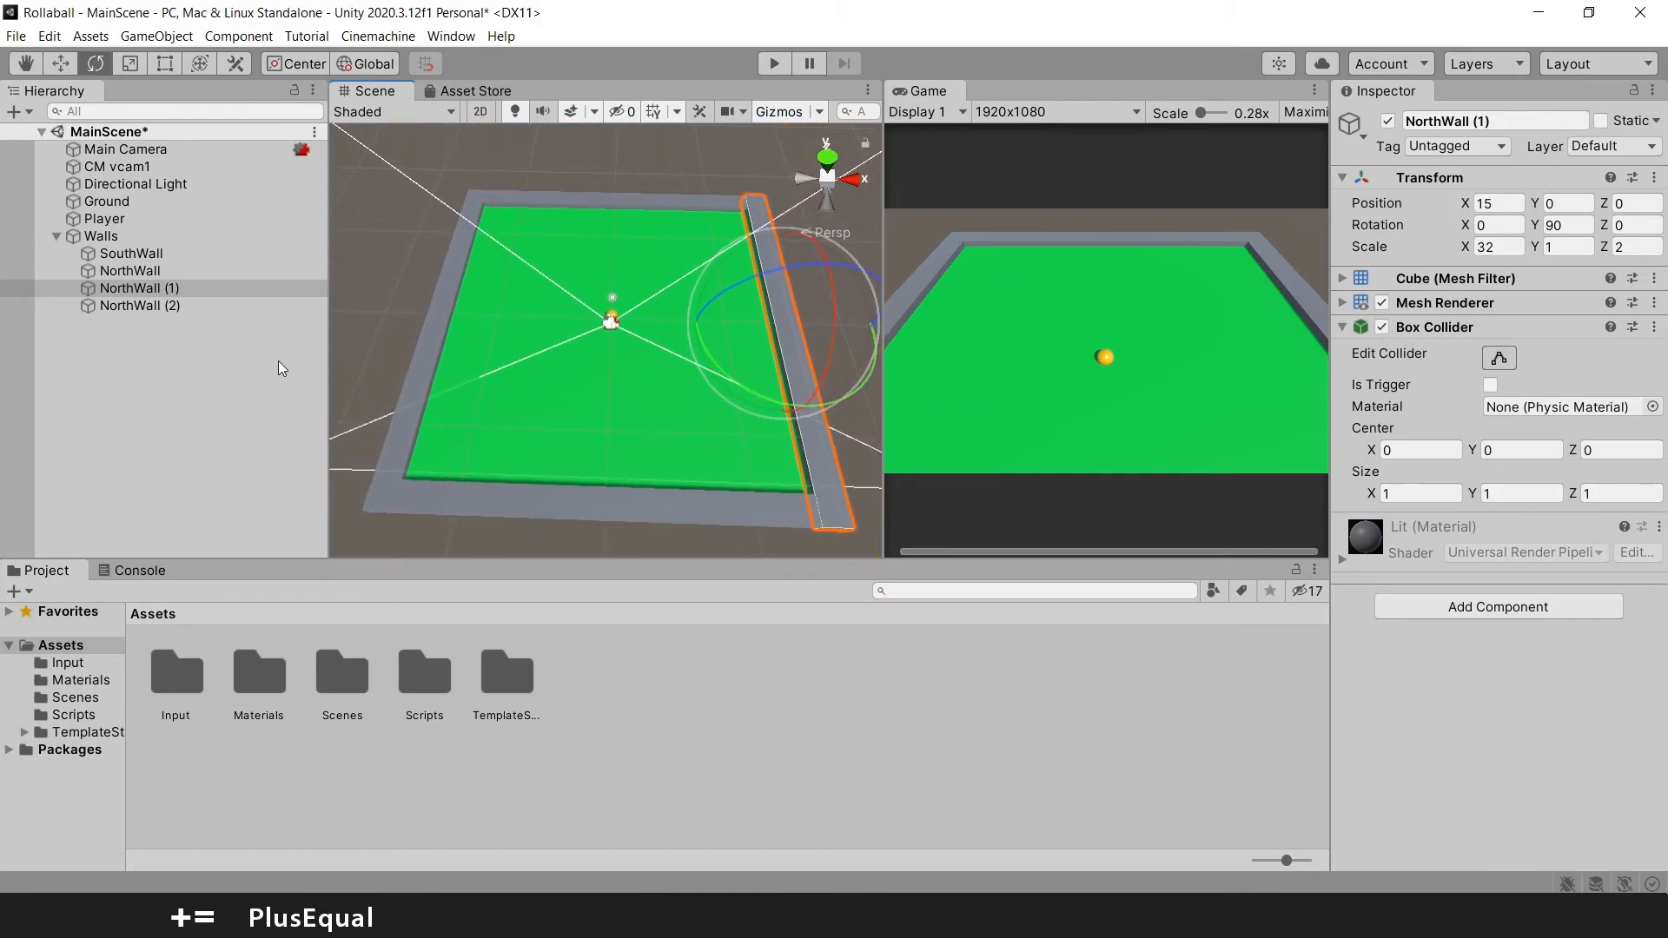
left_click(180, 286)
type("EasWal")
key("BackSpace")
key("BackSpace")
key("BackSpace")
type("tWall")
key("Return")
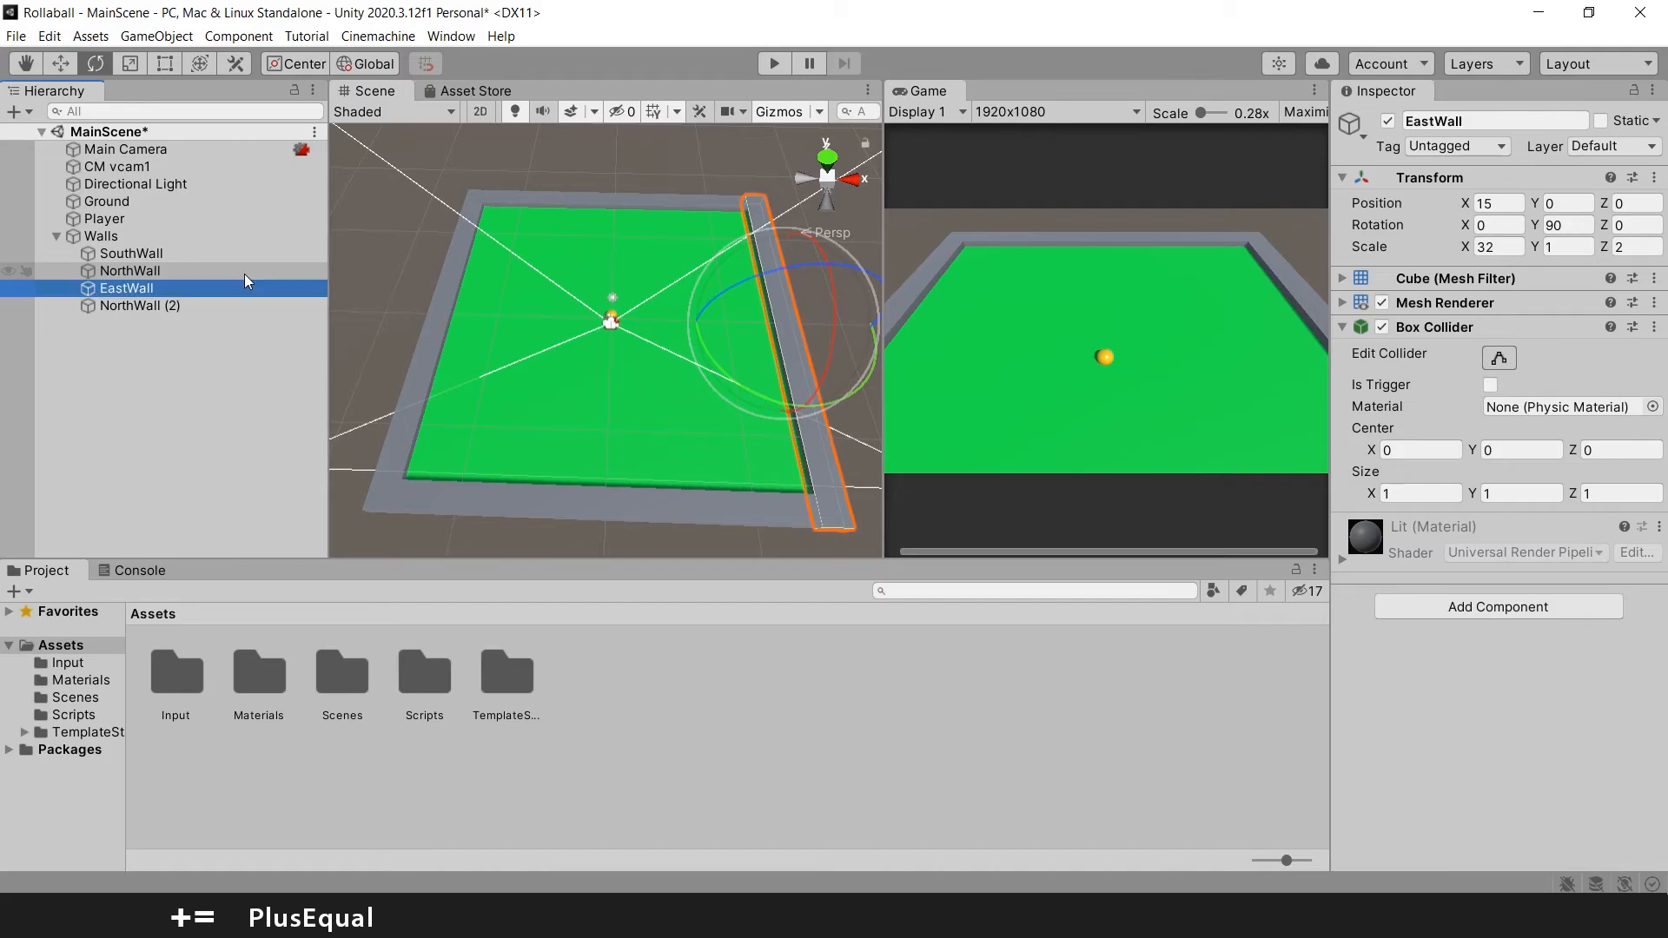
Rename the side wall at X -15 to WestWall
left_click(186, 308)
left_click(186, 311)
type("WestWall")
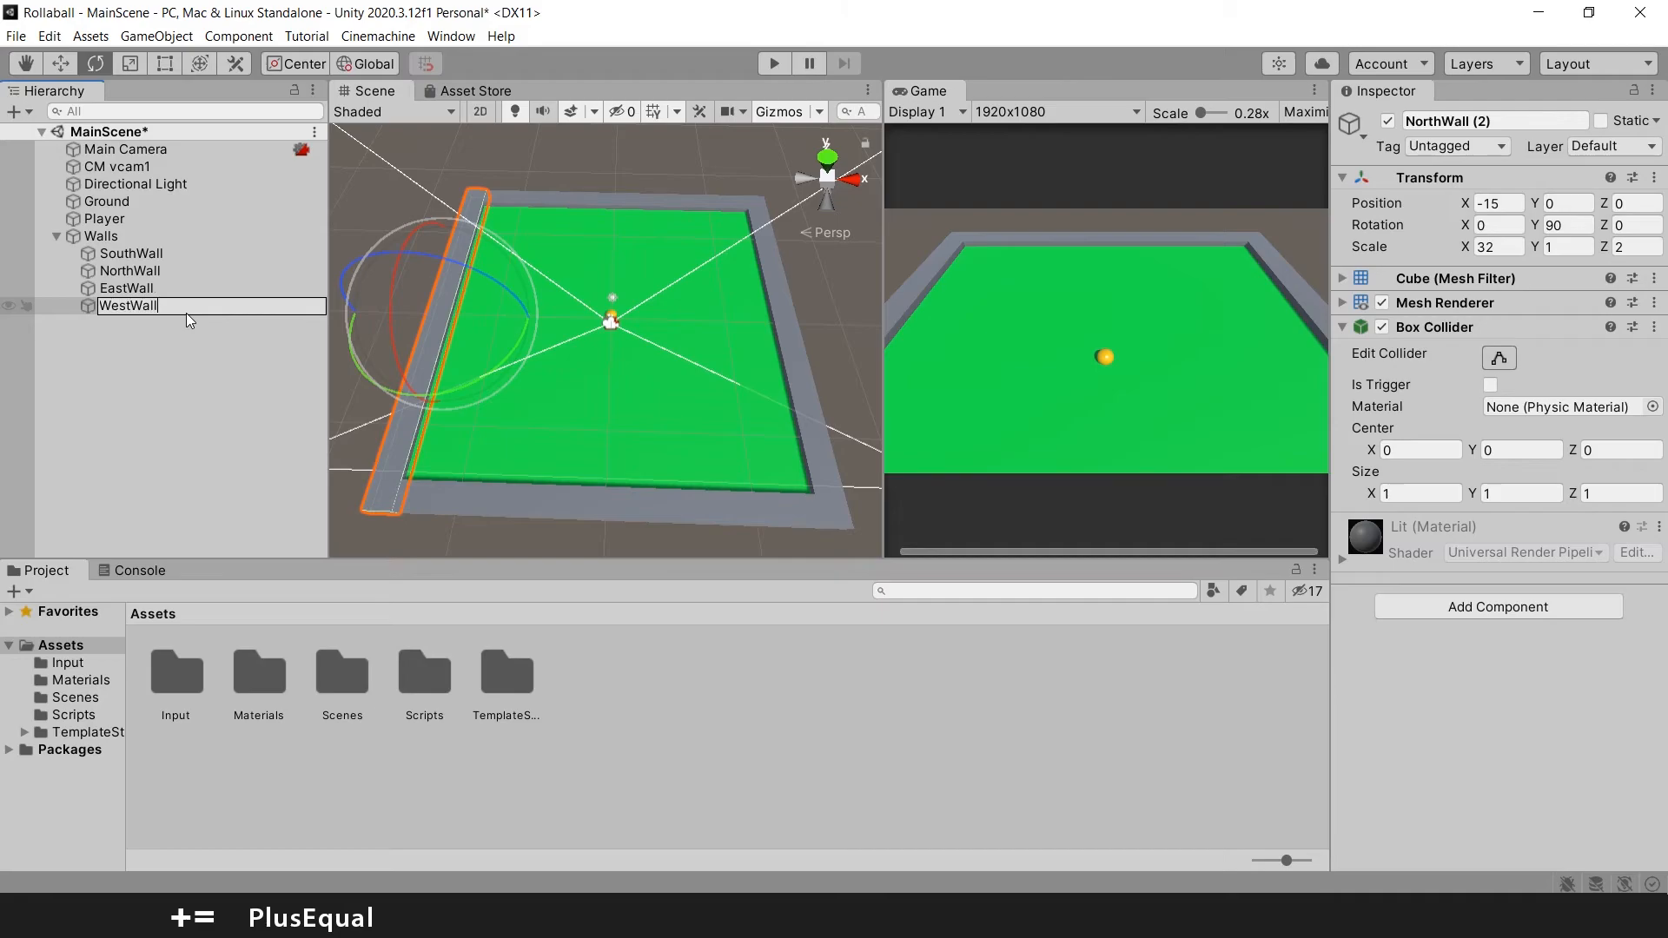
key("Return")
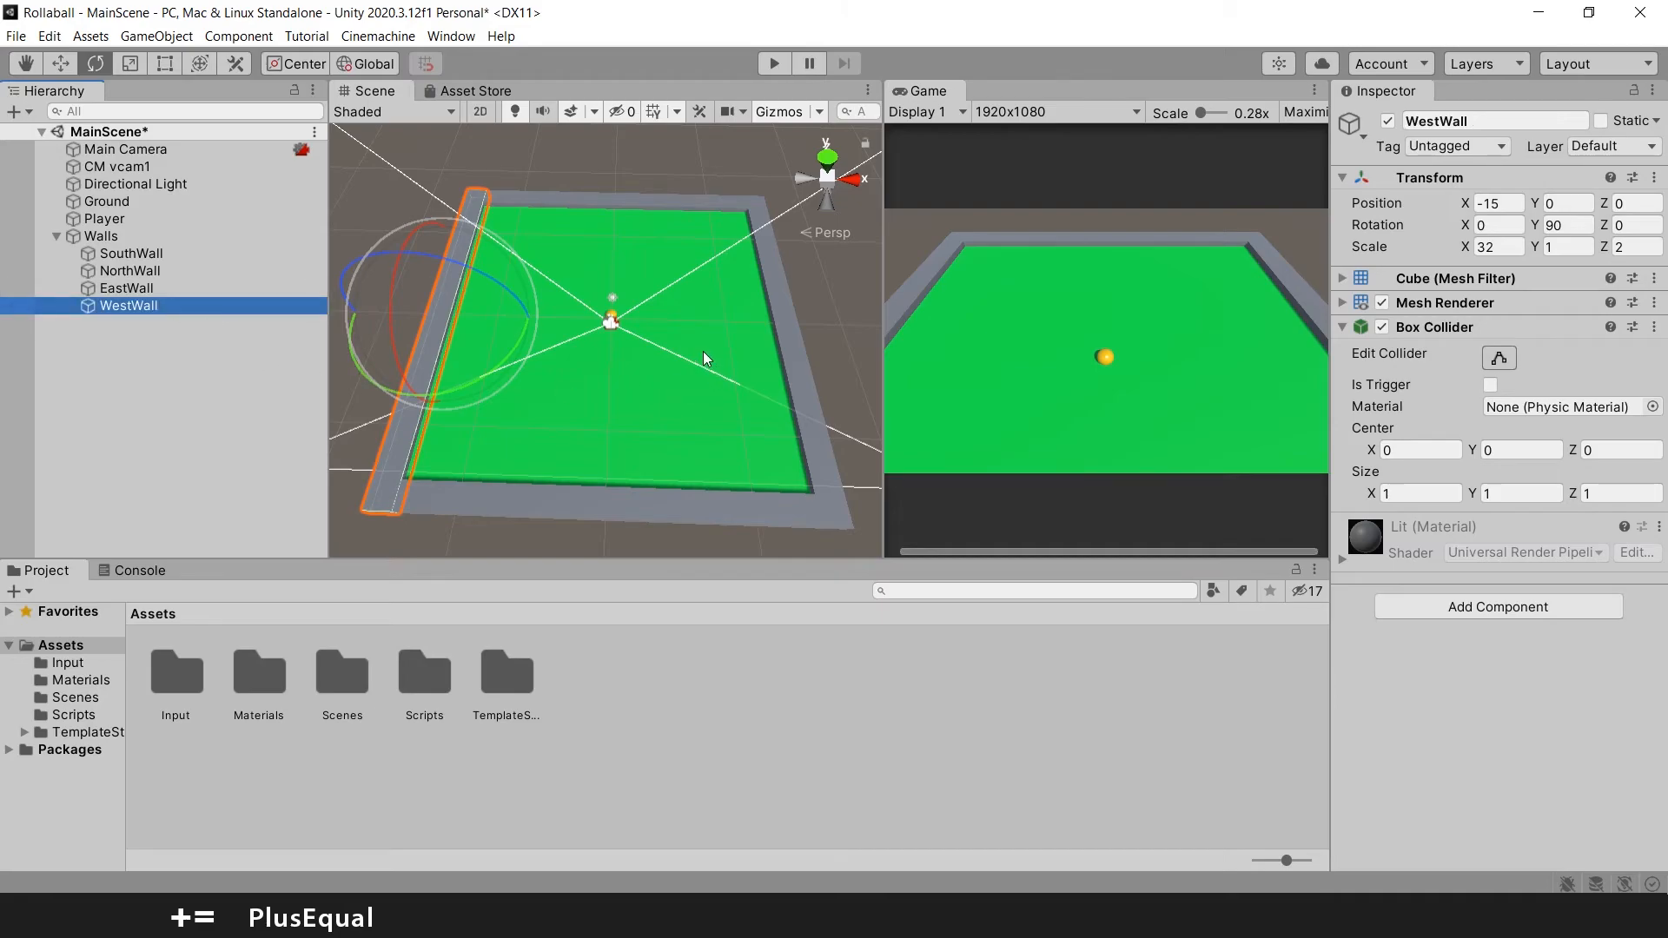
Raise the Walls parent object by setting its Y position to 0.5
left_click_drag(677, 337, 389, 157, "alt")
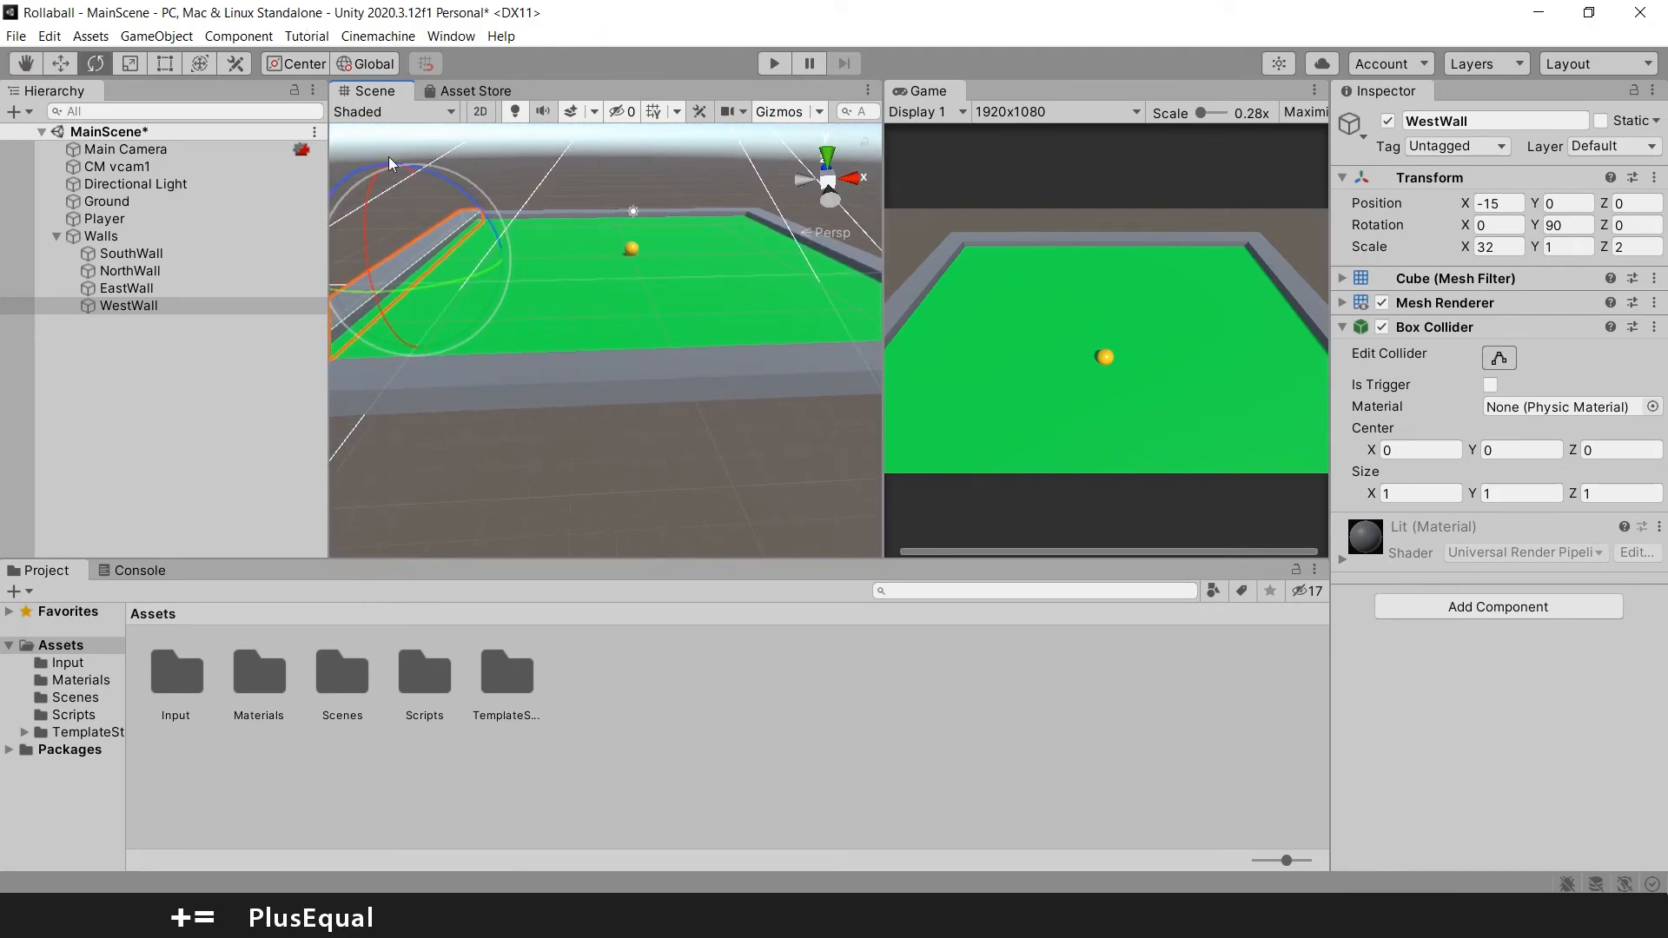
left_click(195, 241)
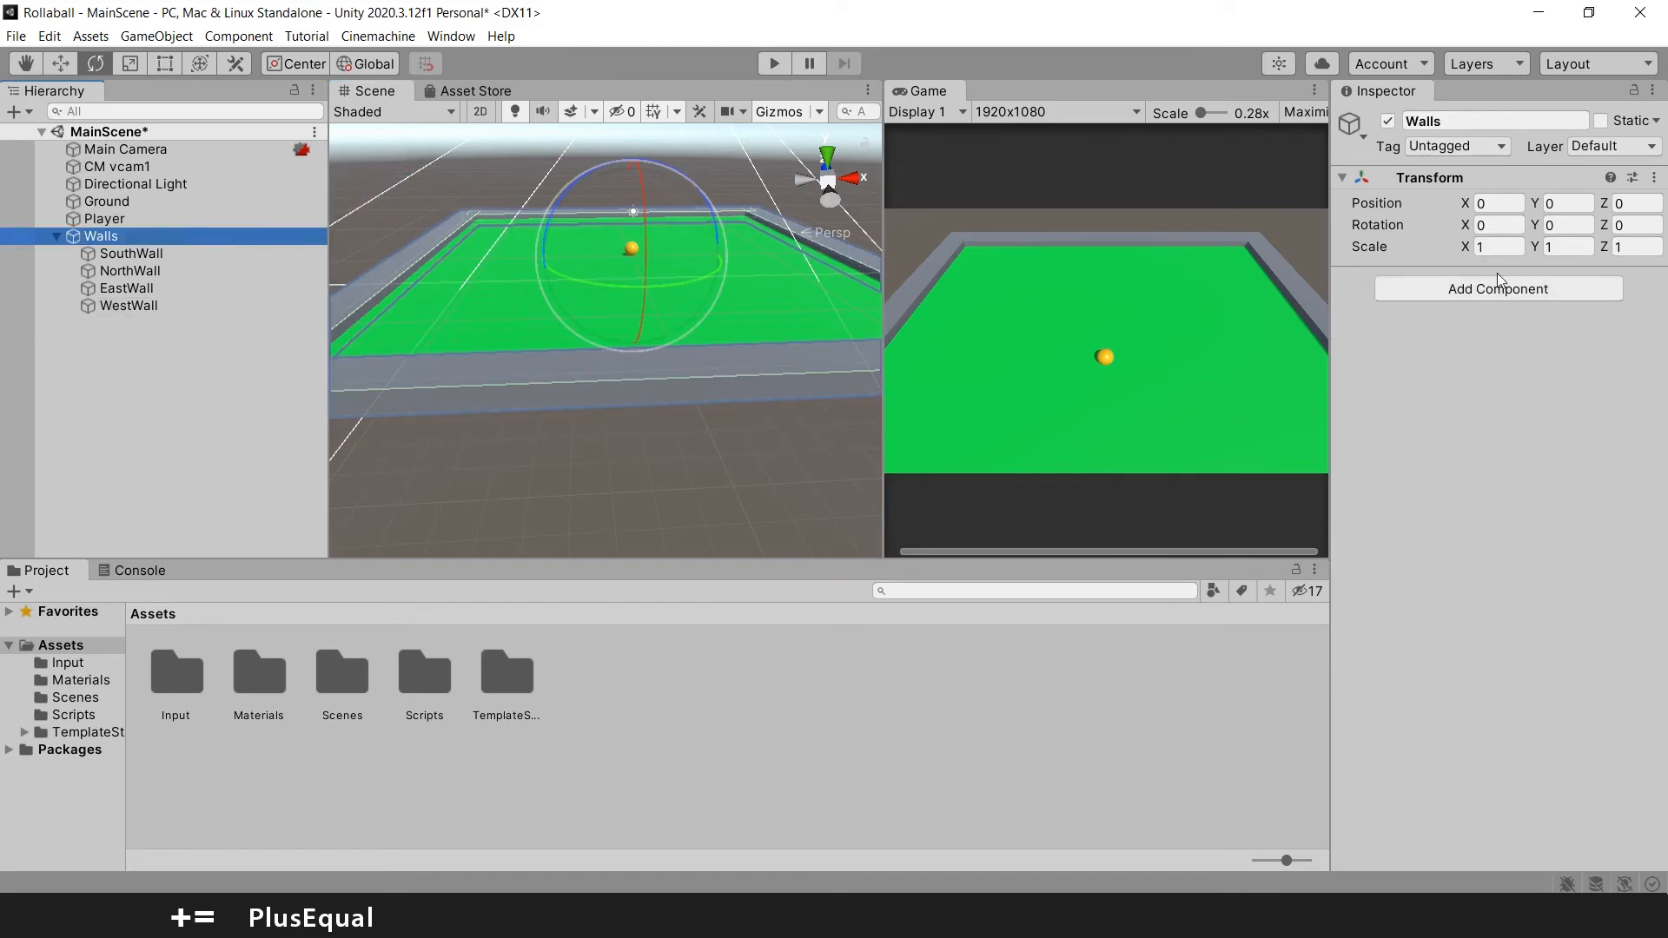
left_click(1567, 203)
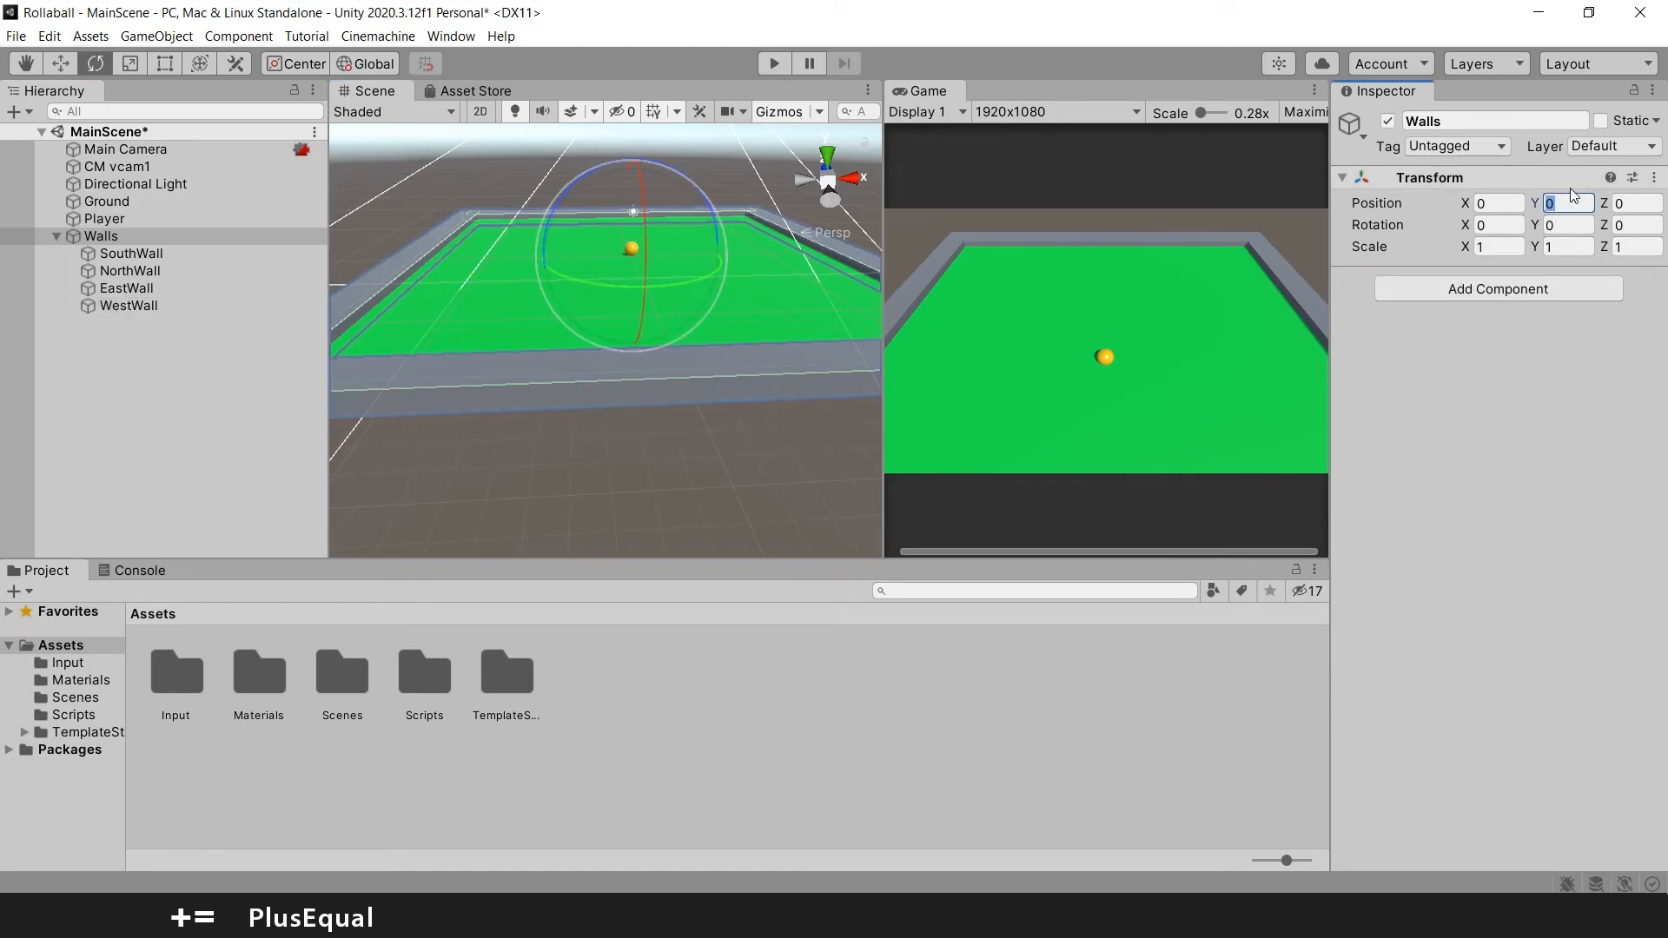
type("0.5")
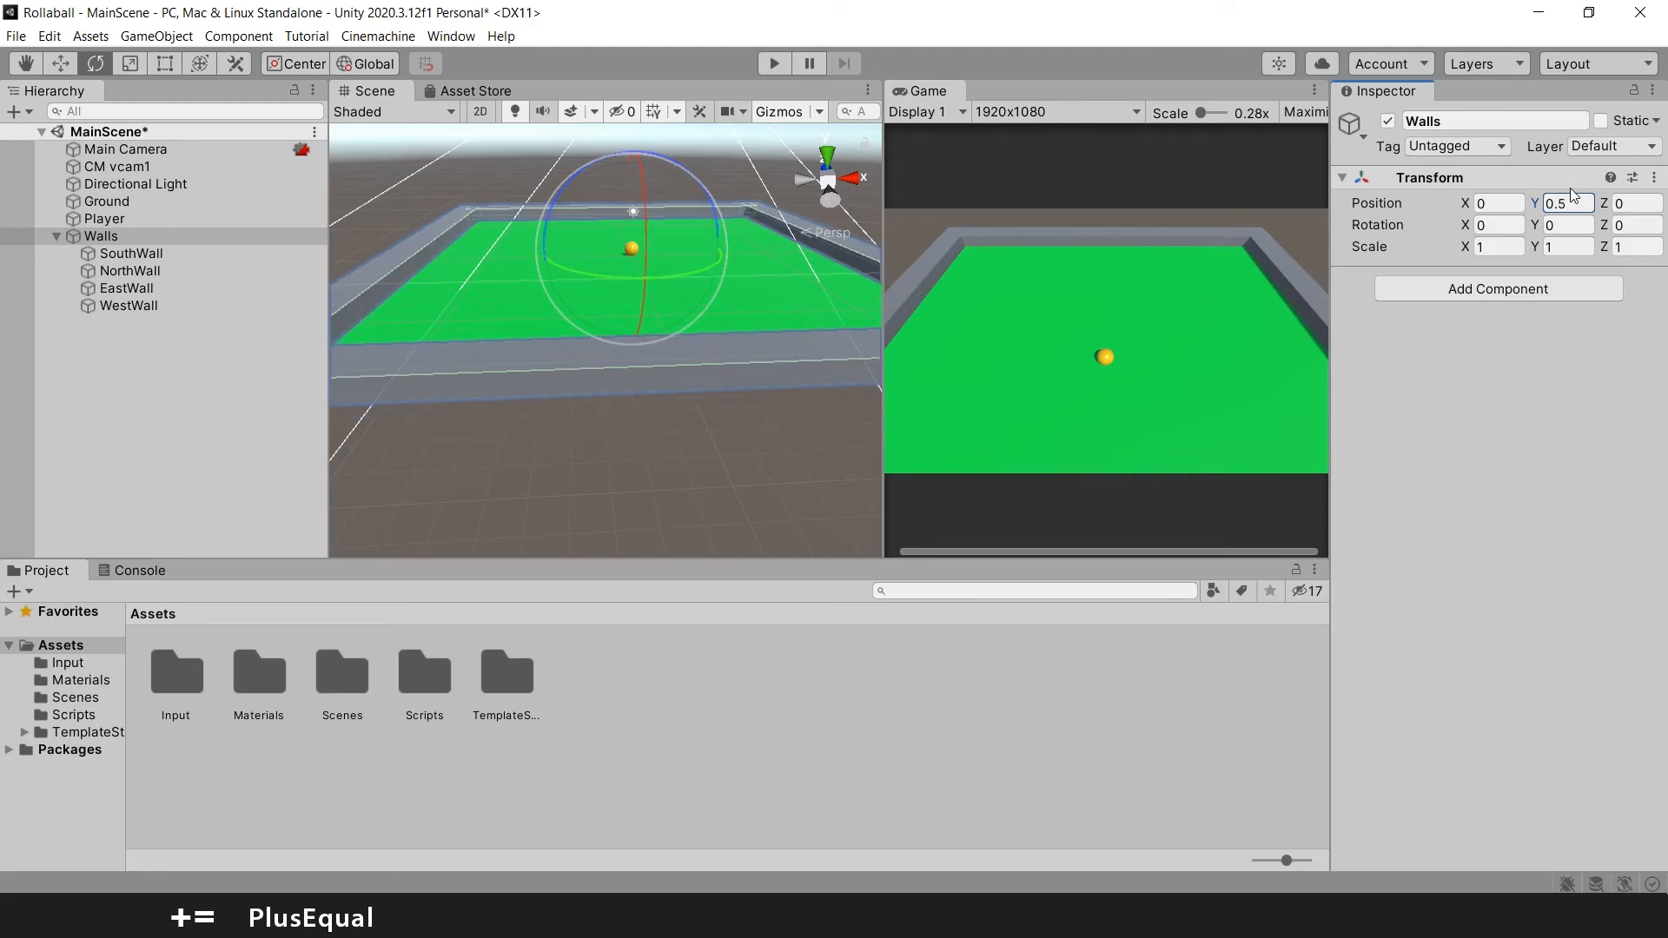
right_click_drag(591, 340, 336, 232)
right_click_drag(266, 233, 910, 167)
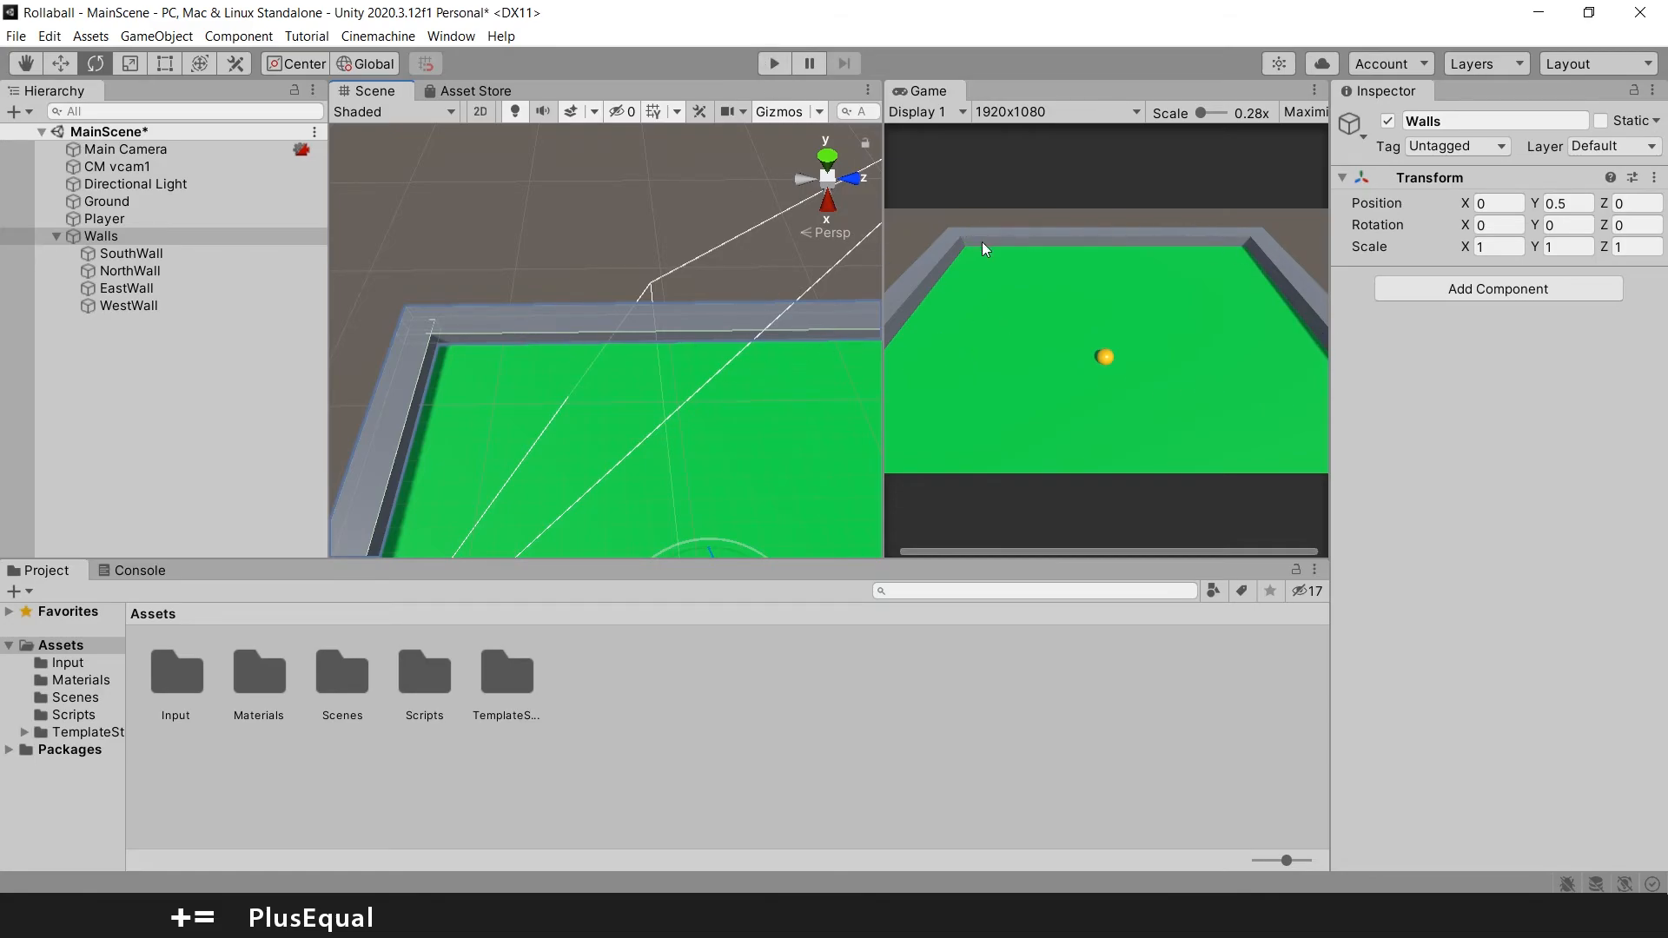
Run the game, roll the ball against the walls to test their collisions, and stop play mode
left_click(773, 62)
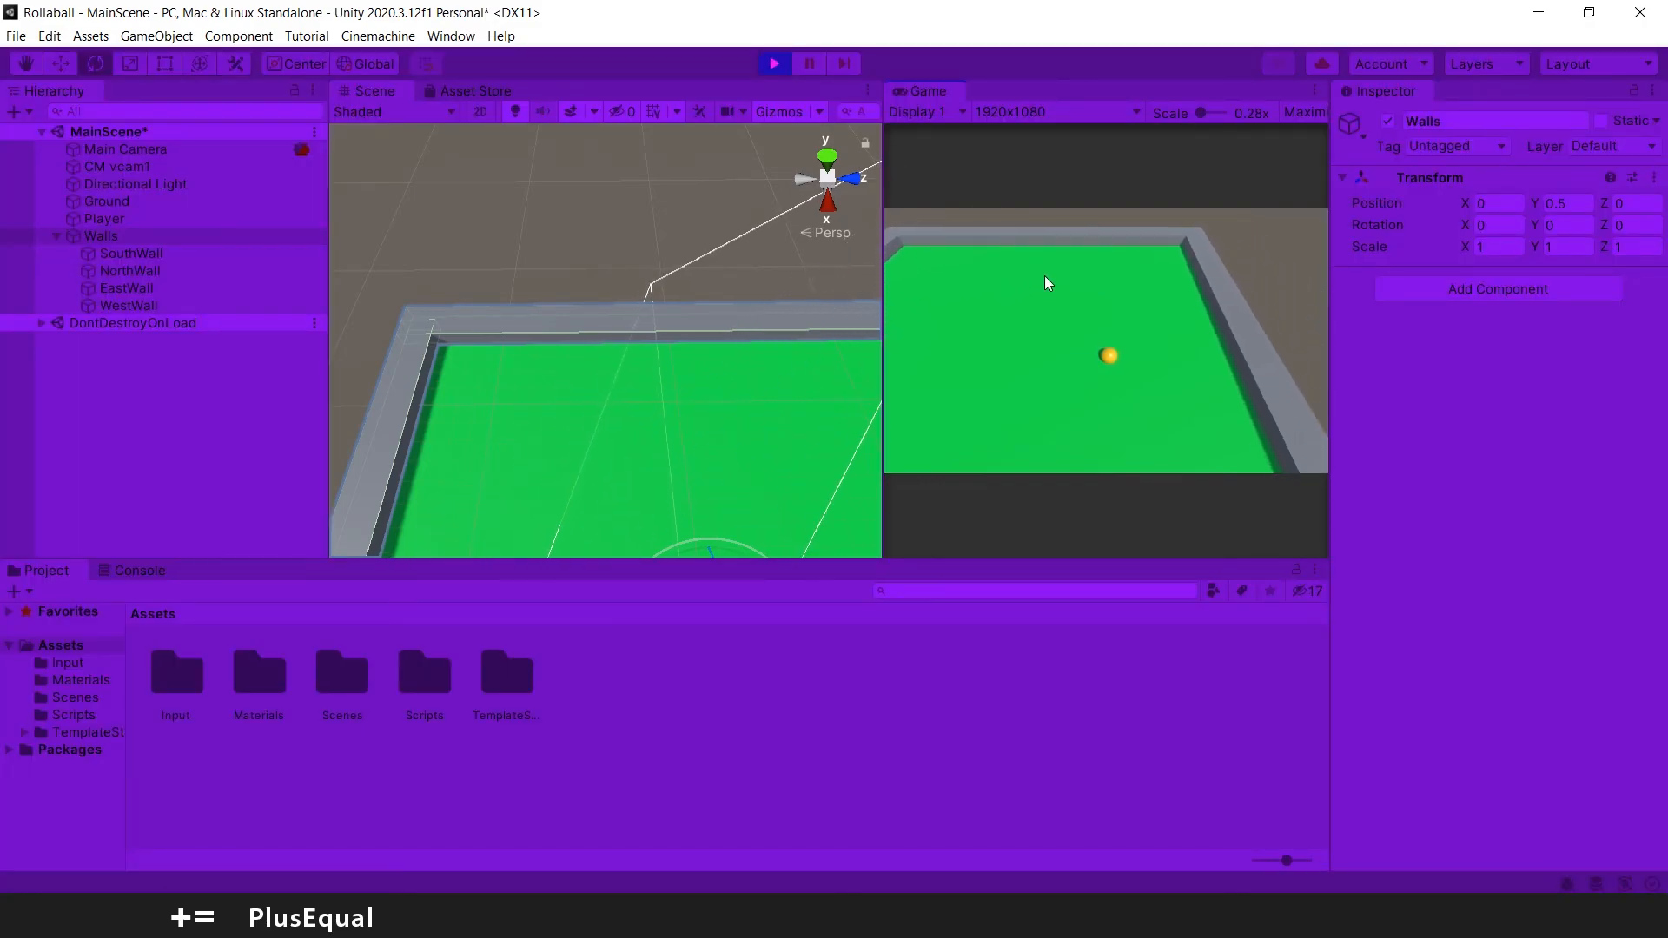
key("a")
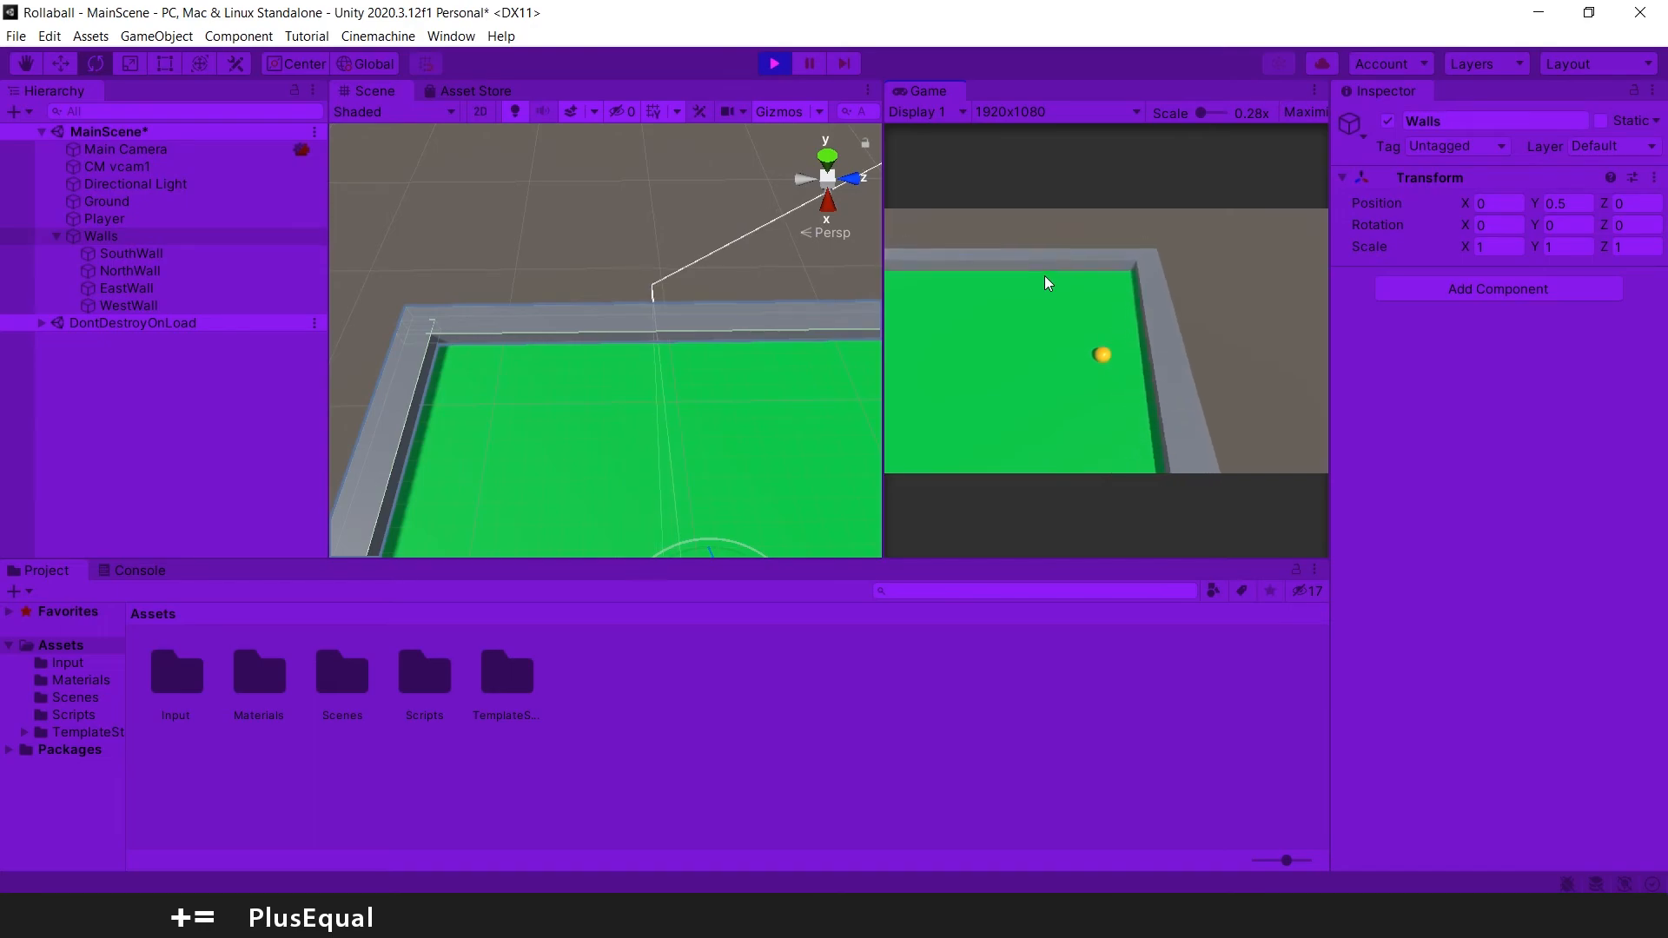
key("w")
key("s")
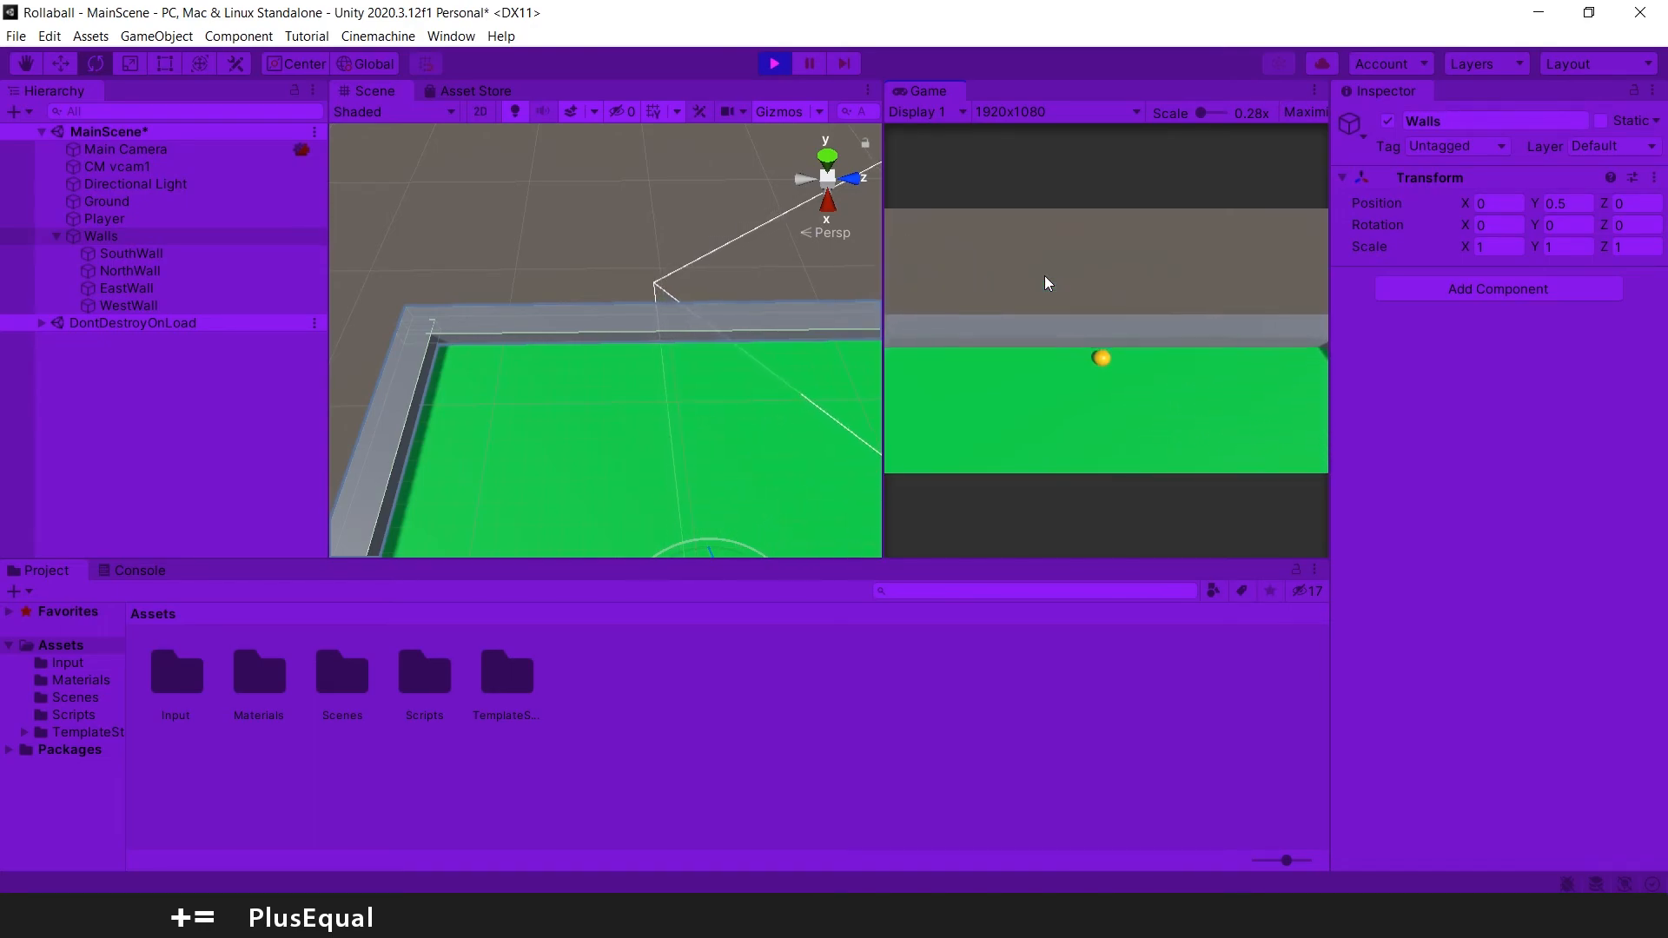
key("a")
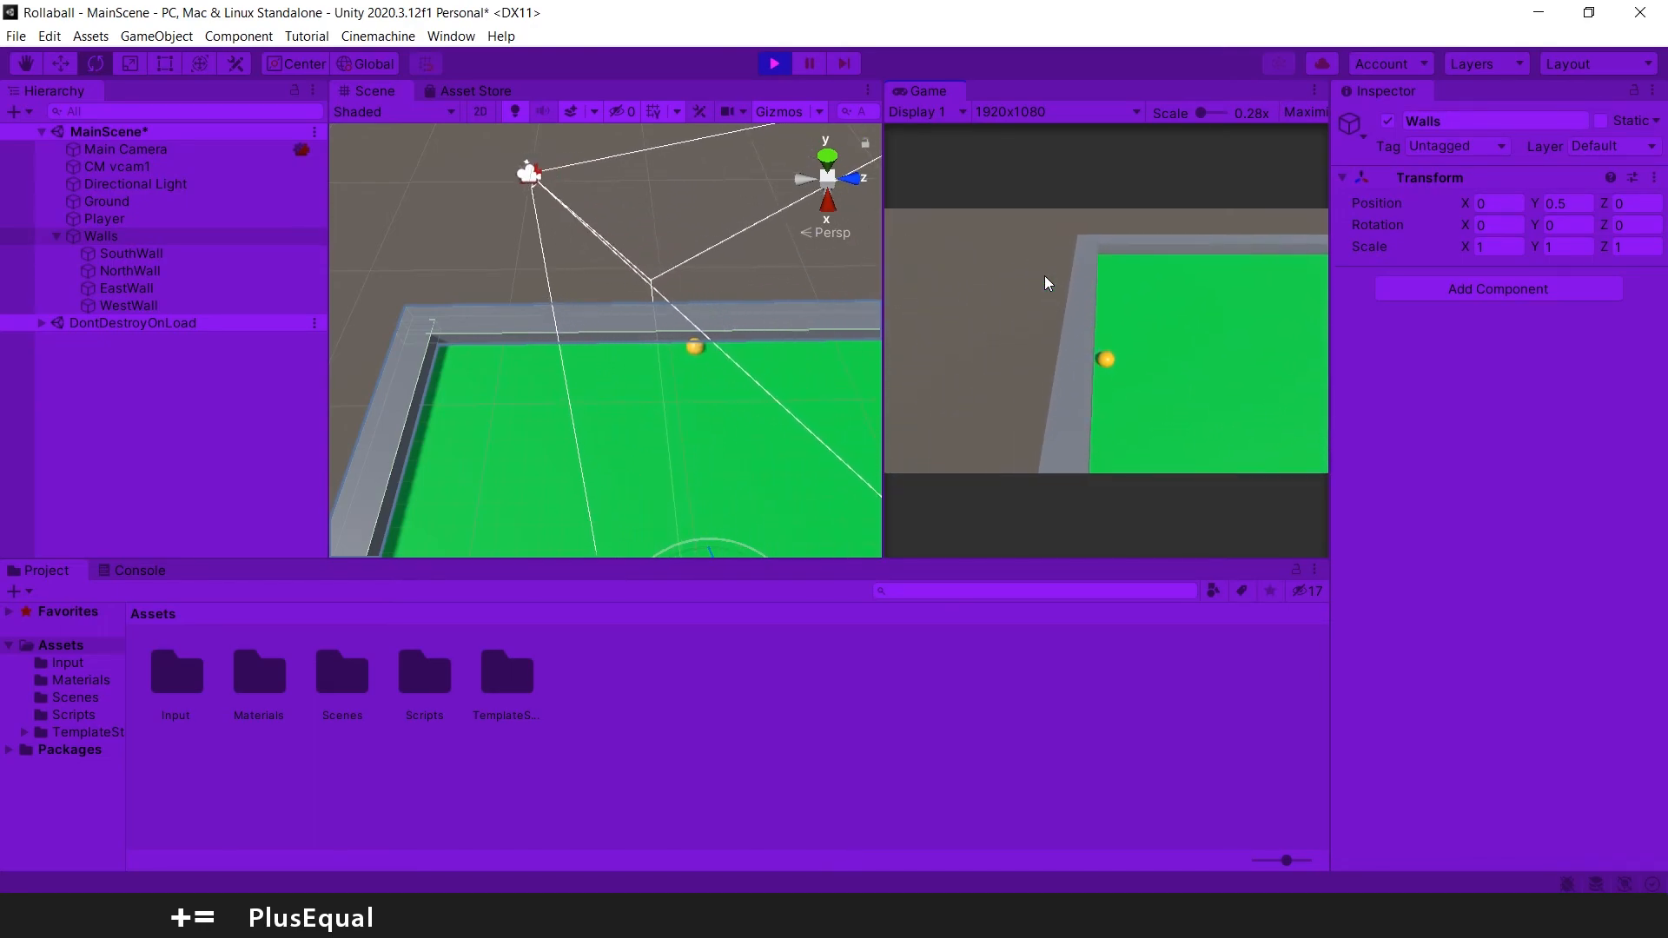
key("d")
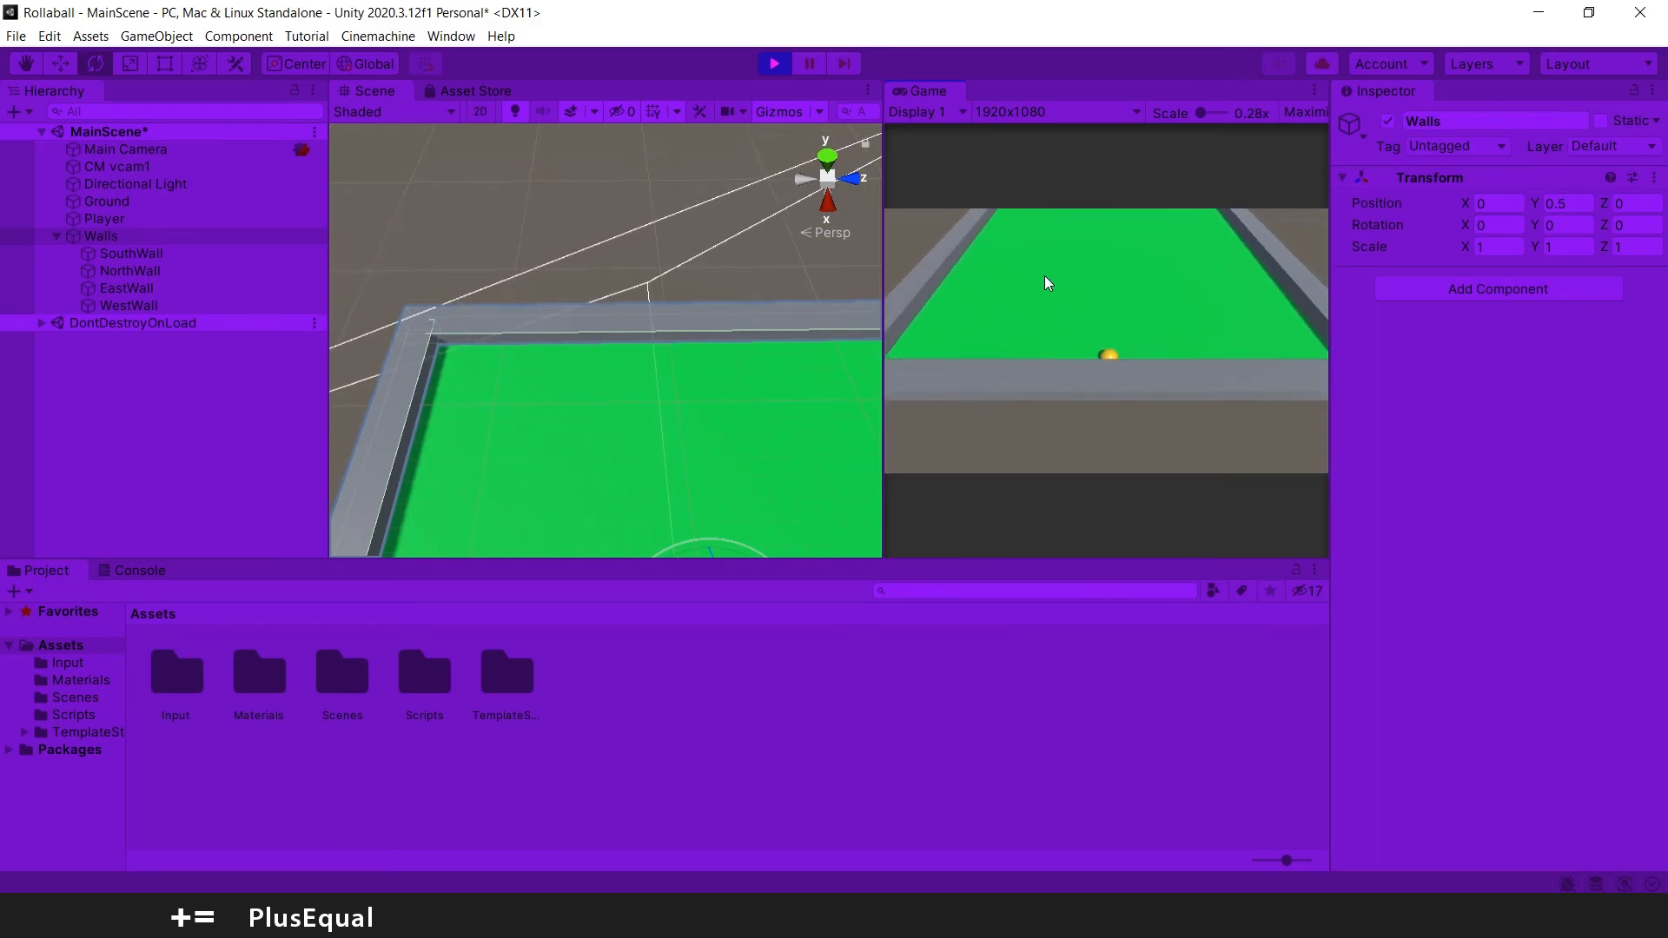
left_click(775, 63)
Inspect the components of the Player and of NorthWall
left_click(194, 340)
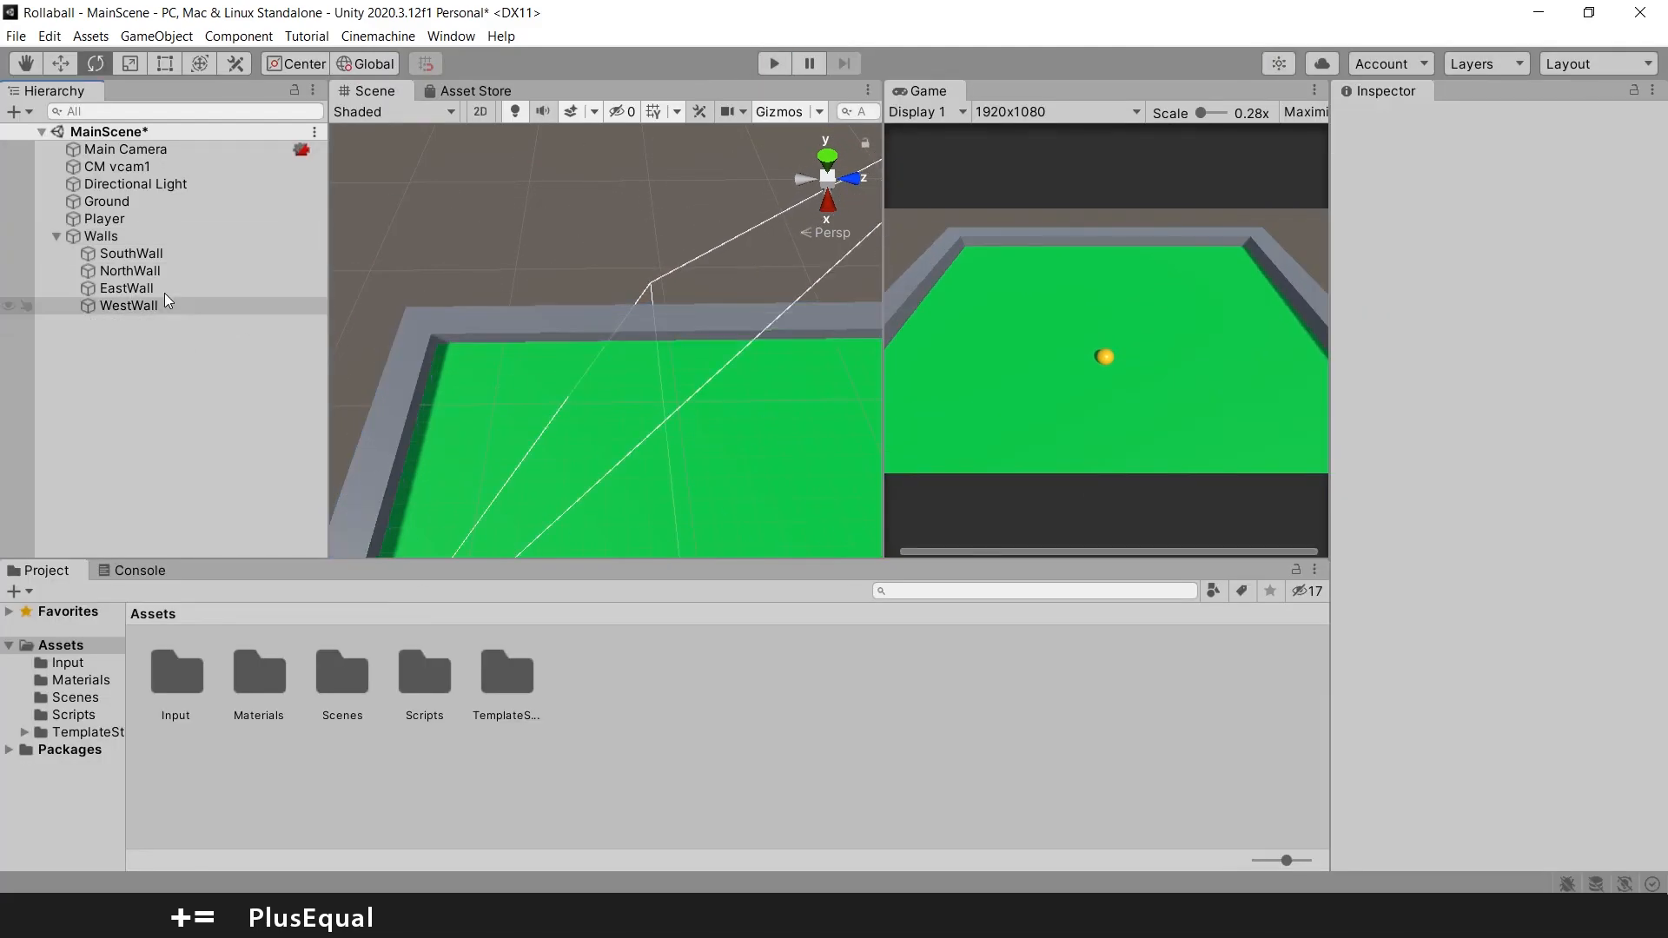
left_click(124, 221)
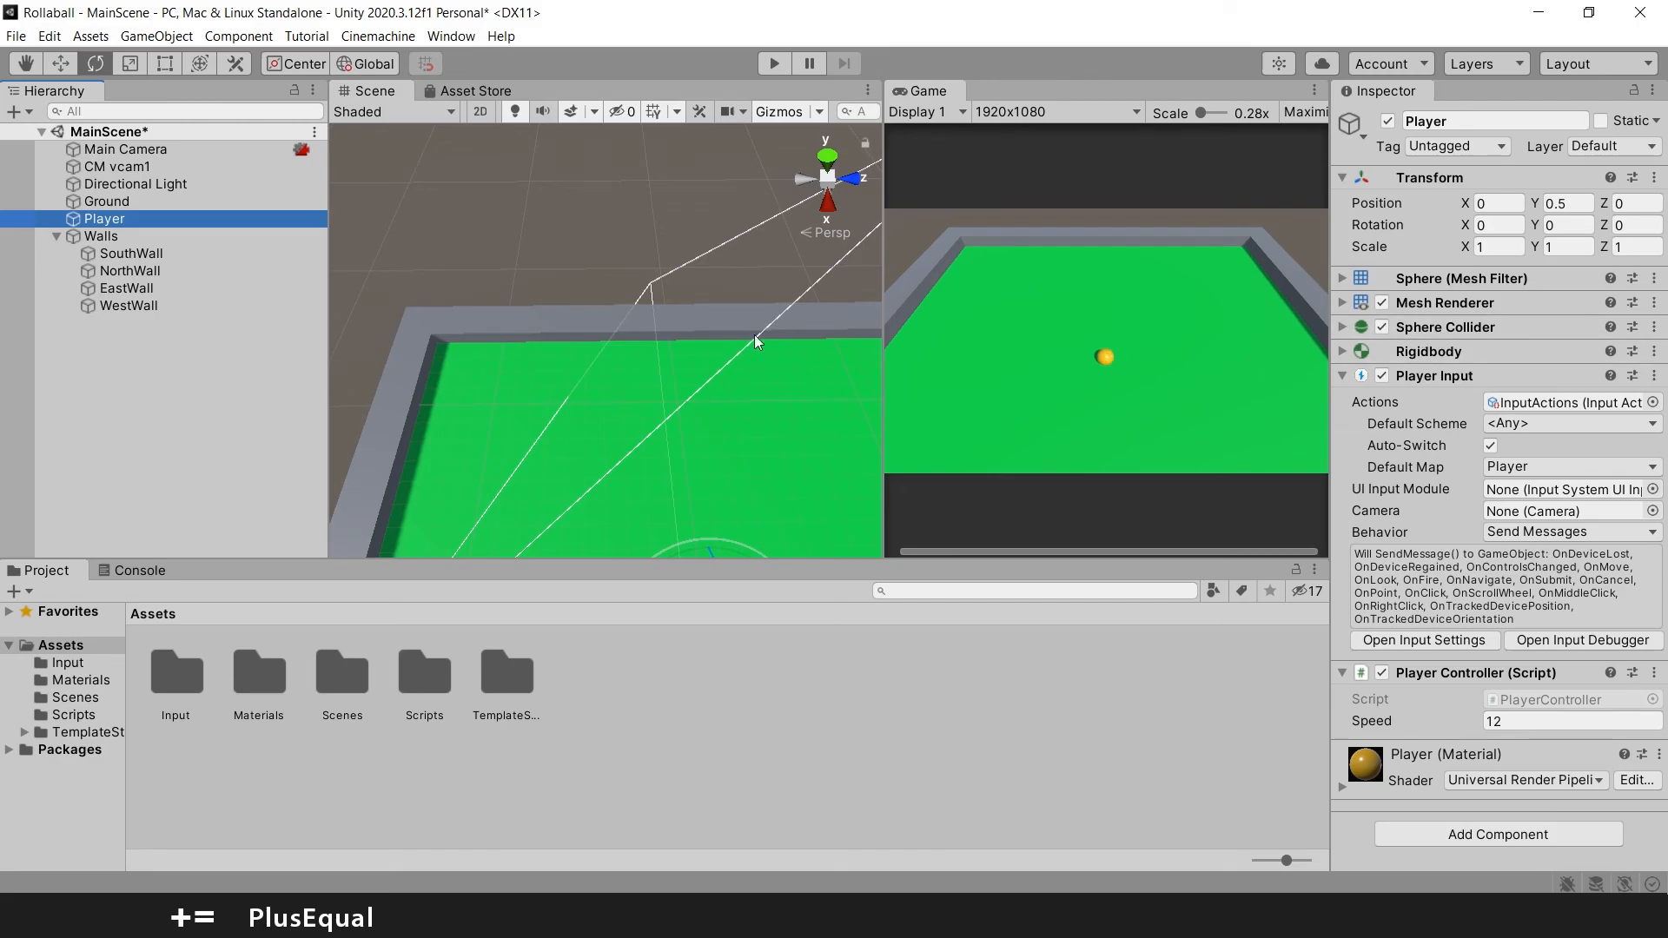
left_click(200, 272)
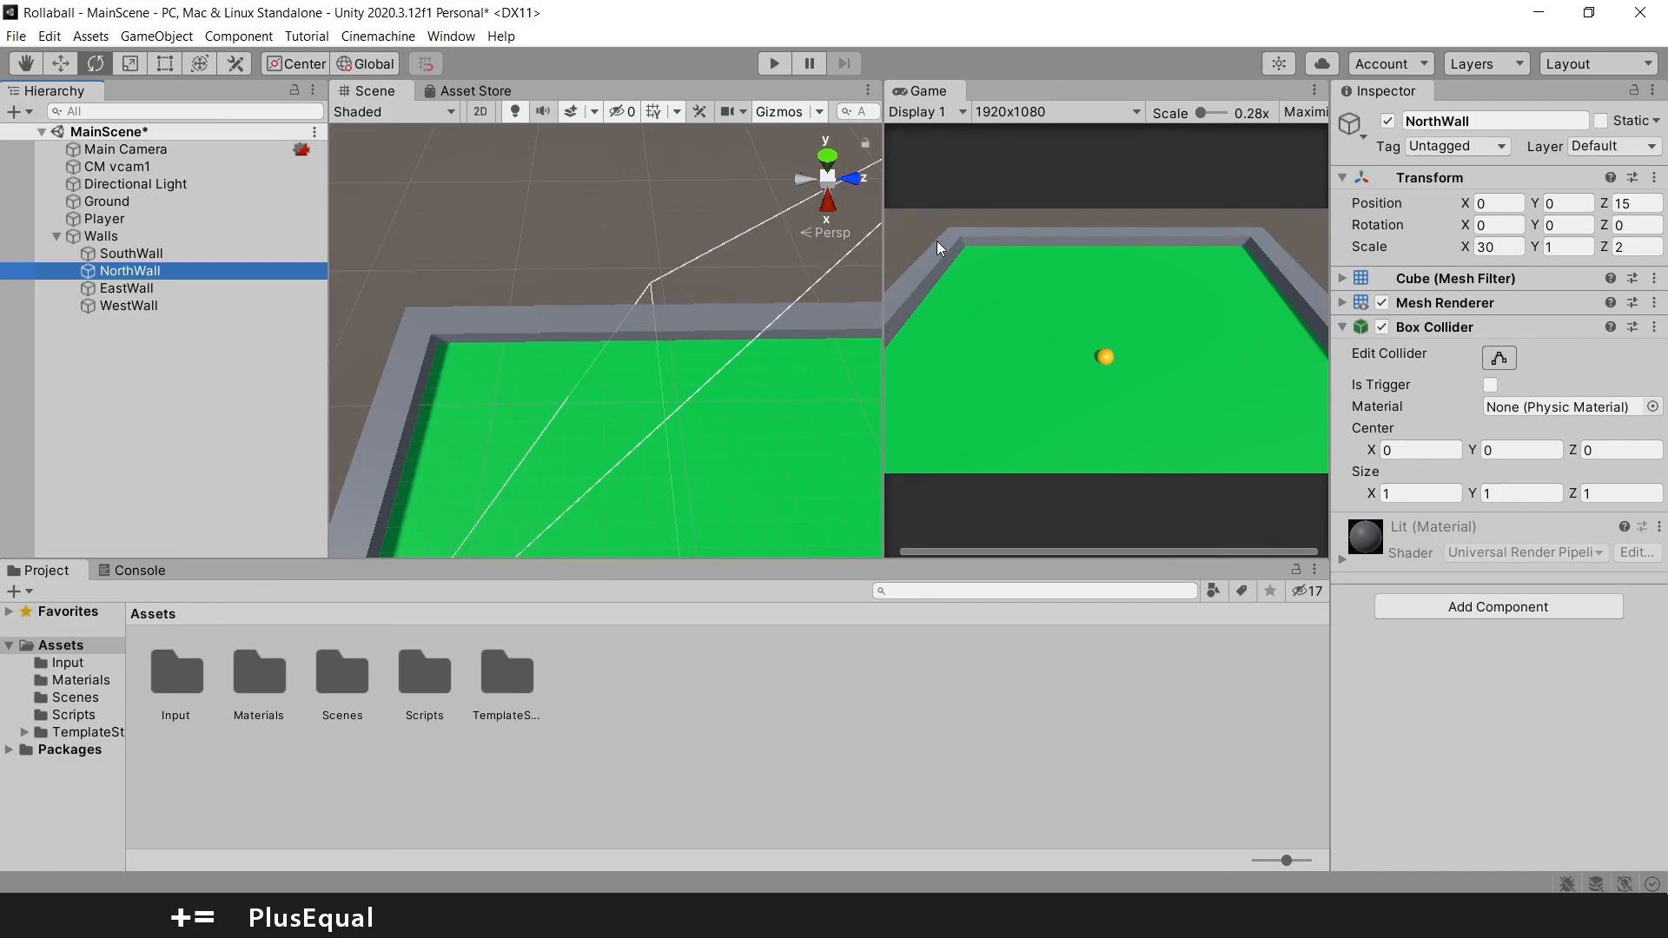
left_click_drag(572, 300, 1180, 351, "alt")
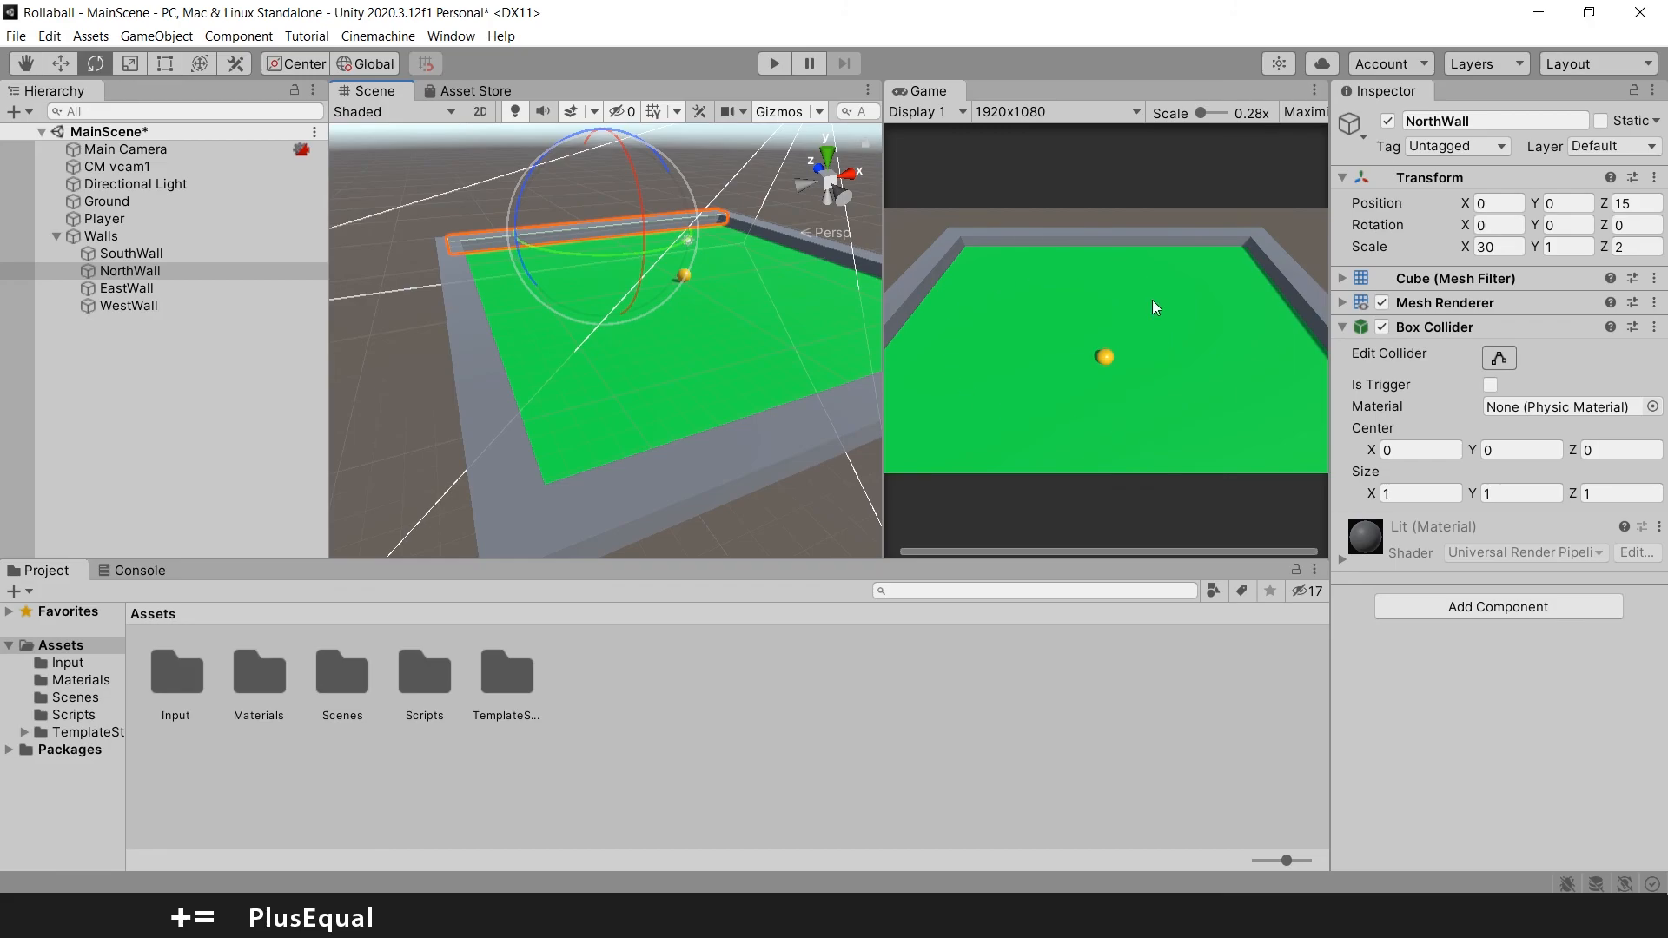